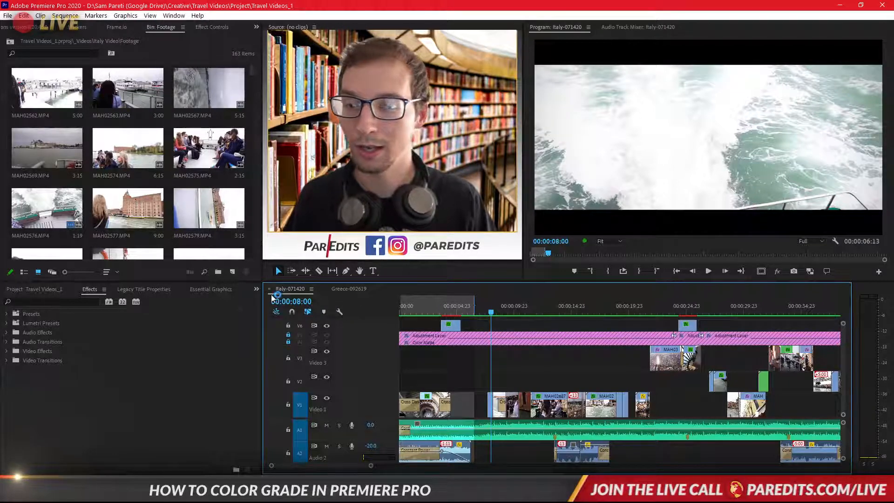
# Create a new sequence named Sequence 06 from the custom 1080p Progressive preset.
pyautogui.click(46, 289)
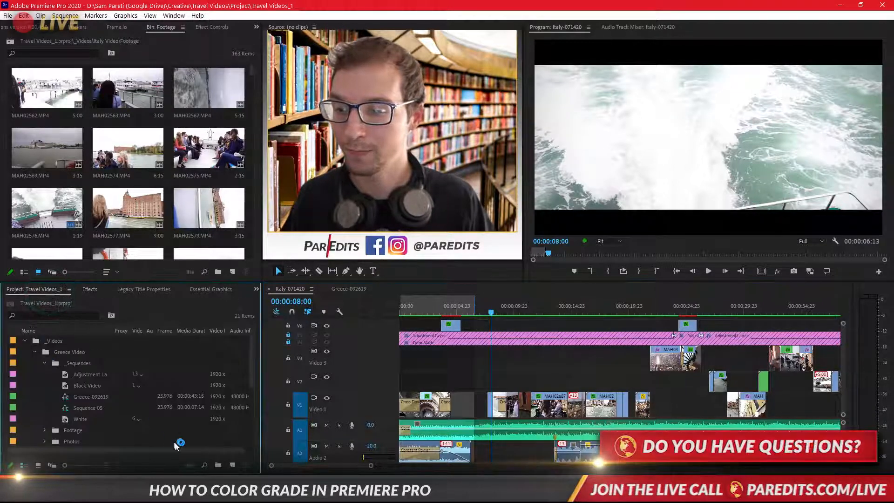
pyautogui.click(232, 467)
pyautogui.click(263, 354)
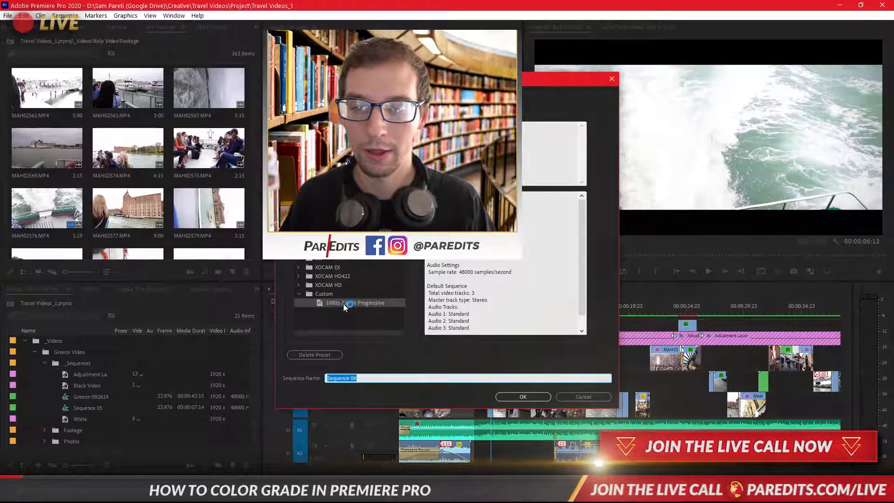
pyautogui.click(517, 397)
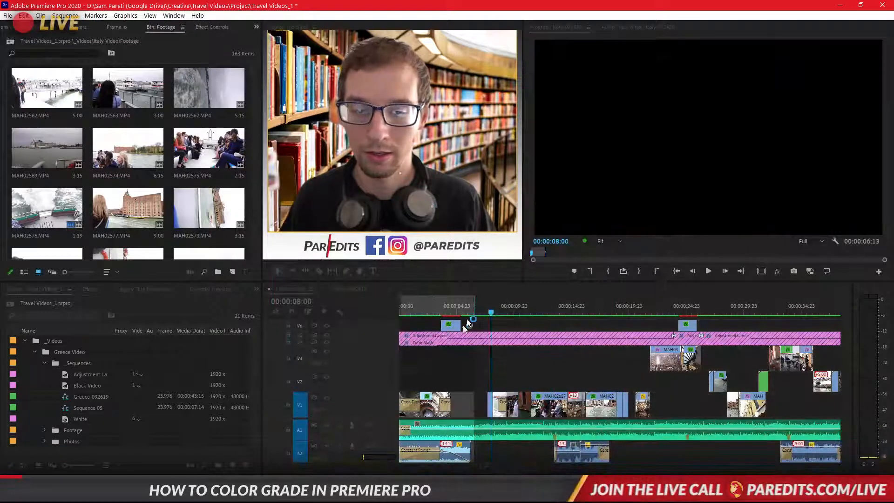
# Copy the video clips from the first part of the Italy-071420 sequence, leaving out the adjustment layers and audio.
pyautogui.click(282, 290)
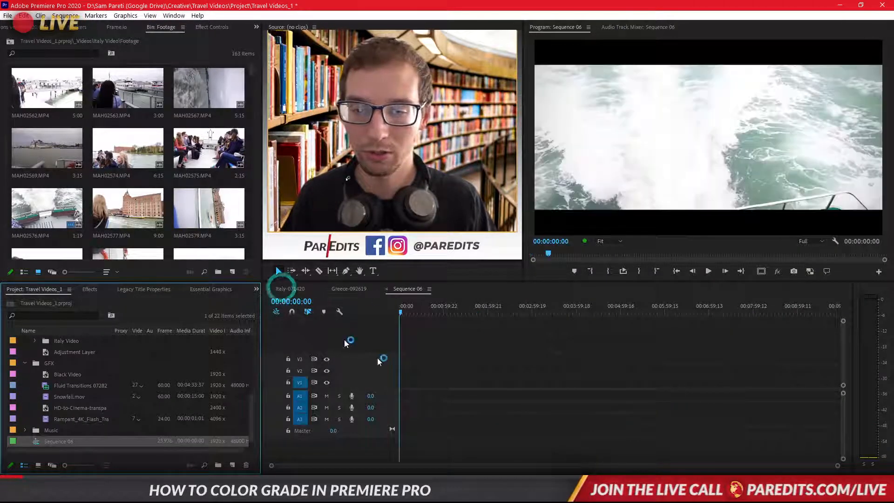
pyautogui.moveTo(413, 381); pyautogui.dragTo(690, 377)
pyautogui.moveTo(429, 359)
pyautogui.mouseDown()
pyautogui.moveTo(624, 367)
pyautogui.moveTo(693, 404)
pyautogui.mouseUp()
pyautogui.hotkey('ctrl', 'c')
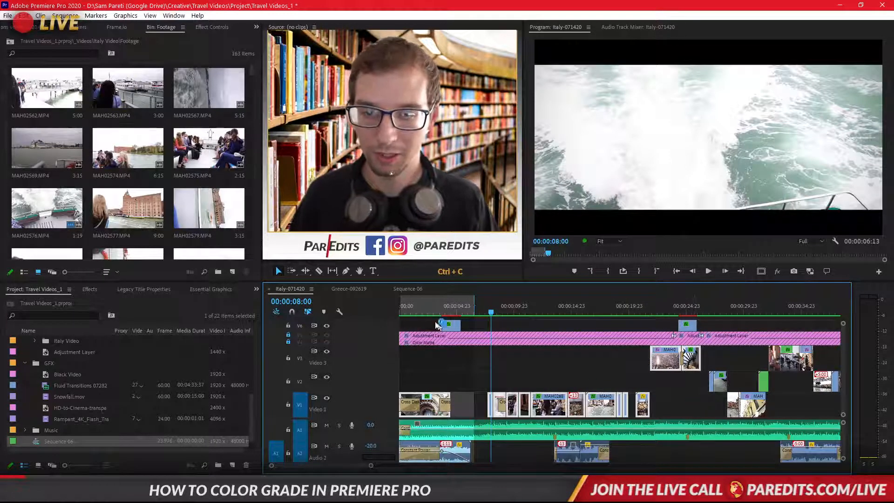
# Paste the copied clips into Sequence 06 and move the clips from the upper track down onto V1.
pyautogui.click(410, 289)
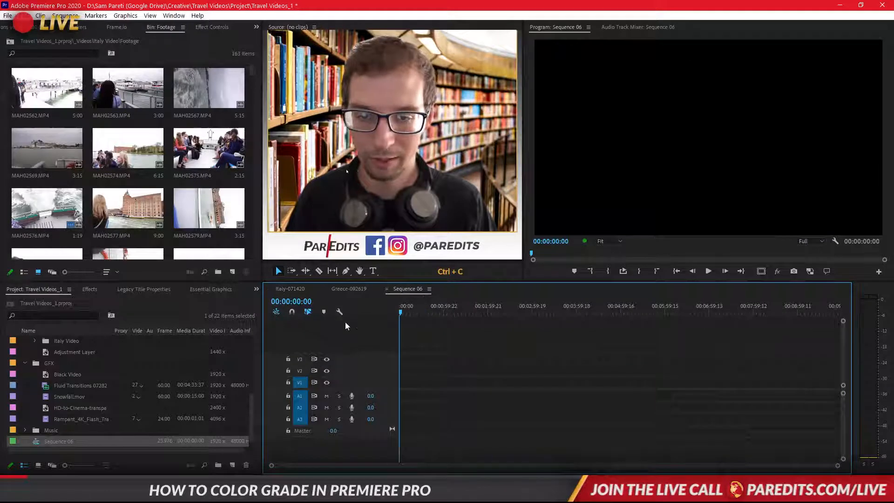
pyautogui.click(370, 349)
pyautogui.hotkey('ctrl', 'v')
pyautogui.press('\\')
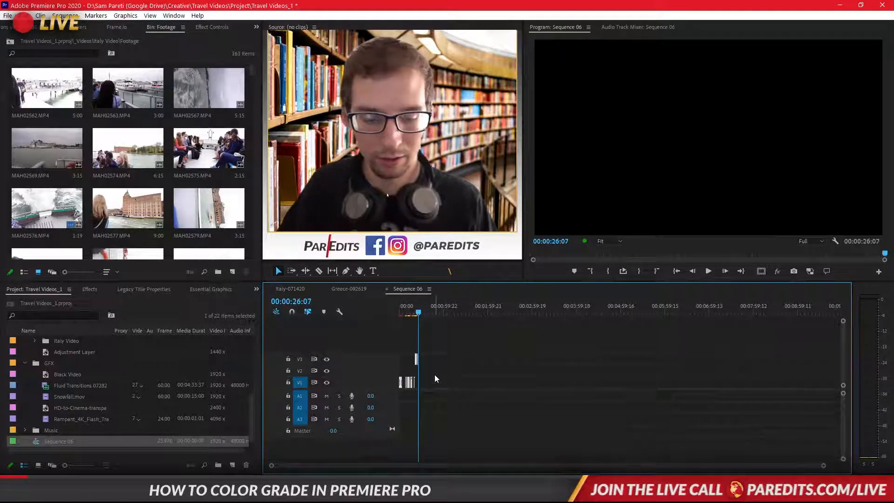
pyautogui.click(584, 373)
pyautogui.moveTo(744, 341); pyautogui.dragTo(783, 387)
# Remove the attributes from all clips in Sequence 06.
pyautogui.hotkey('ctrl', 'a')
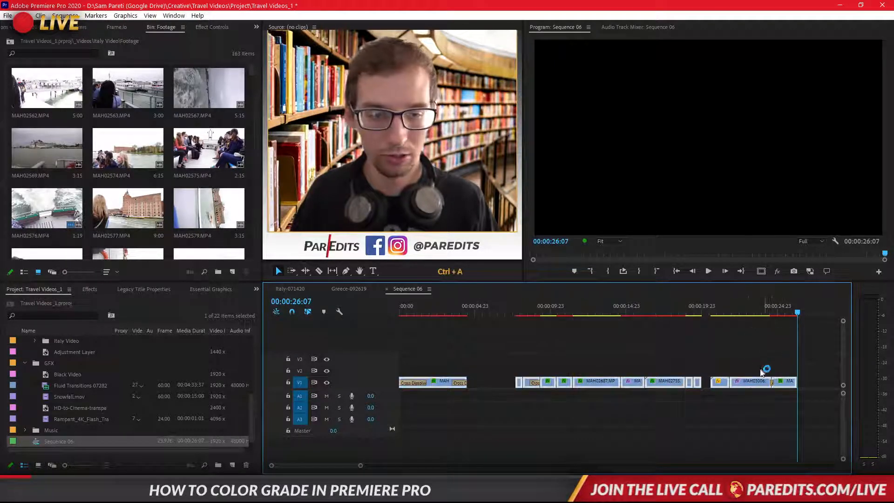
pyautogui.rightClick(746, 382)
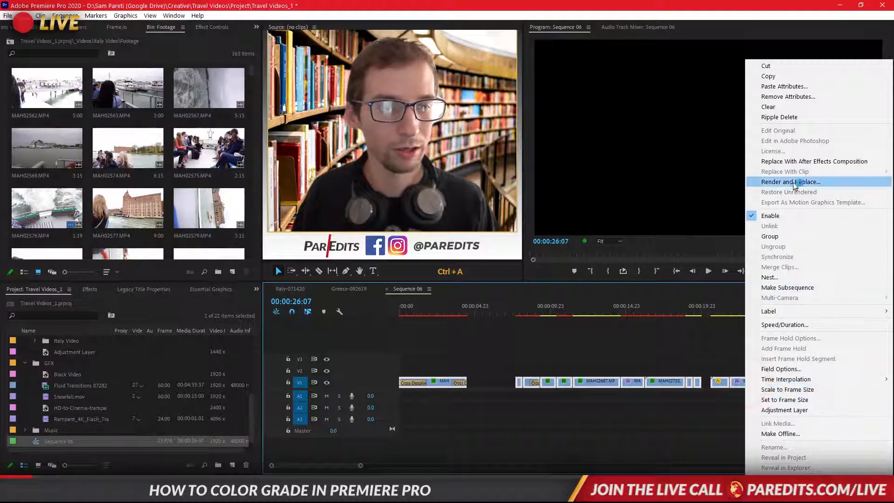
pyautogui.click(800, 97)
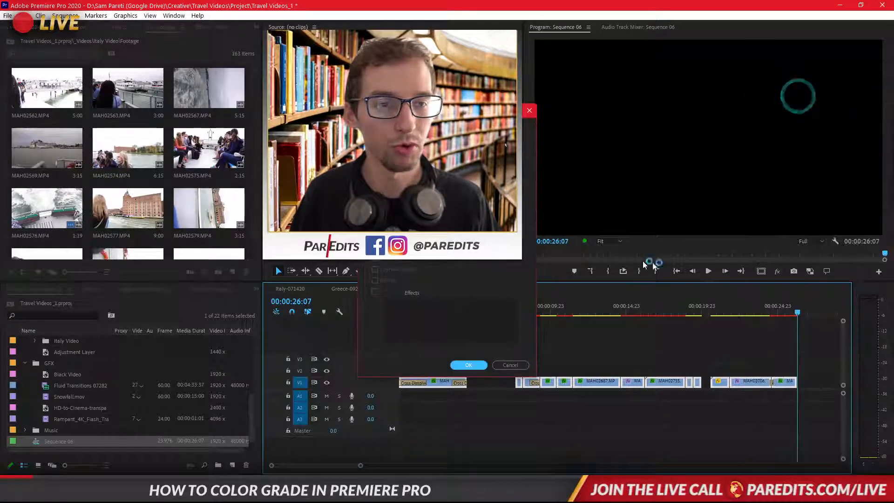
pyautogui.click(468, 365)
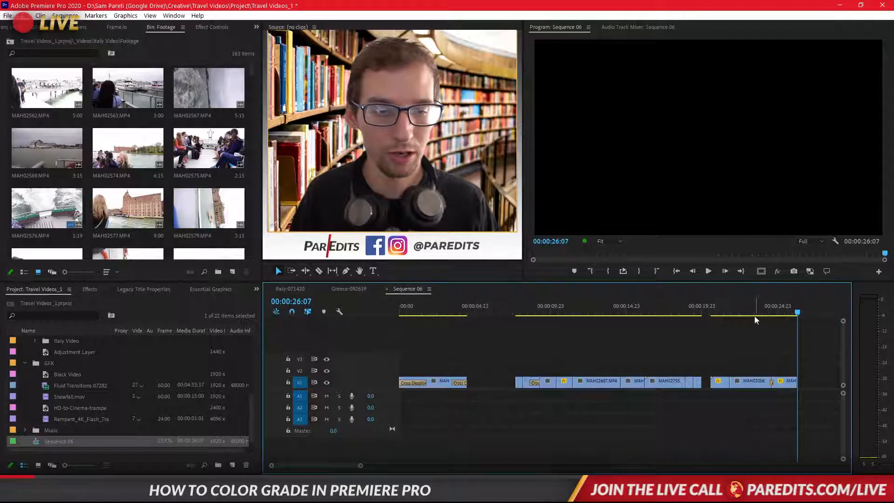
# Scrub through Sequence 06 to view the ungraded clips, parking the playhead at 00:00:11:02 on the canal shot.
pyautogui.moveTo(754, 319); pyautogui.dragTo(431, 330)
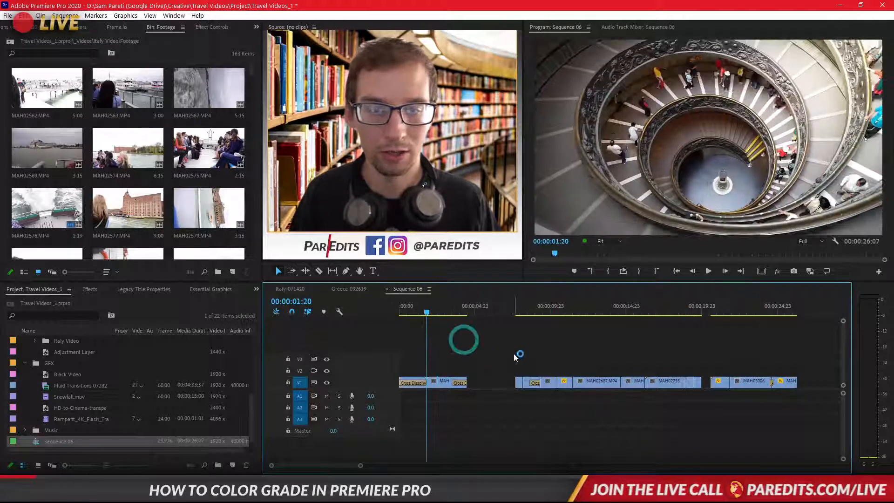
pyautogui.click(573, 311)
pyautogui.click(567, 311)
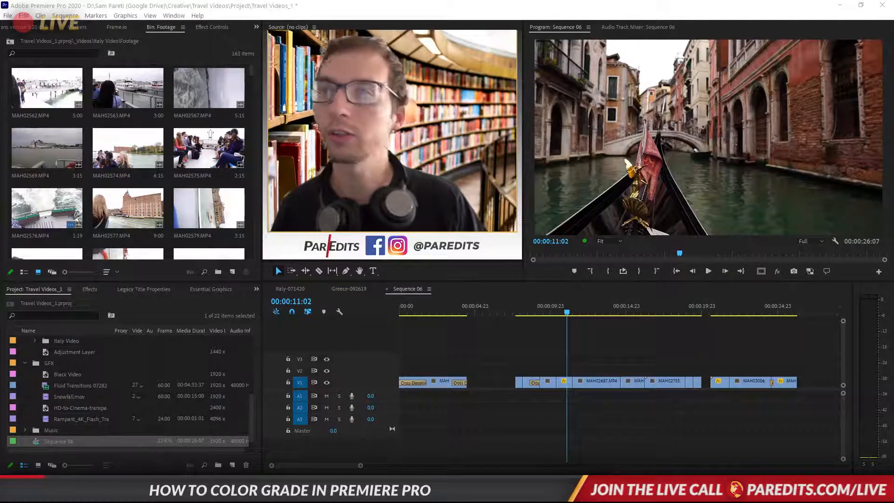
pyautogui.press('Down')
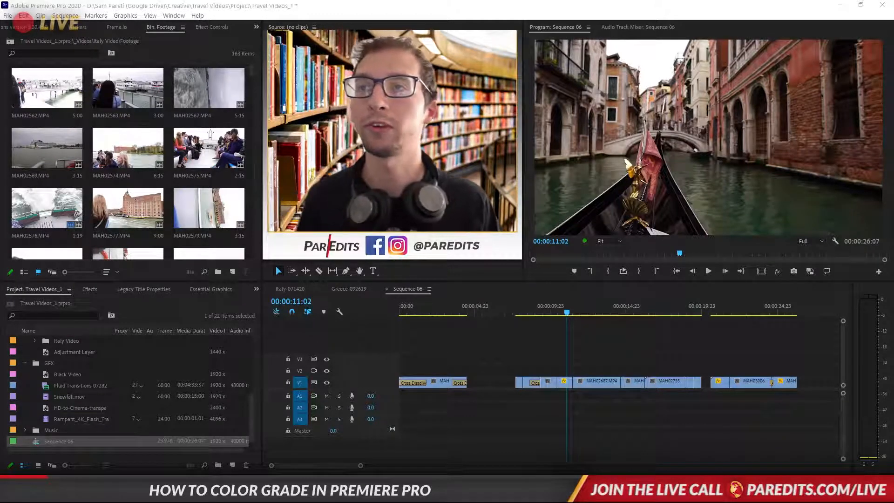
pyautogui.click(613, 340)
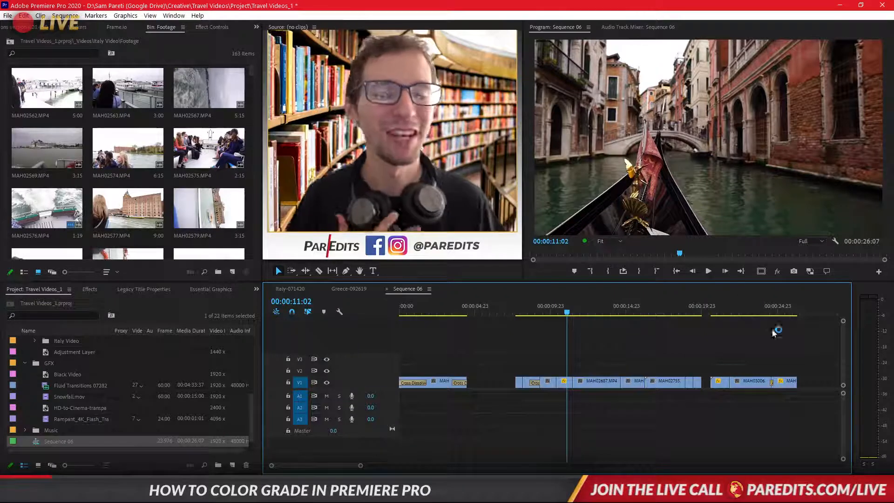
# Return the playhead to the sequence start and close the gap after the first clip by shifting all following clips earlier.
pyautogui.click(678, 279)
pyautogui.click(676, 275)
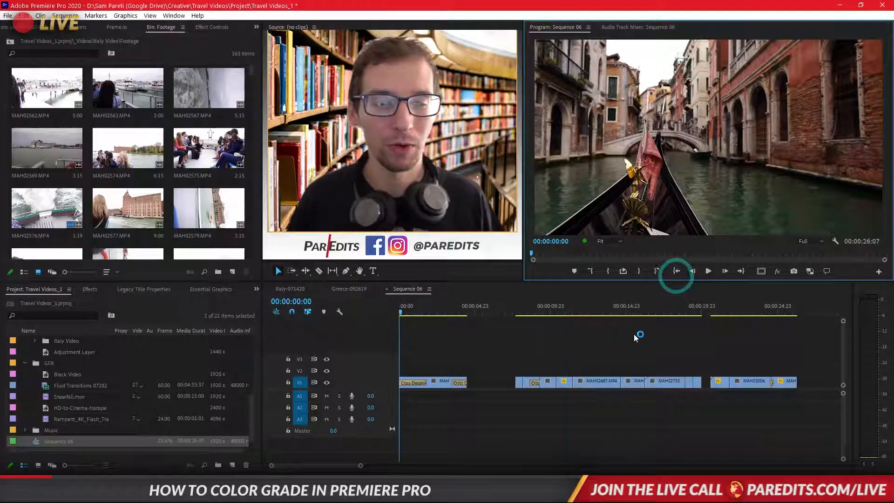
pyautogui.click(518, 364)
pyautogui.moveTo(518, 365); pyautogui.dragTo(805, 390)
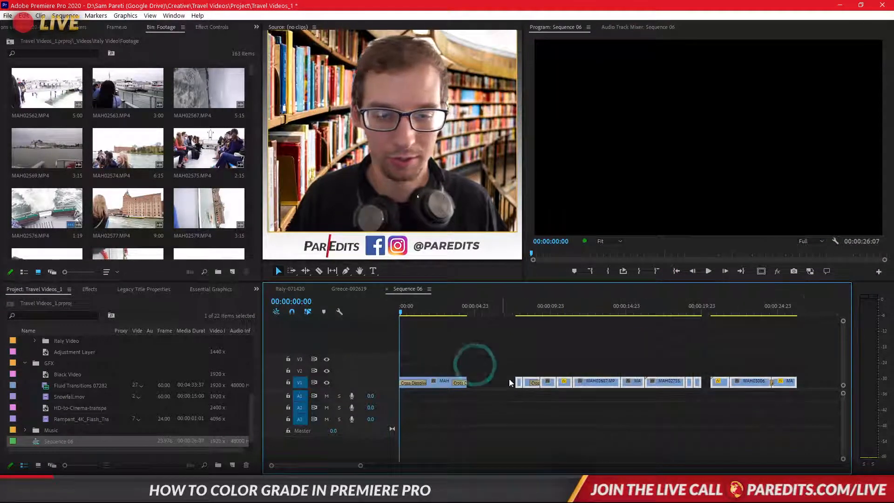
pyautogui.moveTo(550, 383); pyautogui.dragTo(488, 383)
pyautogui.click(511, 359)
# Play the opening staircase clip and place the playhead at 00:00:02:12.
pyautogui.press('space')
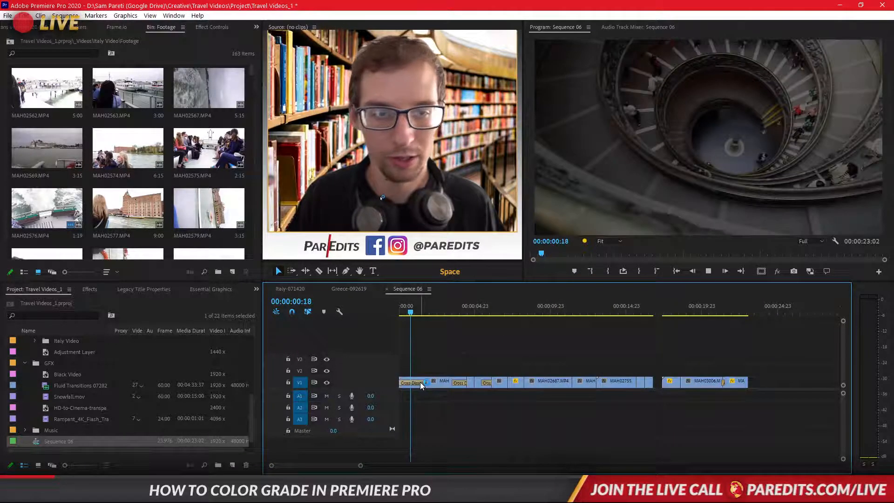
pyautogui.press('space')
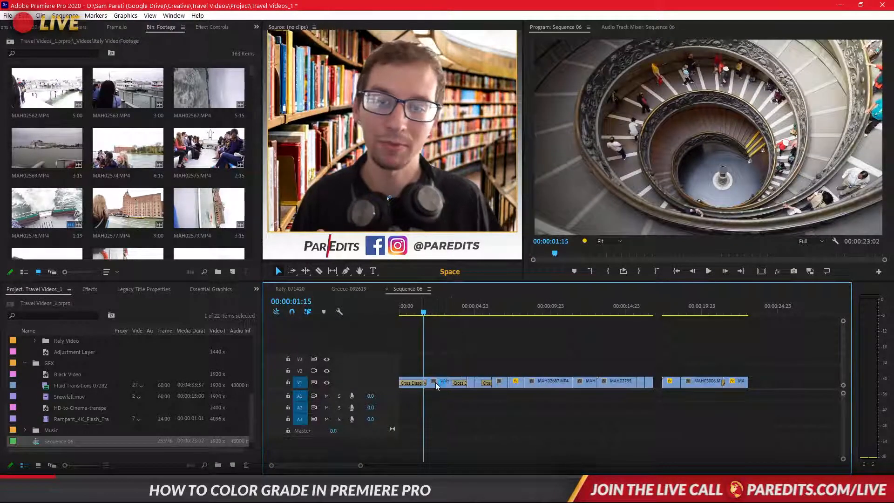
pyautogui.click(433, 383)
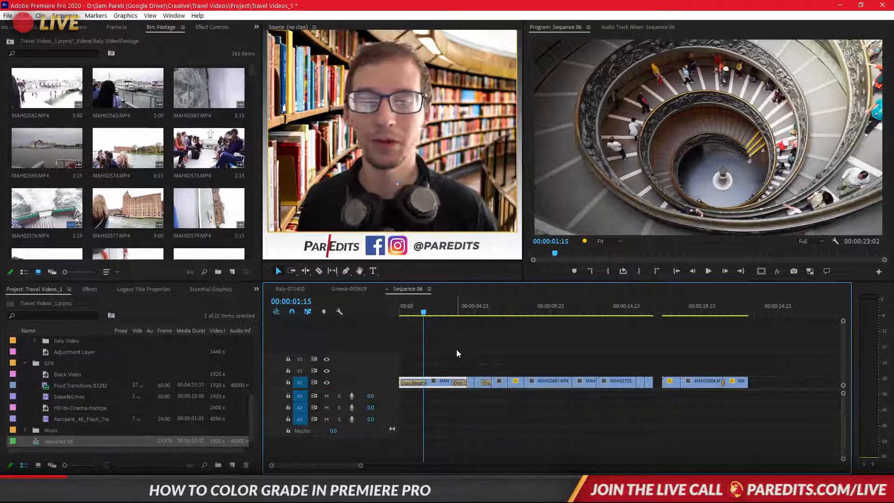
pyautogui.click(438, 310)
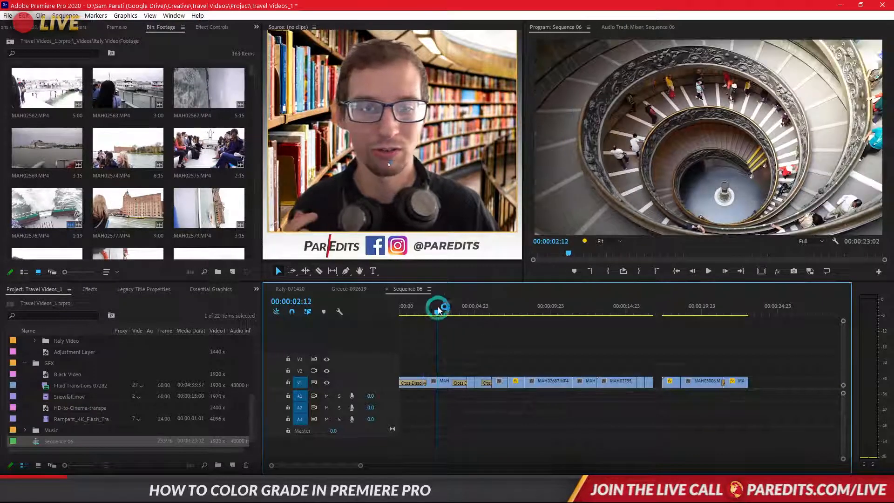
# Search the effects for LUMETRI and apply the Cinespace 100 preset to the opening staircase clip.
pyautogui.click(448, 386)
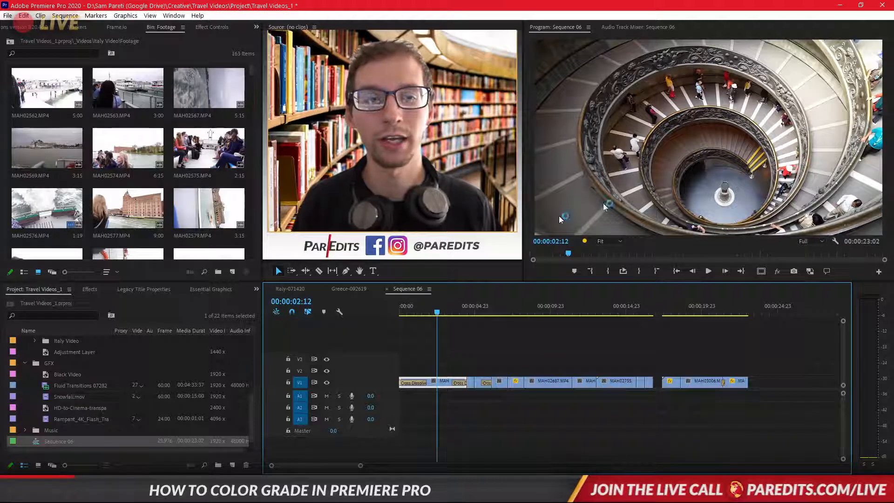
pyautogui.click(88, 290)
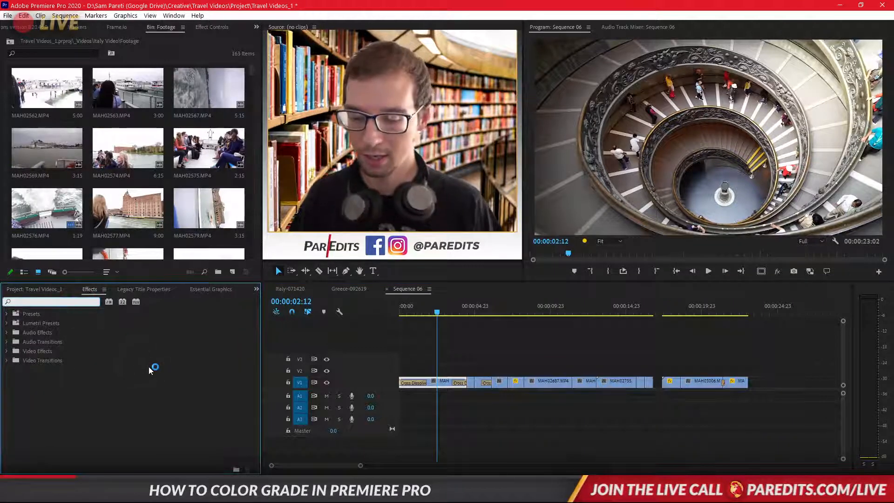
pyautogui.write('LUMETRI')
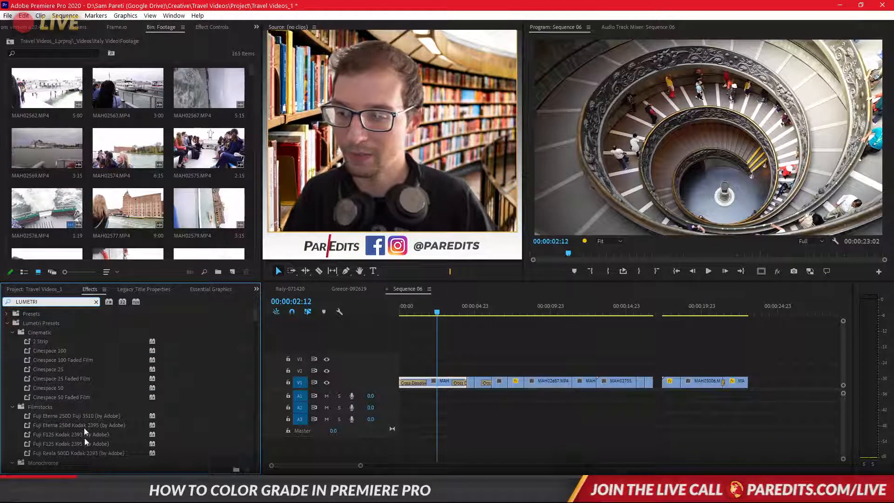
pyautogui.click(60, 352)
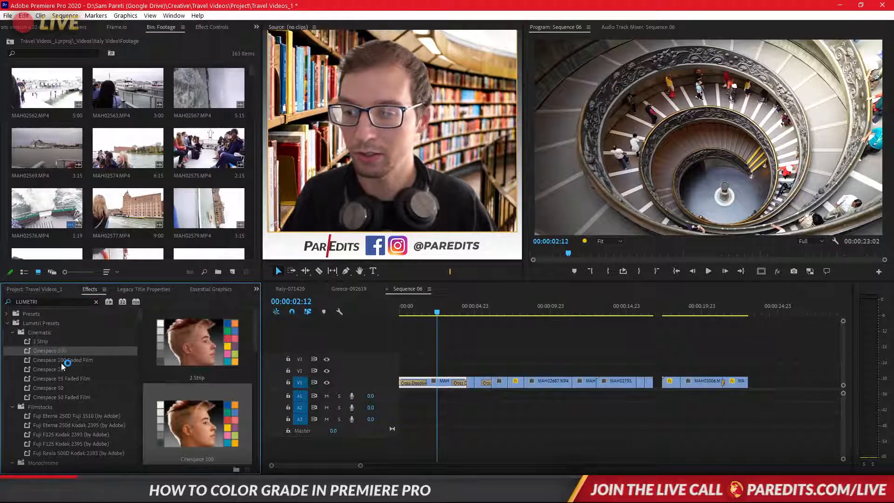
pyautogui.moveTo(54, 388); pyautogui.dragTo(445, 383)
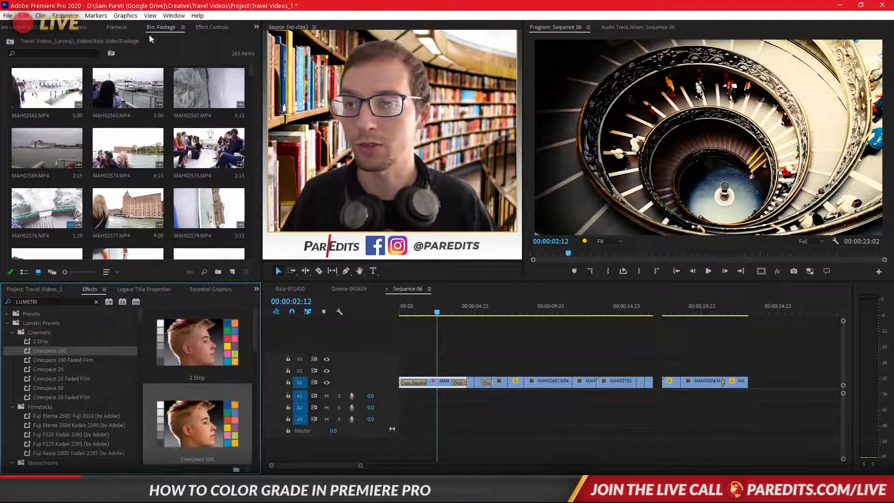
# Reset the staircase clip's Lumetri Color effect to clear the Cinespace 100 look.
pyautogui.click(210, 27)
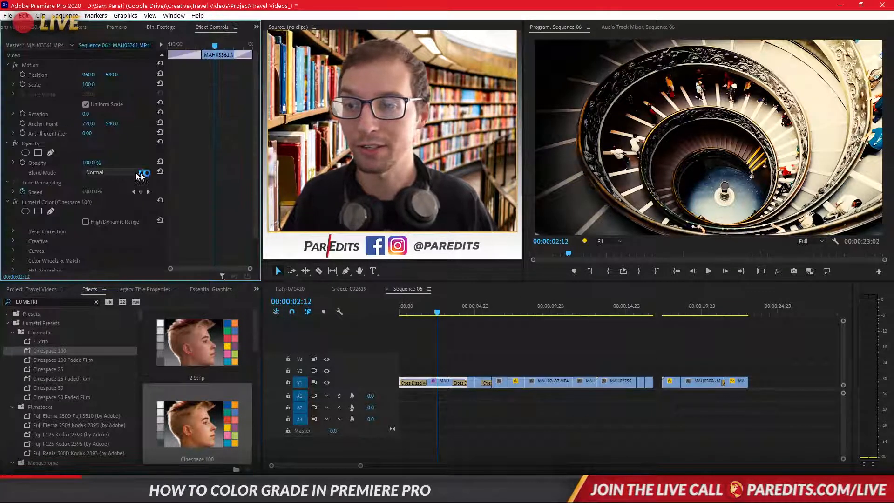
pyautogui.click(54, 202)
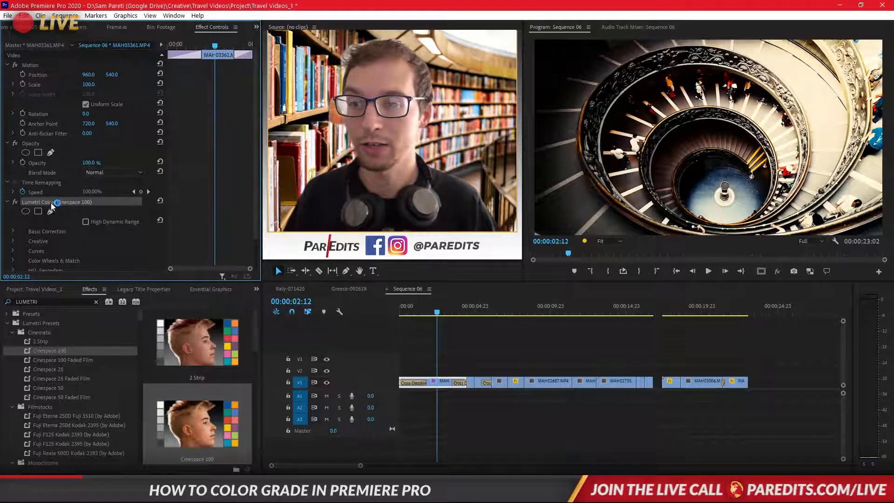
pyautogui.click(160, 201)
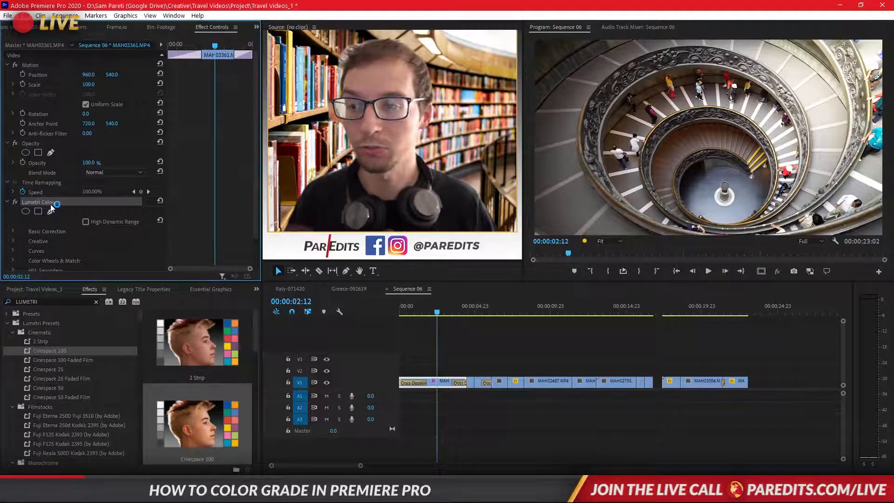
# Set the Contrast to 53 in the Basic Correction settings of the staircase clip's Lumetri Color effect.
pyautogui.scroll(-2, 189, 200)
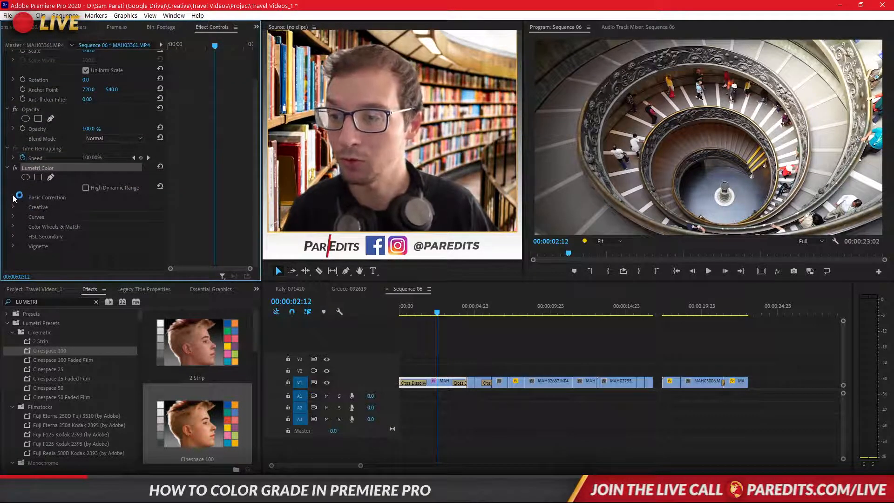
pyautogui.click(13, 197)
pyautogui.scroll(-3, 198, 189)
pyautogui.scroll(-3, 198, 188)
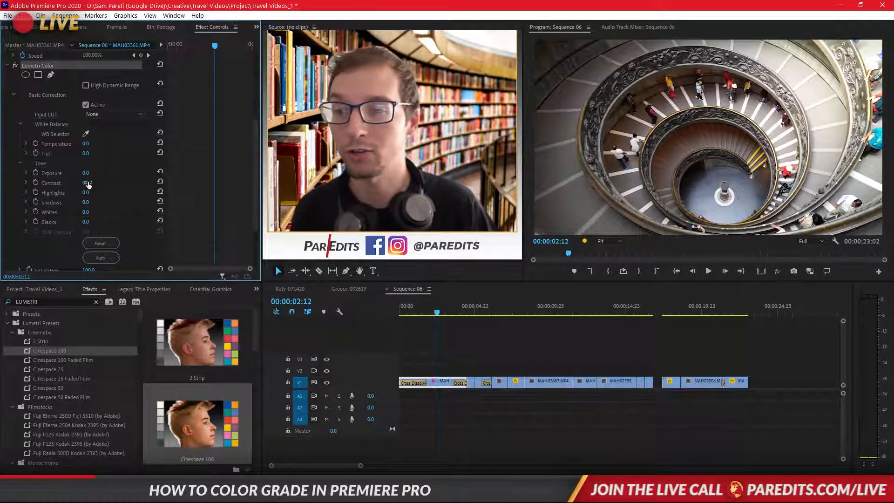
pyautogui.moveTo(87, 182); pyautogui.dragTo(105, 183)
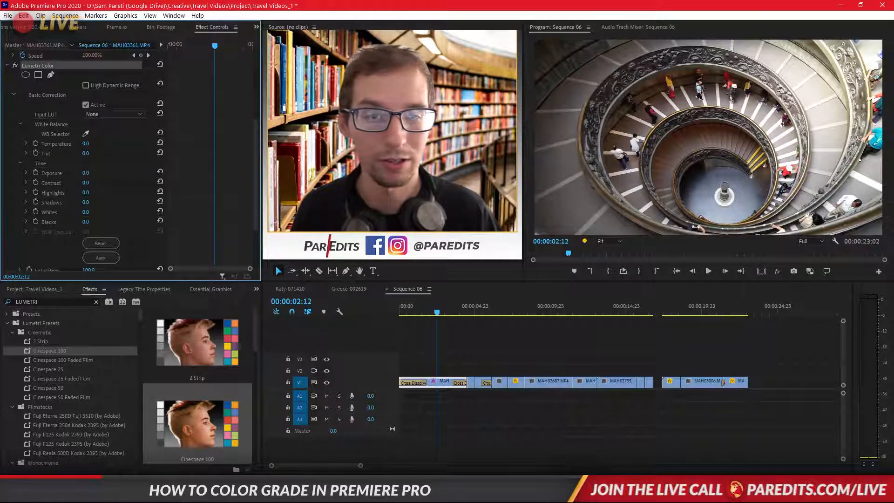
pyautogui.moveTo(85, 183); pyautogui.dragTo(97, 183)
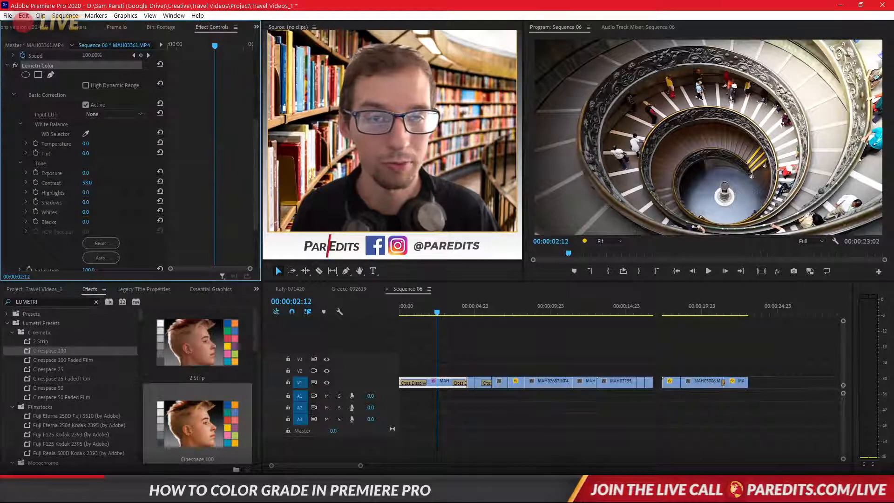
# Set the Exposure to 0.4 in the staircase clip's Lumetri Basic Correction.
pyautogui.moveTo(86, 173); pyautogui.dragTo(91, 173)
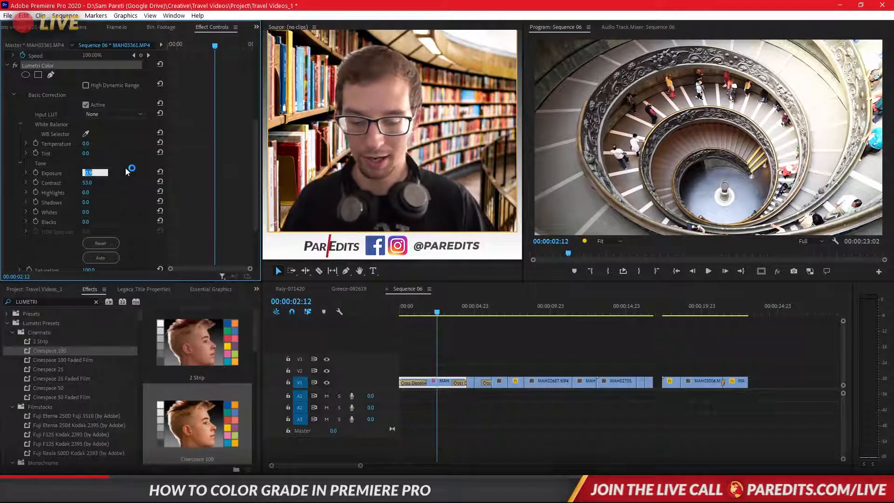
pyautogui.write('0.4')
pyautogui.press('Return')
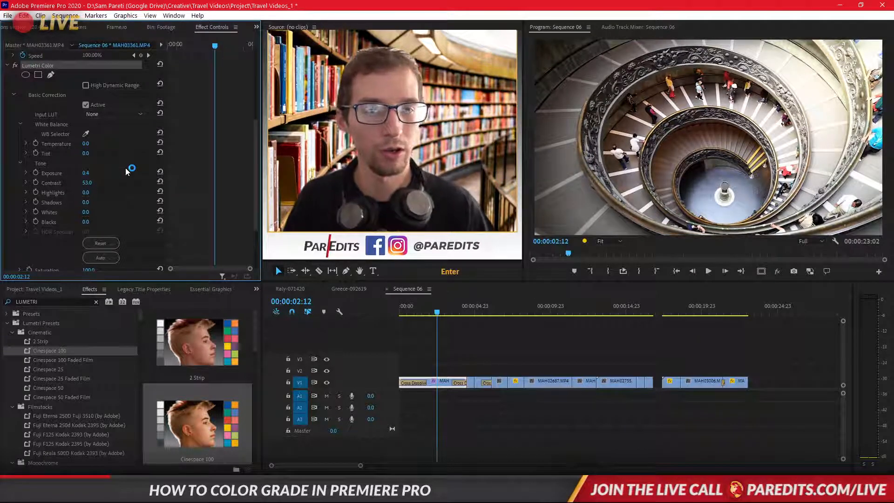
# Compare the staircase clip's Lumetri Exposure at 0 and 0.2, finishing back at 0.4.
pyautogui.click(86, 173)
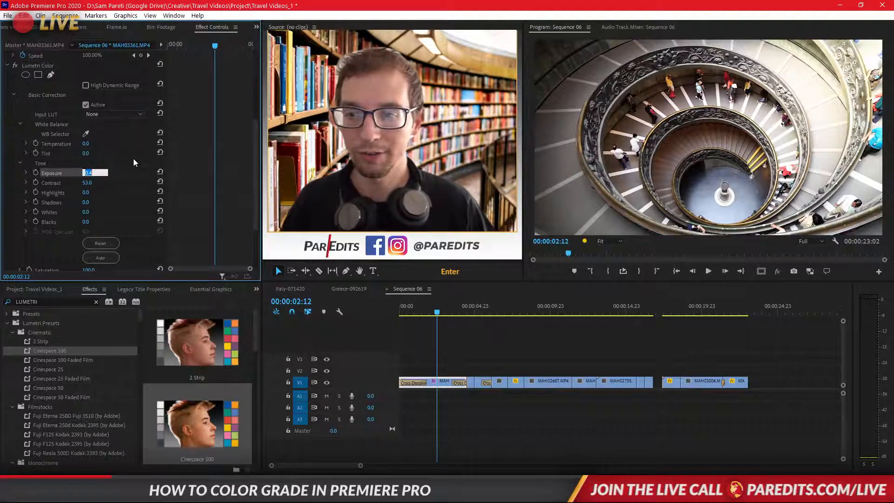
pyautogui.write('0')
pyautogui.press('Return')
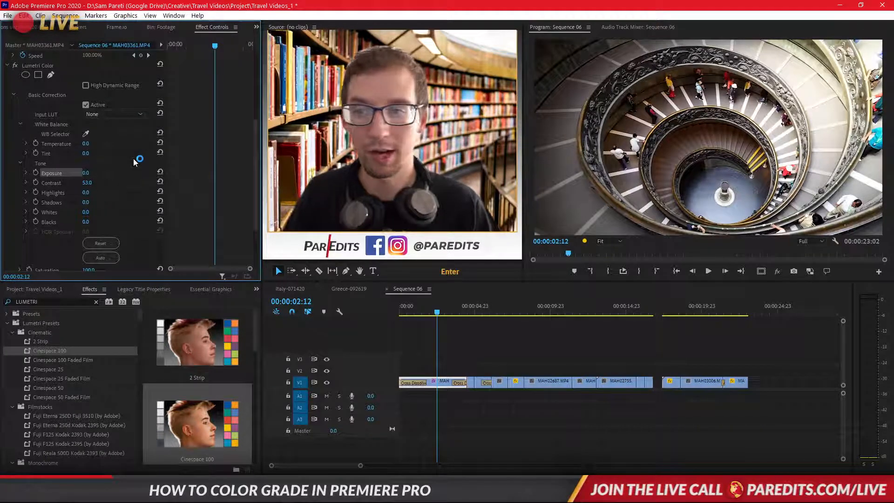
pyautogui.click(92, 173)
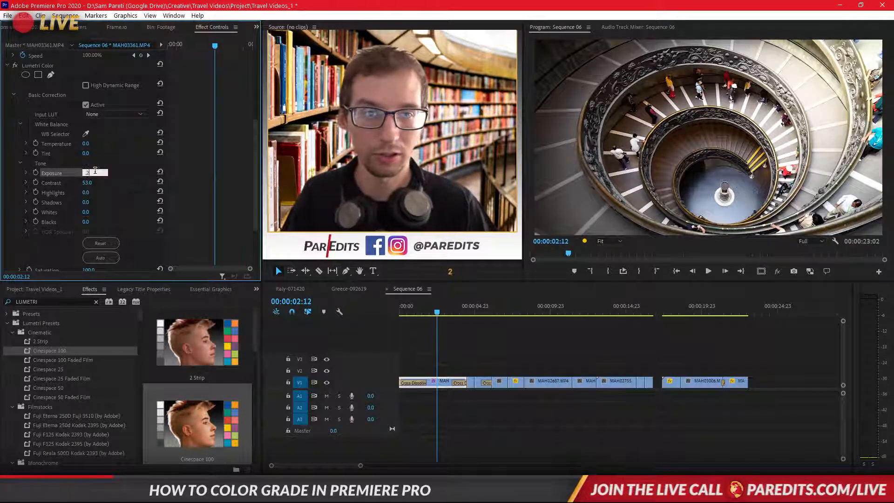
pyautogui.write('.2')
pyautogui.press('Return')
pyautogui.click(95, 172)
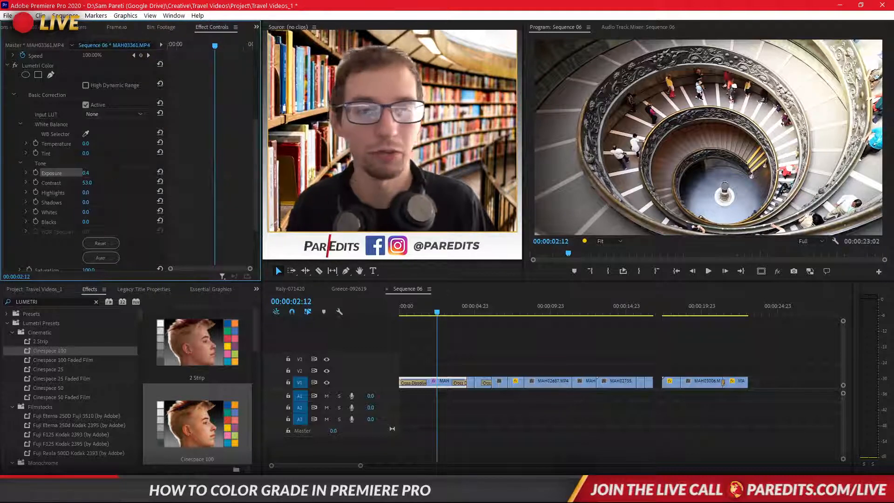
# Try Shadows values of 118 and -16 on the staircase clip and reset Shadows to its default.
pyautogui.moveTo(86, 203); pyautogui.dragTo(136, 203)
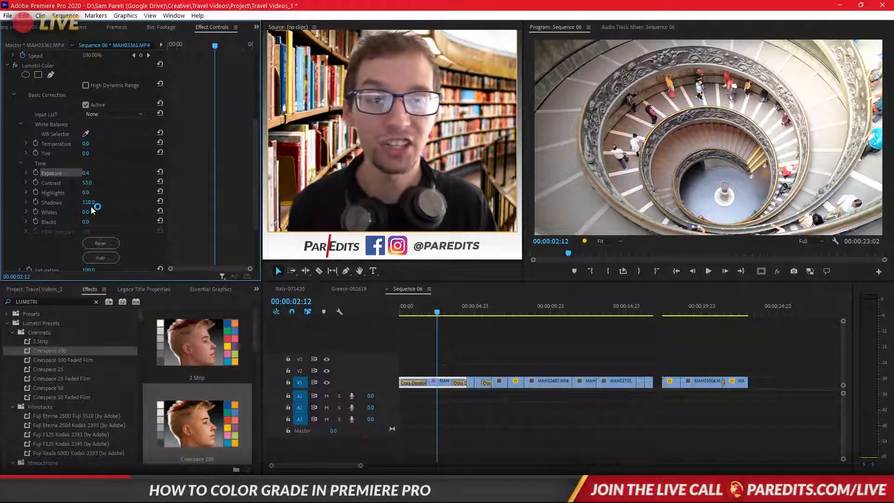
pyautogui.moveTo(86, 203); pyautogui.dragTo(32, 203)
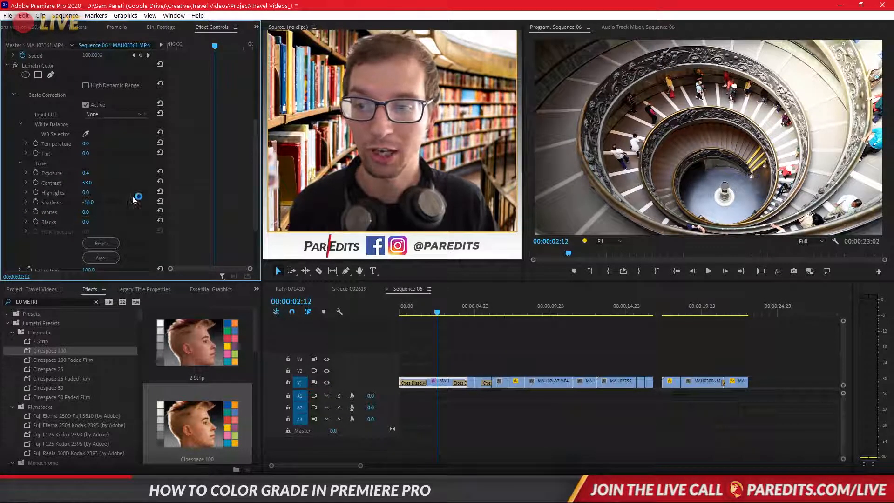
pyautogui.click(161, 203)
# Try raising the Whites on the staircase clip and undo the adjustment.
pyautogui.moveTo(86, 212); pyautogui.dragTo(153, 212)
pyautogui.hotkey('ctrl', 'z')
pyautogui.hotkey('ctrl', 'z')
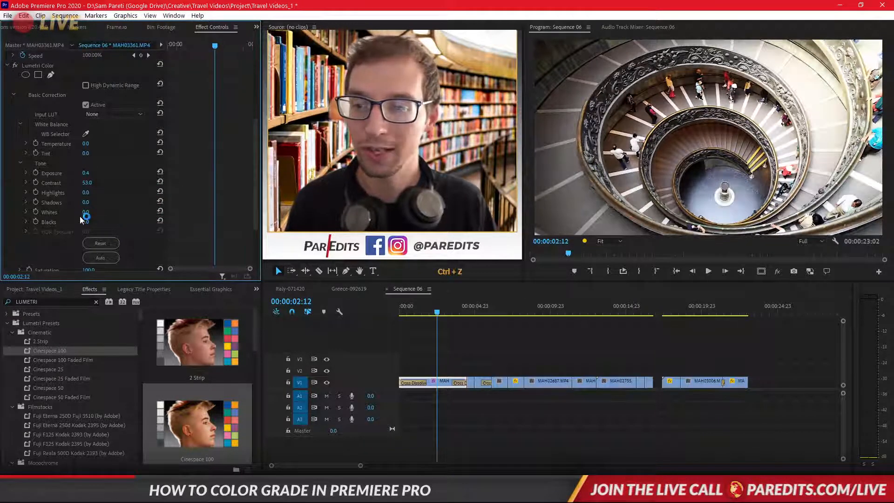
# Try Blacks at -150 with Whites at 150 on the staircase clip and reset both parameters.
pyautogui.moveTo(117, 221); pyautogui.dragTo(17, 221)
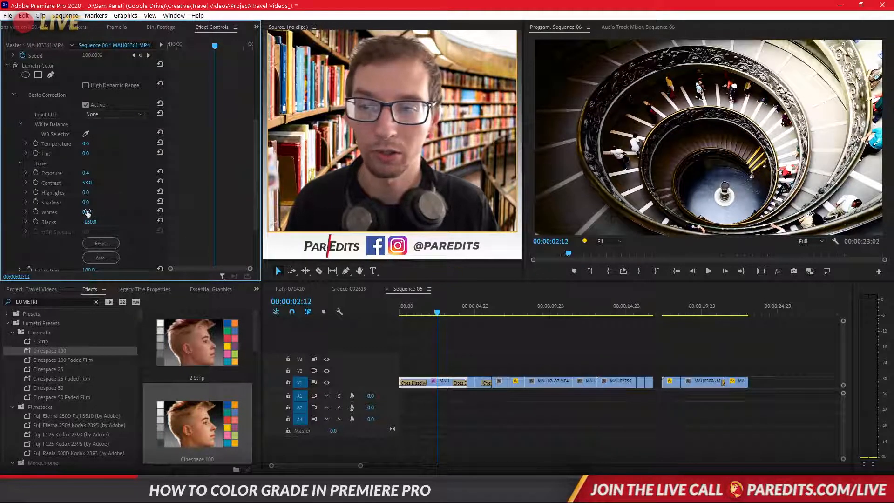
pyautogui.moveTo(85, 212); pyautogui.dragTo(155, 212)
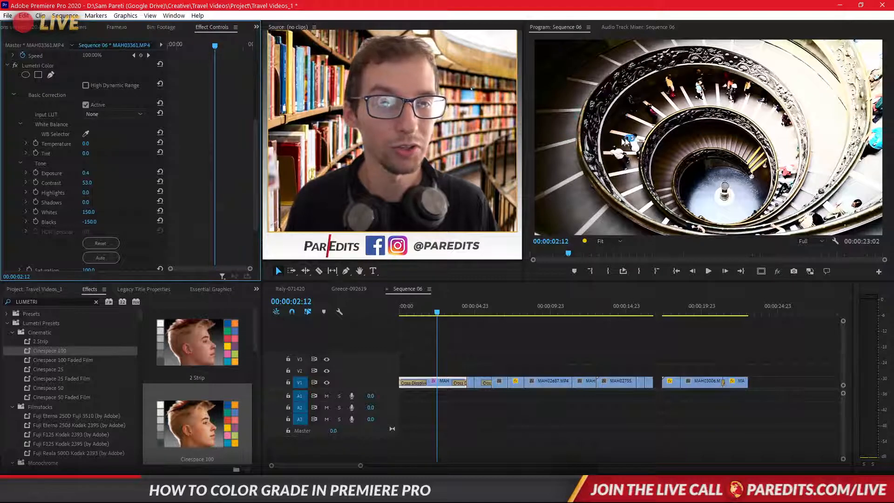
pyautogui.click(159, 210)
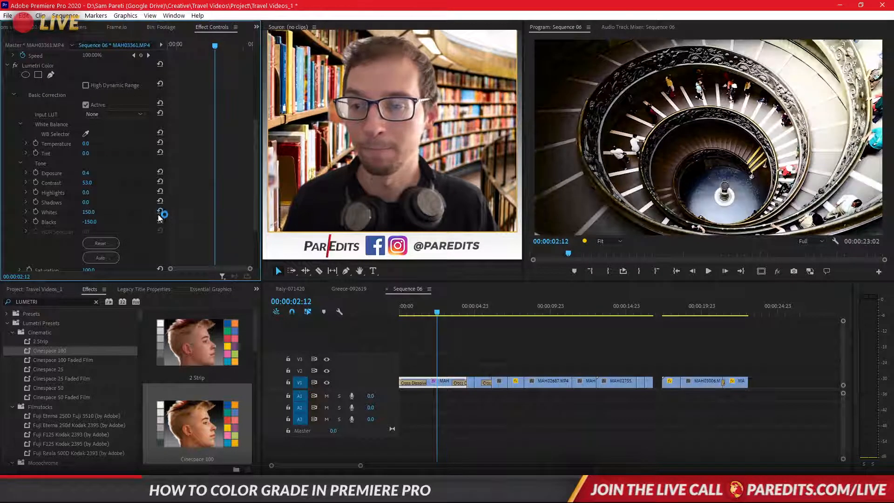
pyautogui.click(160, 220)
# Set the Blacks to -35 in the staircase clip's Lumetri Basic Correction and deselect the clip.
pyautogui.click(89, 242)
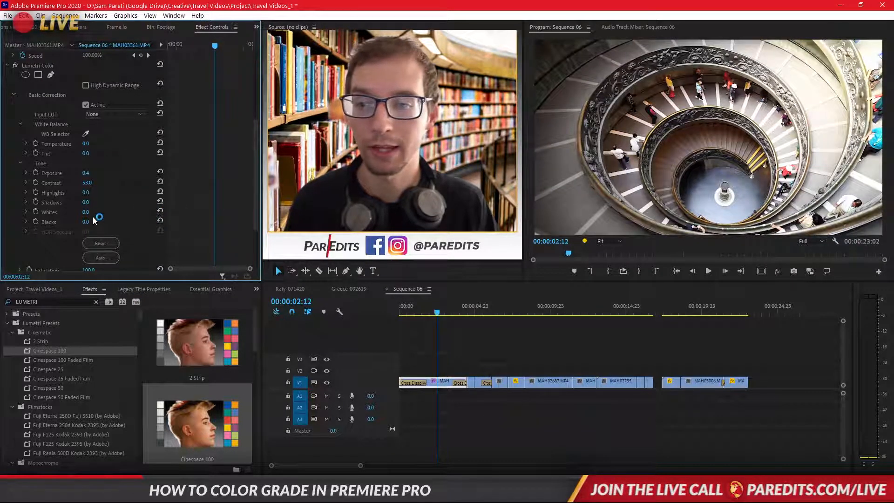
pyautogui.moveTo(86, 222); pyautogui.dragTo(69, 222)
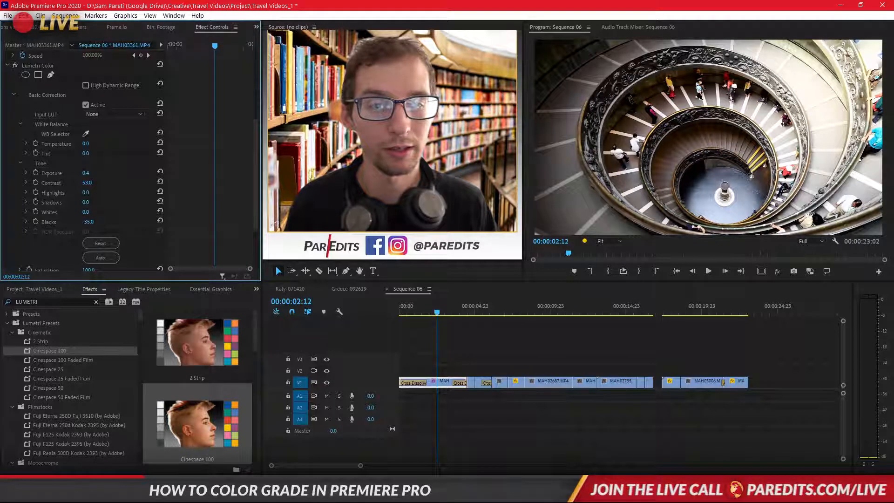
pyautogui.click(529, 334)
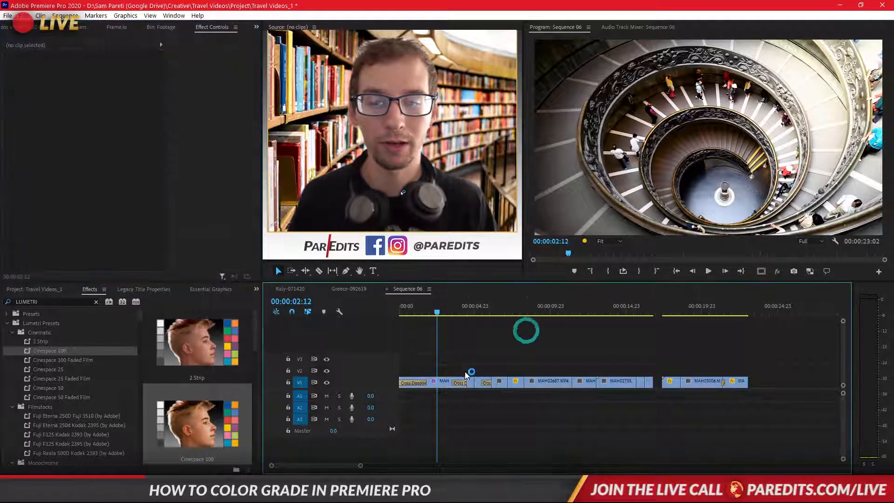
# Toggle the staircase clip's Lumetri Color effect off and on to compare the footage before and after grading.
pyautogui.click(442, 382)
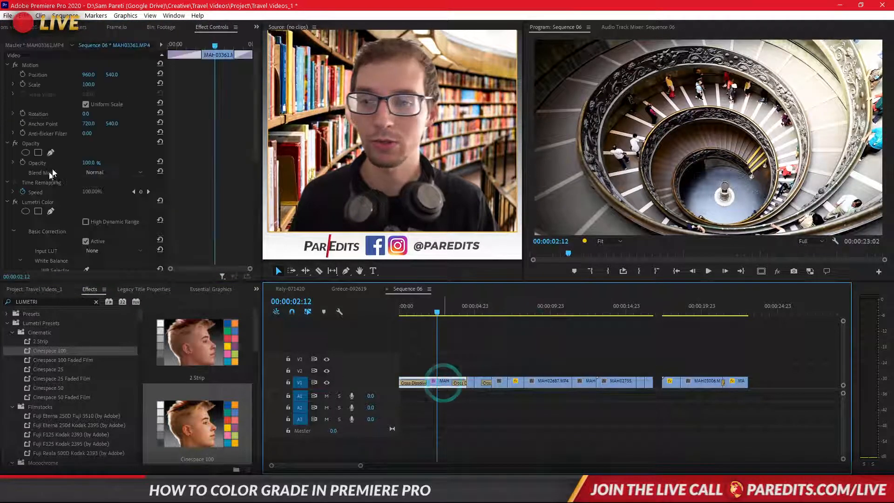
pyautogui.click(16, 202)
pyautogui.click(16, 202)
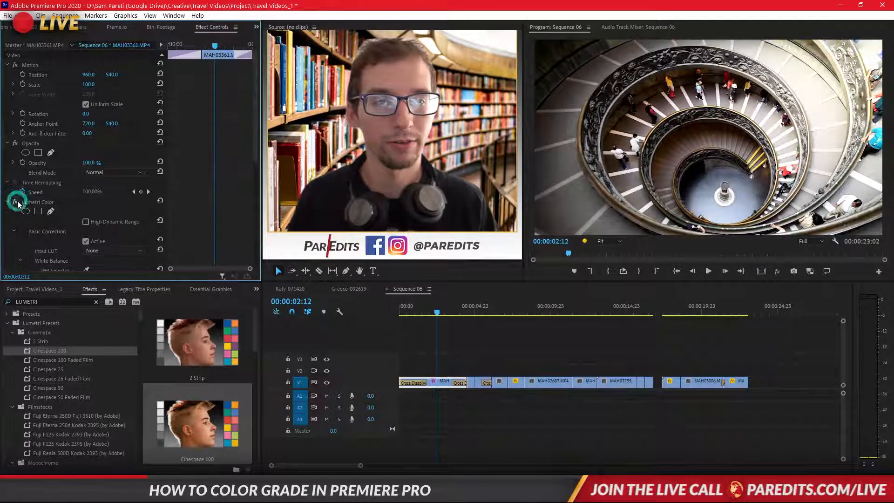
pyautogui.click(16, 202)
pyautogui.click(16, 202)
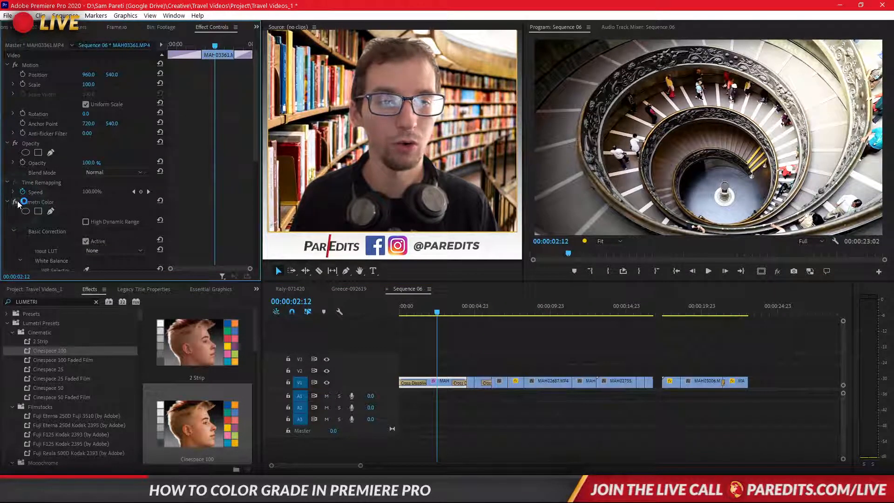
pyautogui.click(15, 202)
pyautogui.click(16, 202)
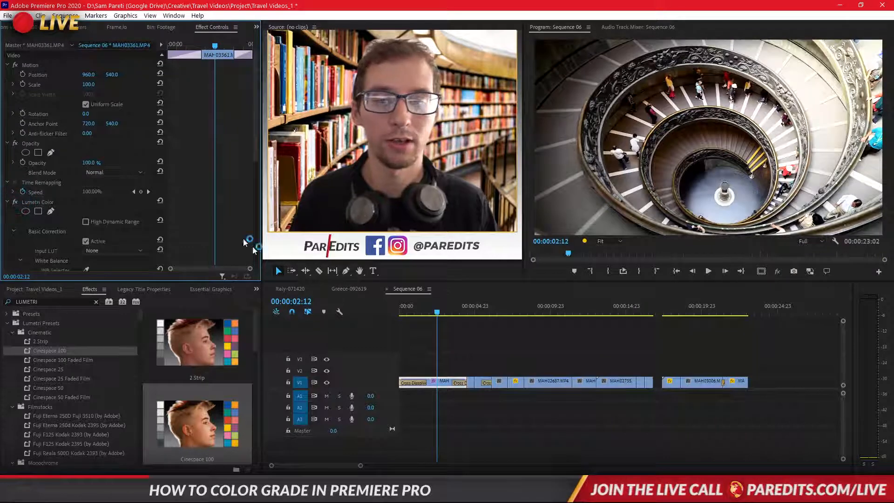
# Copy the Lumetri Color effect from the staircase clip.
pyautogui.click(42, 202)
pyautogui.hotkey('ctrl', 'c')
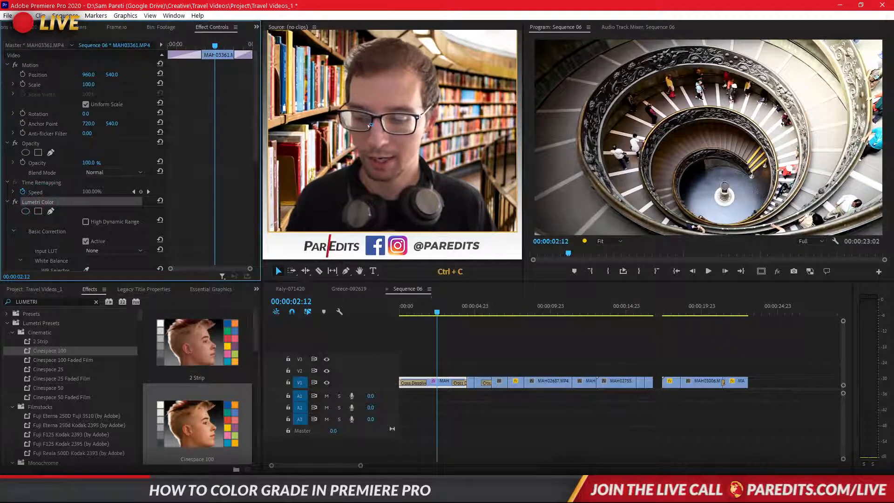
pyautogui.click(502, 370)
# Roll the cut between the two boat wake clips back to 00:00:04:12 so one clip fills the shot, and play it.
pyautogui.click(467, 308)
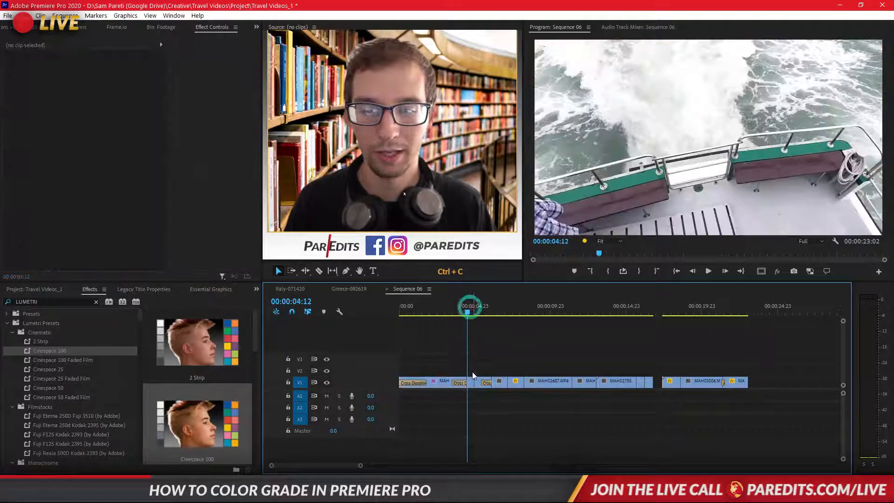
pyautogui.click(471, 383)
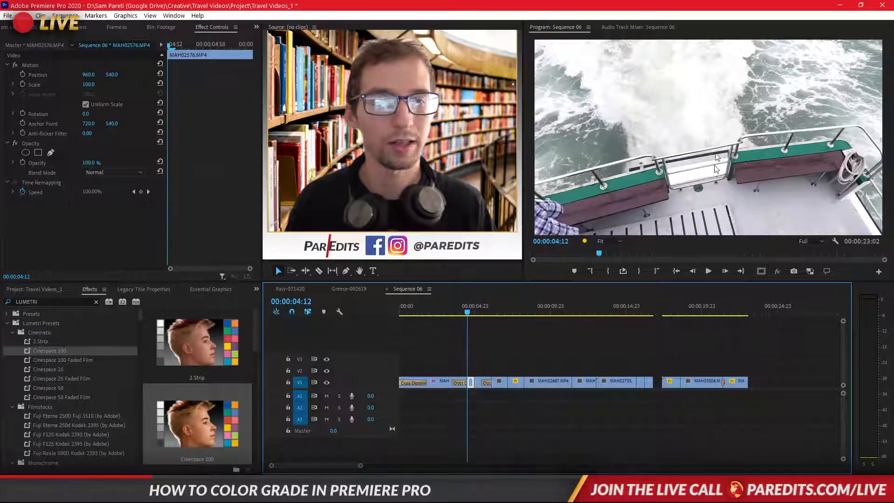
pyautogui.press('space')
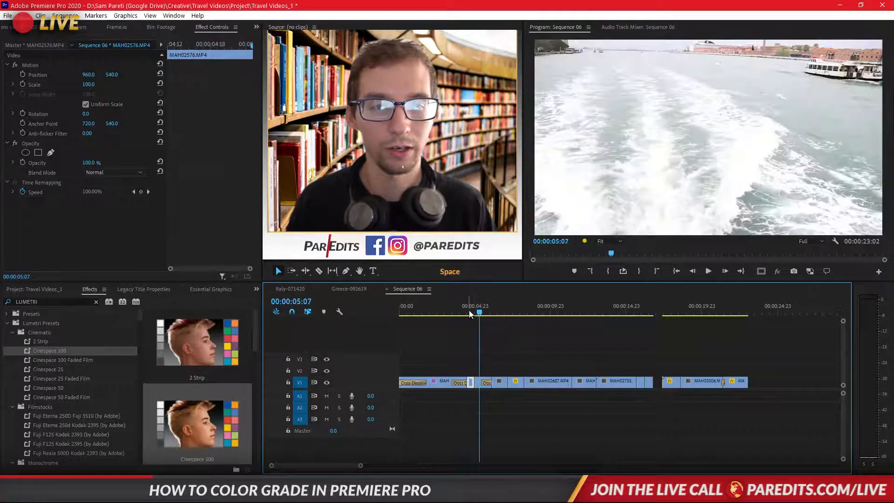
pyautogui.press('space')
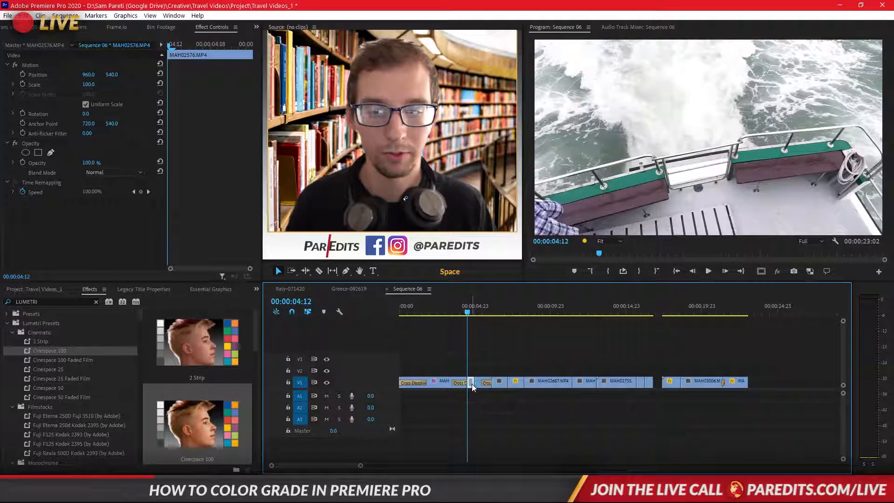
pyautogui.click(474, 382)
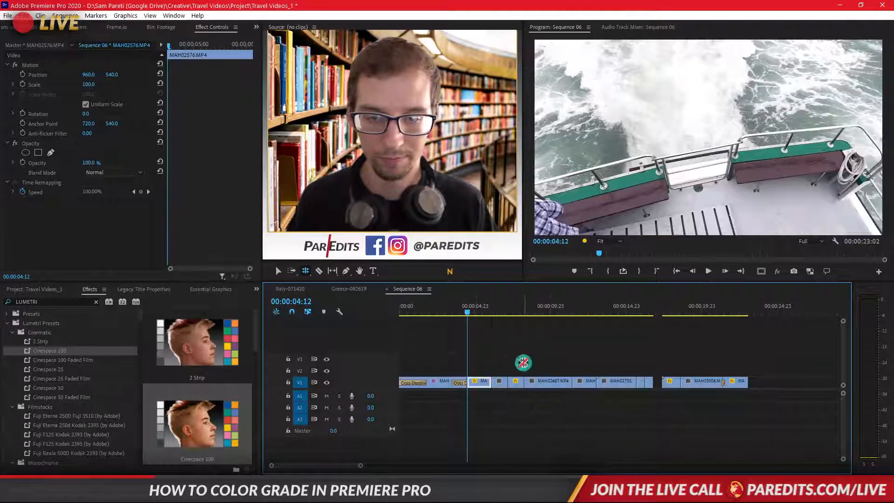
pyautogui.click(524, 362)
pyautogui.press('space')
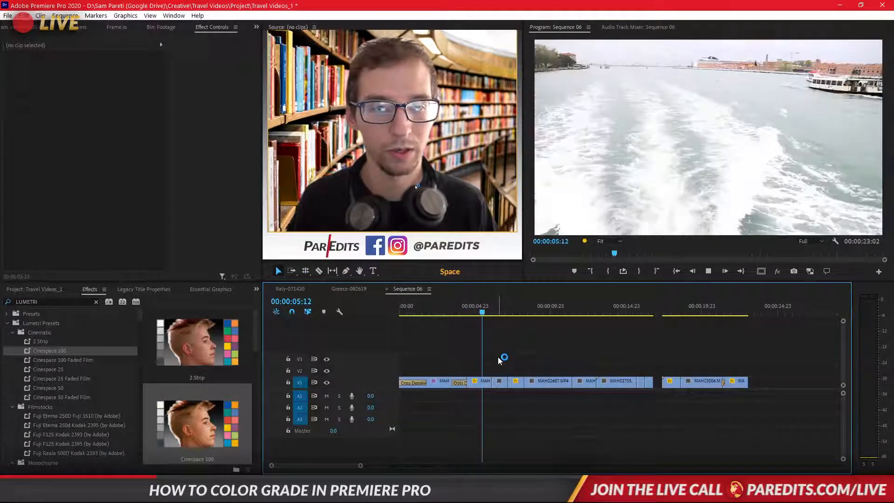
# Set the boat wake clip's speed to 100% and play it back into the gondola shot.
pyautogui.click(484, 383)
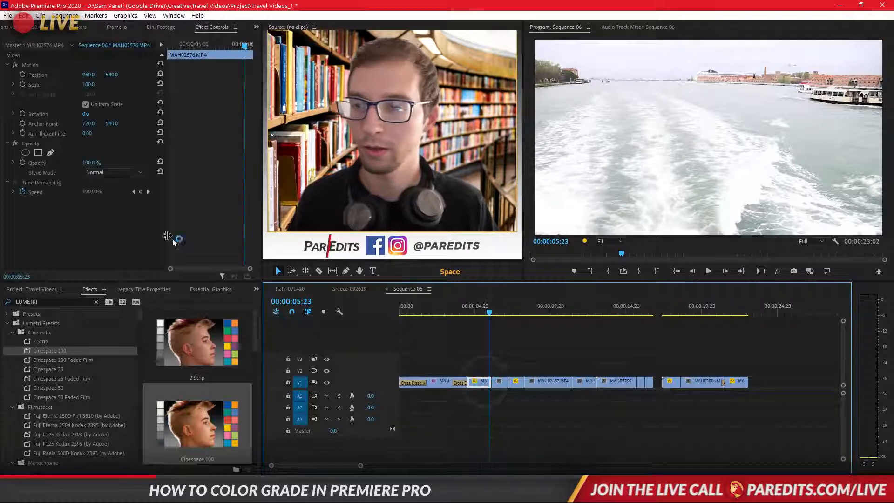
pyautogui.click(477, 315)
pyautogui.rightClick(484, 381)
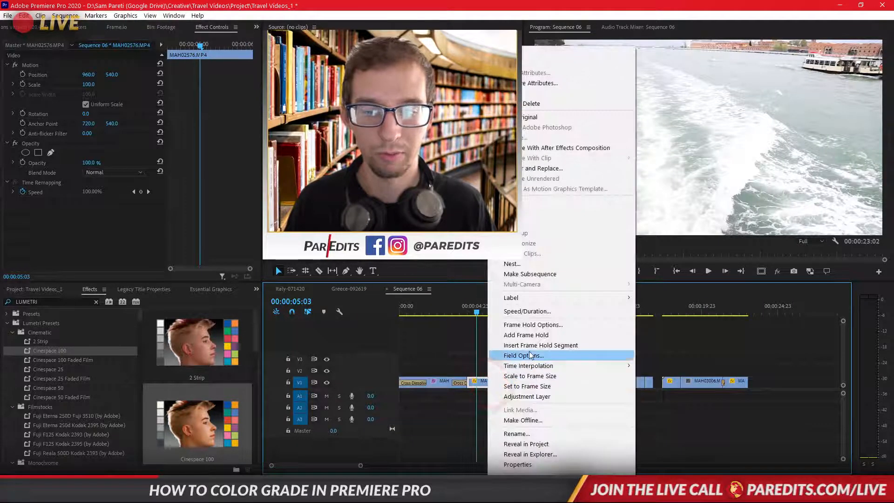
pyautogui.click(531, 311)
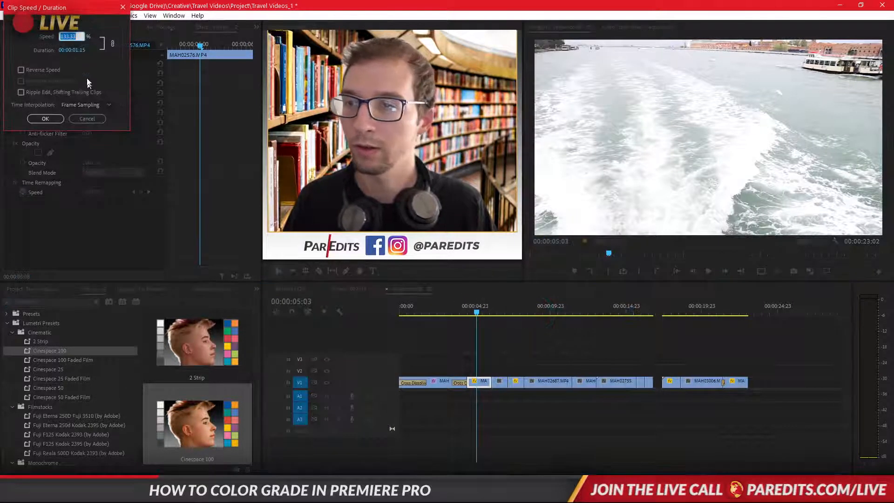
pyautogui.write('100')
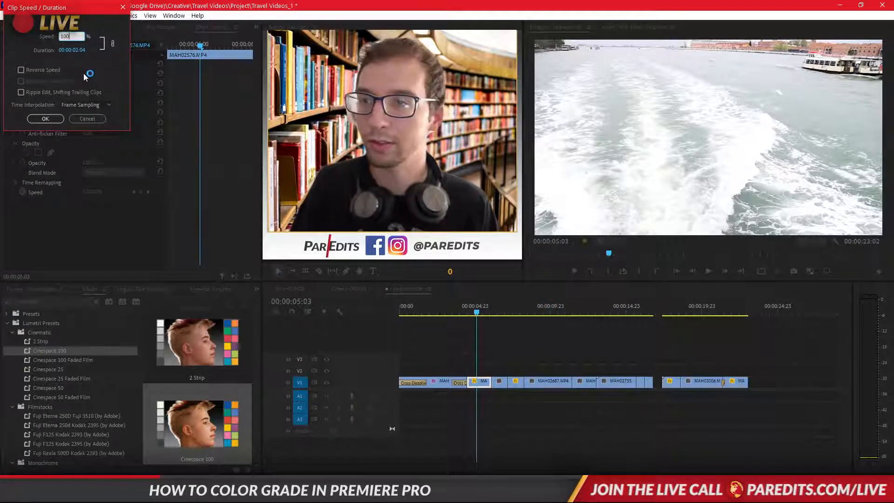
pyautogui.press('Return')
pyautogui.press('space')
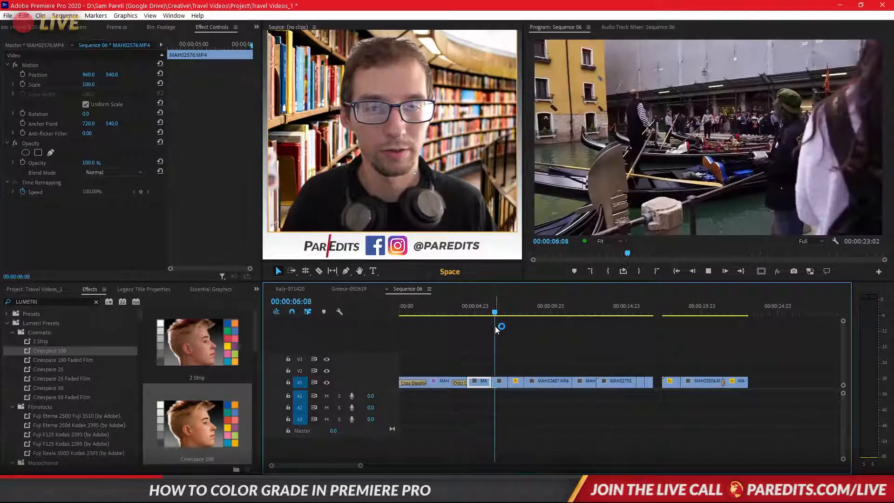
pyautogui.press('space')
# Paste the copied Lumetri Color effect onto the boat wake clip and scrub through the result.
pyautogui.moveTo(498, 357); pyautogui.dragTo(486, 387)
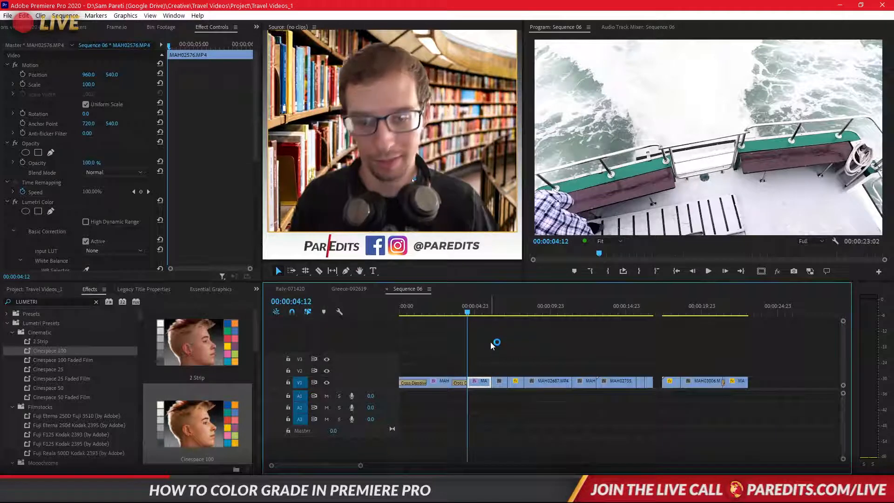
pyautogui.moveTo(446, 311); pyautogui.dragTo(490, 315)
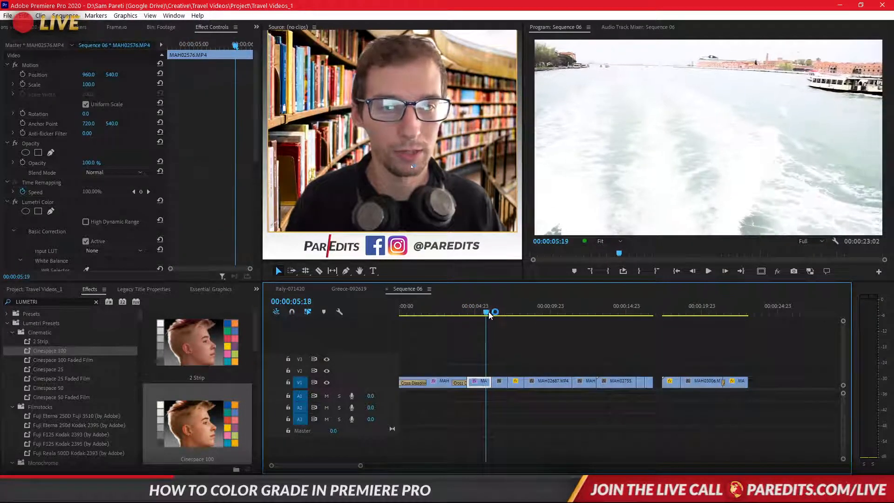
# Reset the Exposure to 0 in the boat wake clip's Lumetri Basic Correction and review another frame of the clip.
pyautogui.scroll(-4, 168, 214)
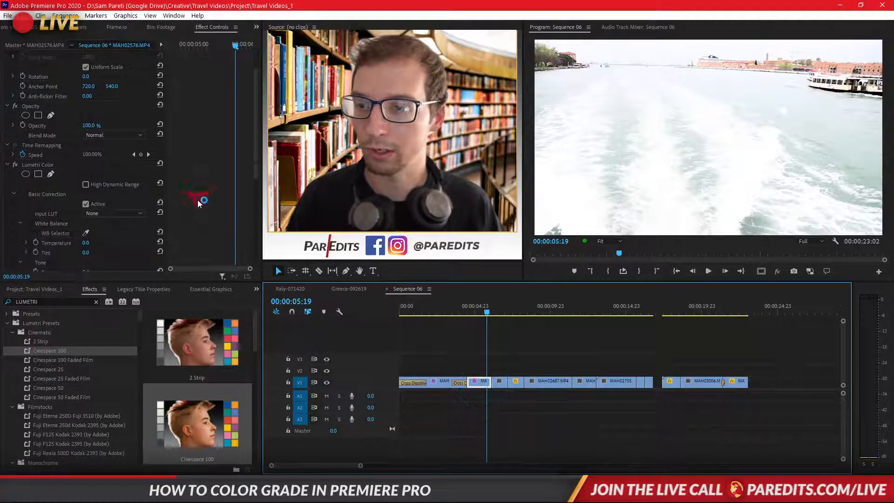
pyautogui.click(159, 234)
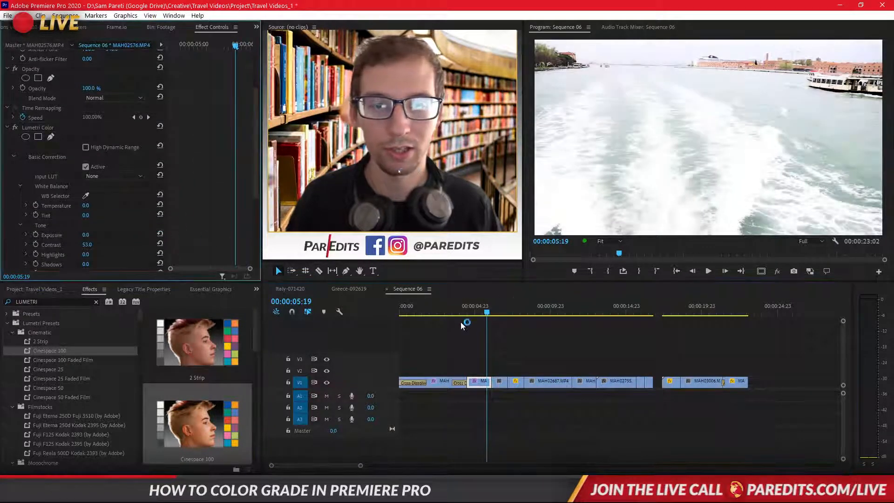
pyautogui.moveTo(474, 315); pyautogui.dragTo(472, 314)
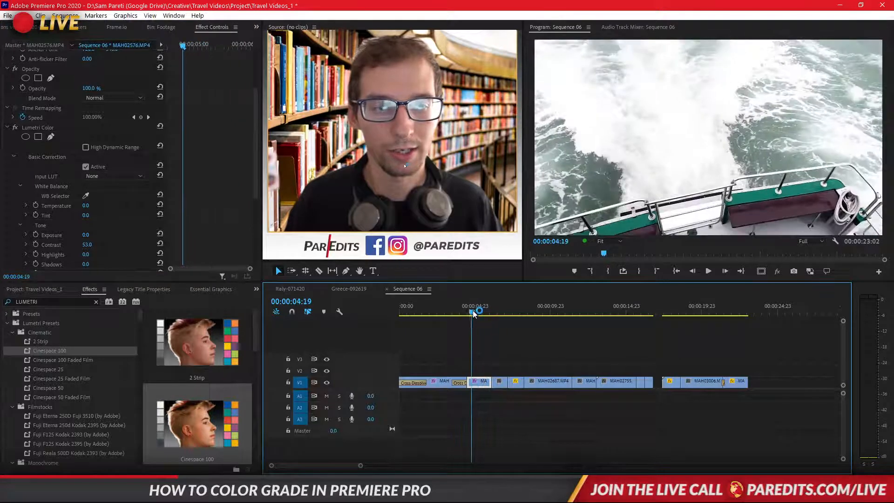
pyautogui.scroll(-2, 104, 236)
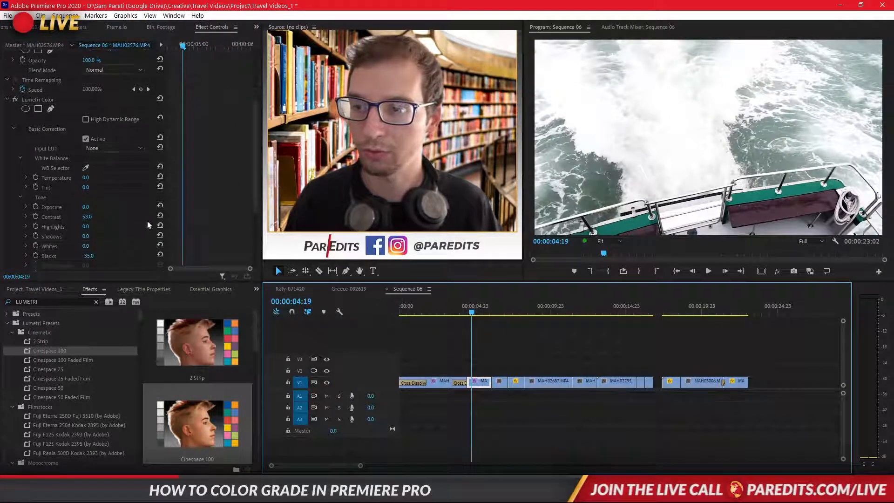
# Try the boat wake clip with its Contrast reset to 0 and with Blacks at -45, undoing each change.
pyautogui.click(149, 217)
pyautogui.press('ctrl')
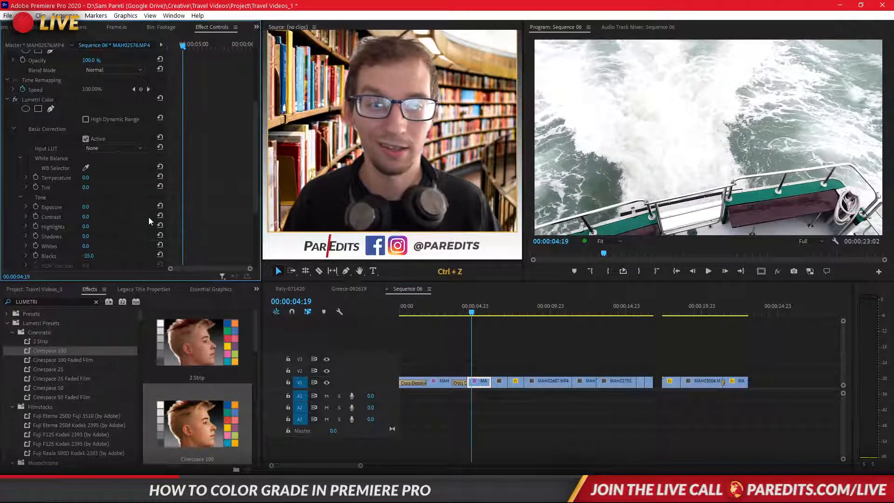
pyautogui.hotkey('ctrl', 'shift', 'z')
pyautogui.hotkey('ctrl', 'z')
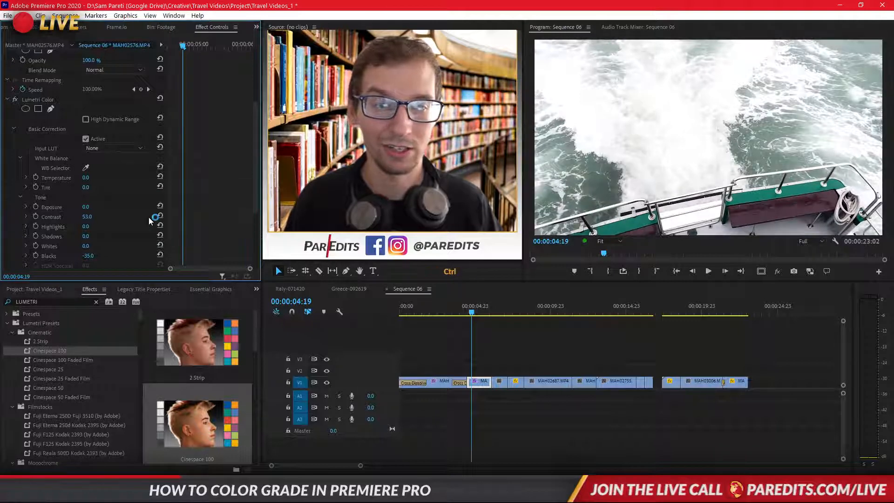
pyautogui.hotkey('ctrl', 'shift', 'z')
pyautogui.hotkey('ctrl', 'z')
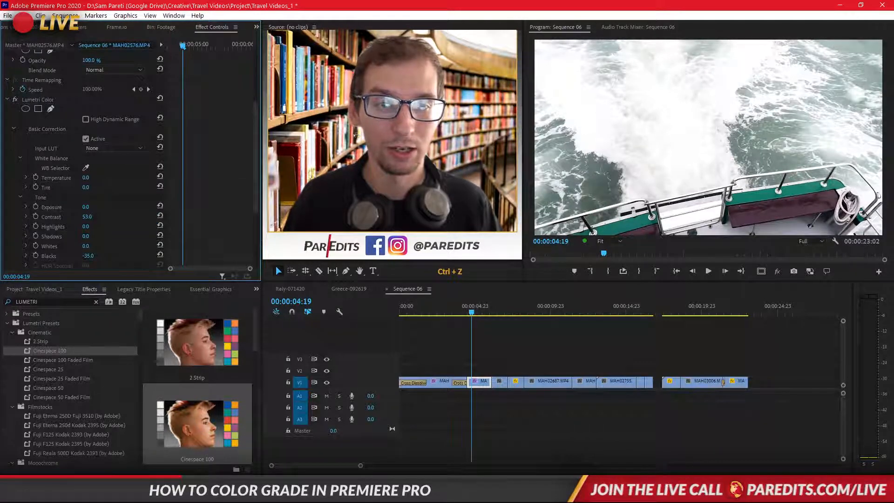
pyautogui.moveTo(88, 256); pyautogui.dragTo(102, 255)
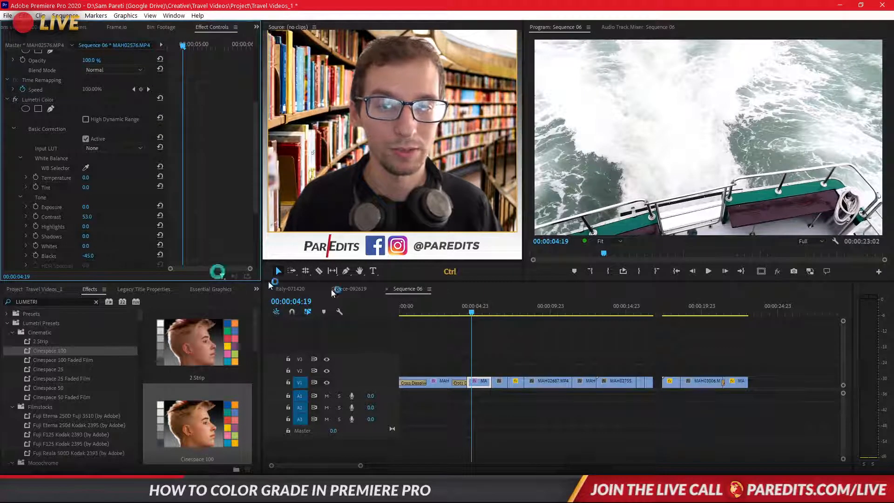
pyautogui.hotkey('ctrl', 'z')
# Play the boat wake clip from 00:00:04:04 and compare a frame with its Lumetri Color effect off and on.
pyautogui.click(463, 311)
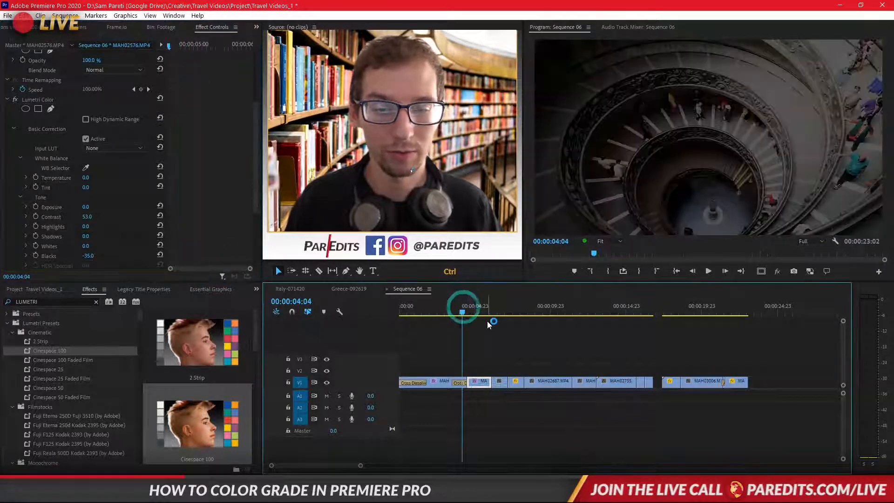
pyautogui.press('space')
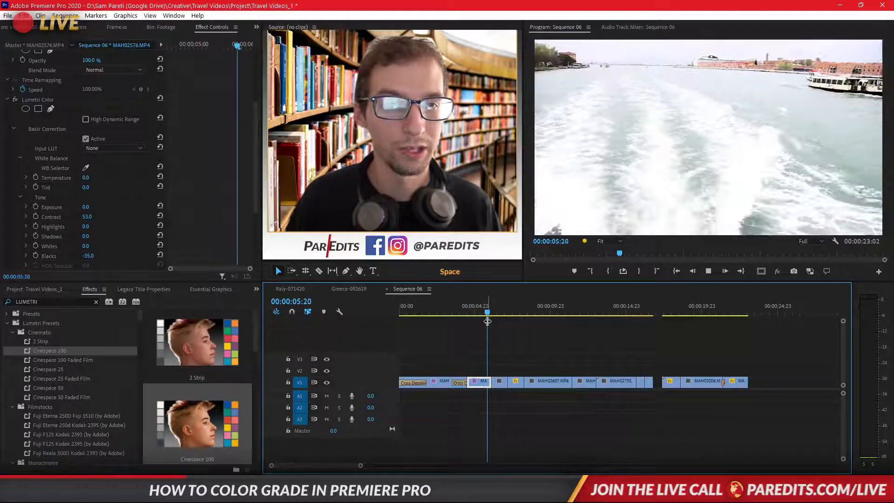
pyautogui.click(18, 101)
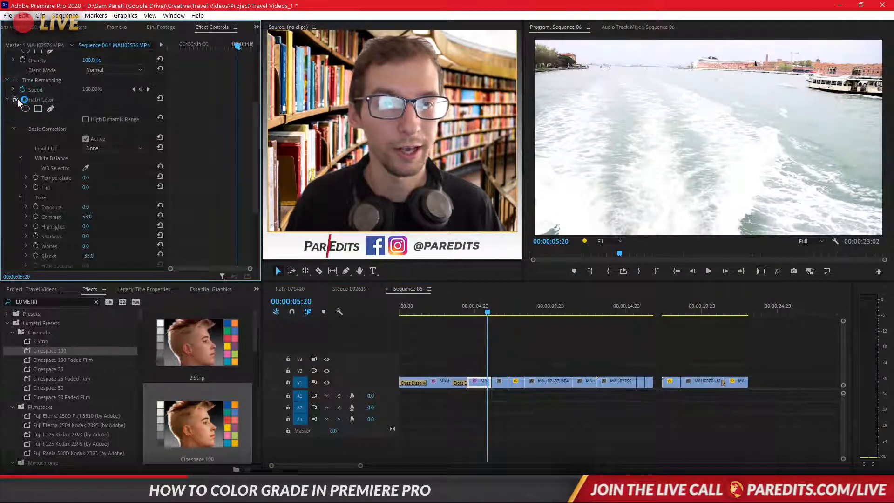
pyautogui.click(18, 100)
pyautogui.click(521, 336)
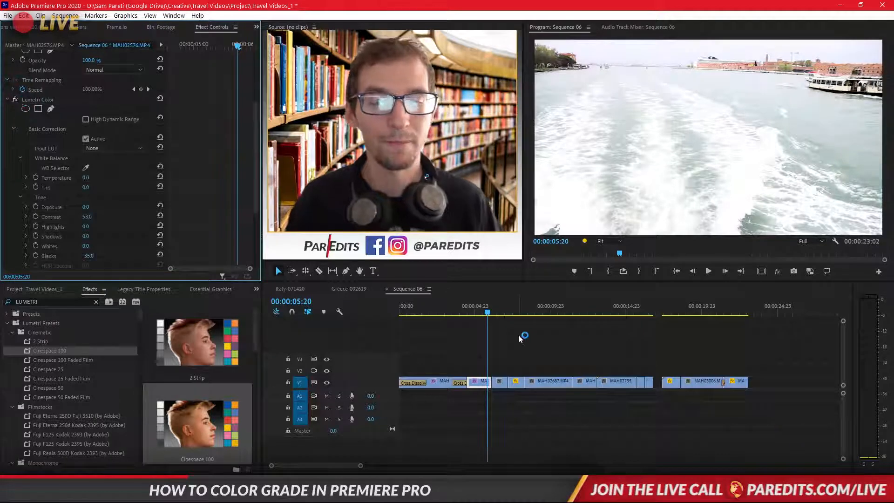
# Scrub from the boat wake clip through the following shots and inspect the city skyline clip at 00:00:12:09.
pyautogui.click(485, 380)
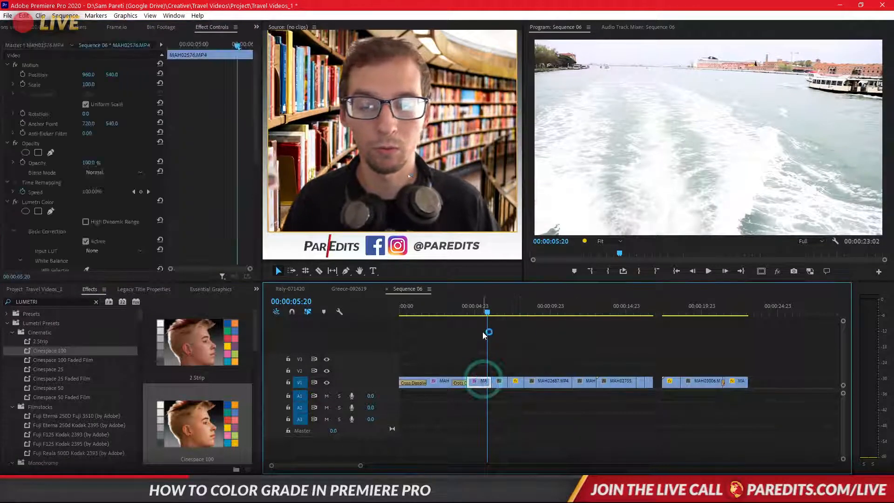
pyautogui.click(475, 309)
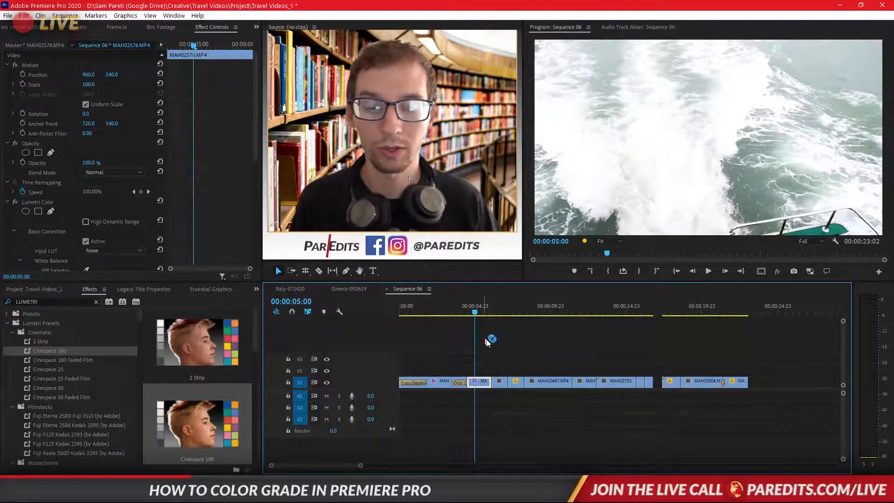
pyautogui.click(499, 309)
pyautogui.moveTo(502, 309); pyautogui.dragTo(604, 313)
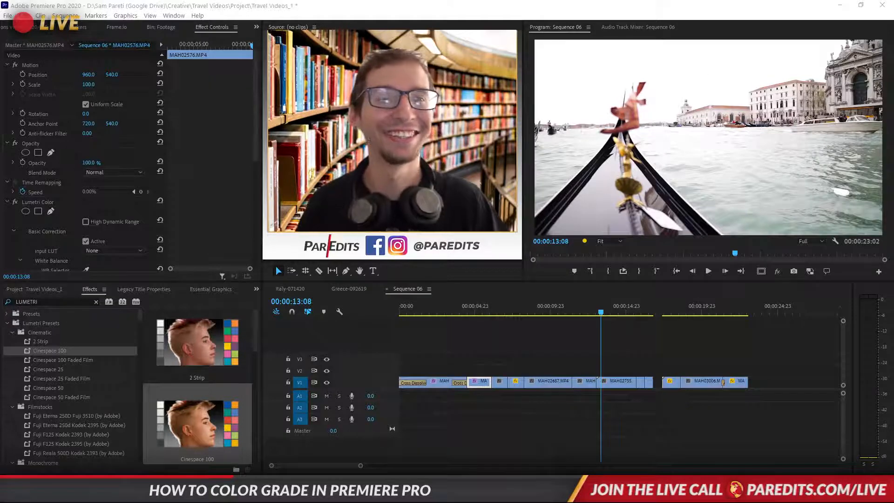
pyautogui.click(587, 308)
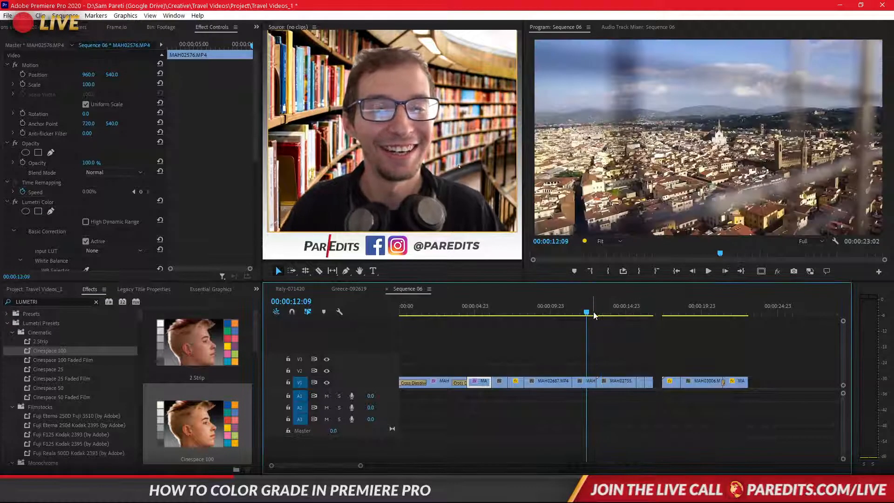
pyautogui.click(583, 380)
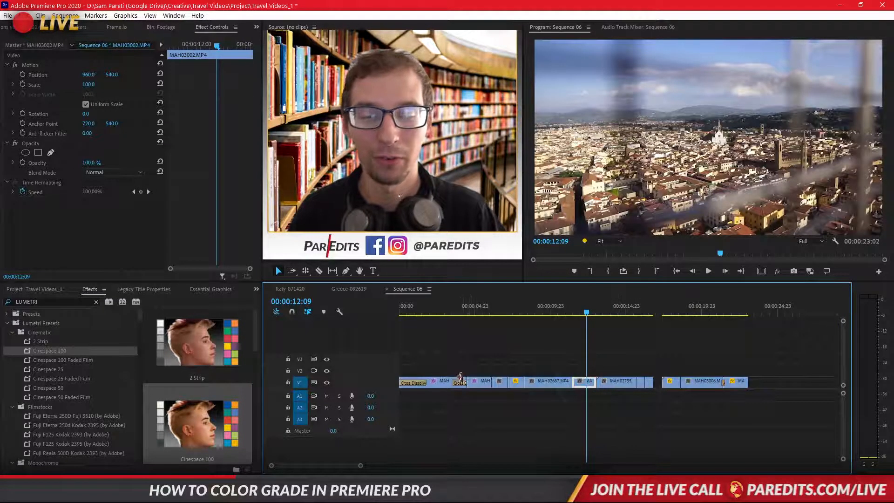
# Copy the Lumetri Color effect from the boat wake clip and paste it onto the gondola passengers clip, MAH02687.MP4.
pyautogui.click(476, 382)
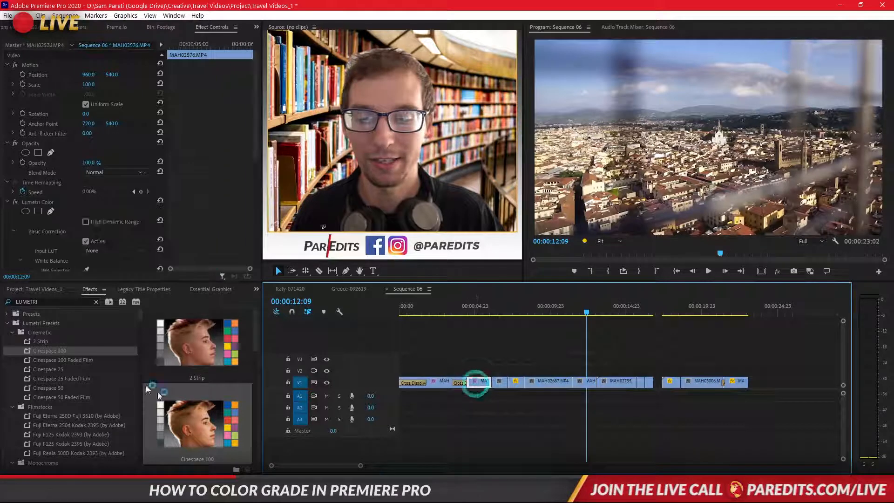
pyautogui.click(46, 204)
pyautogui.hotkey('ctrl', 'c')
pyautogui.click(613, 307)
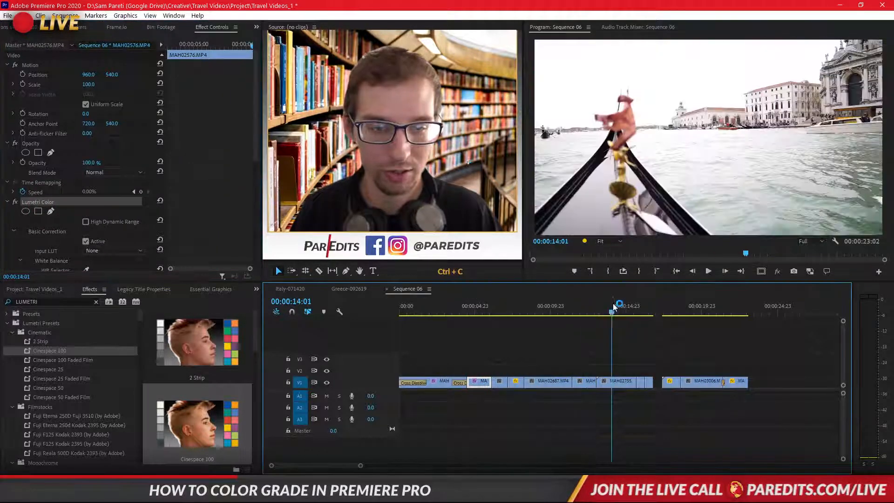
pyautogui.moveTo(614, 307); pyautogui.dragTo(572, 311)
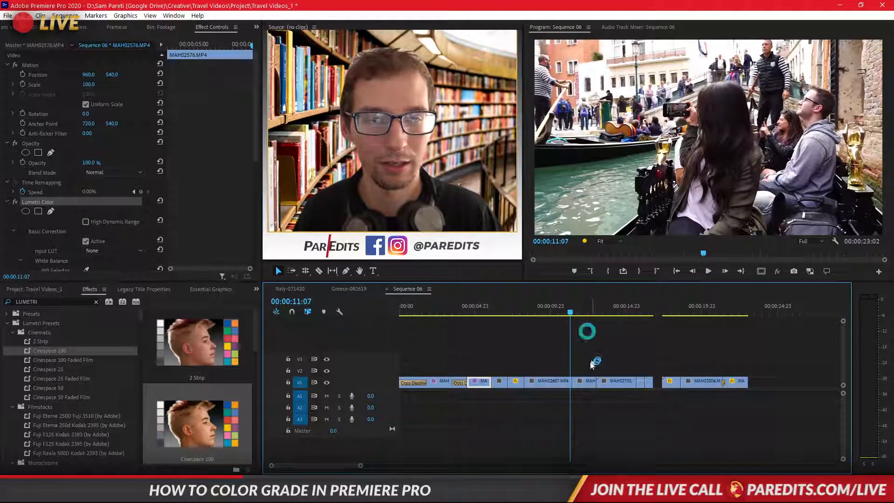
pyautogui.click(559, 382)
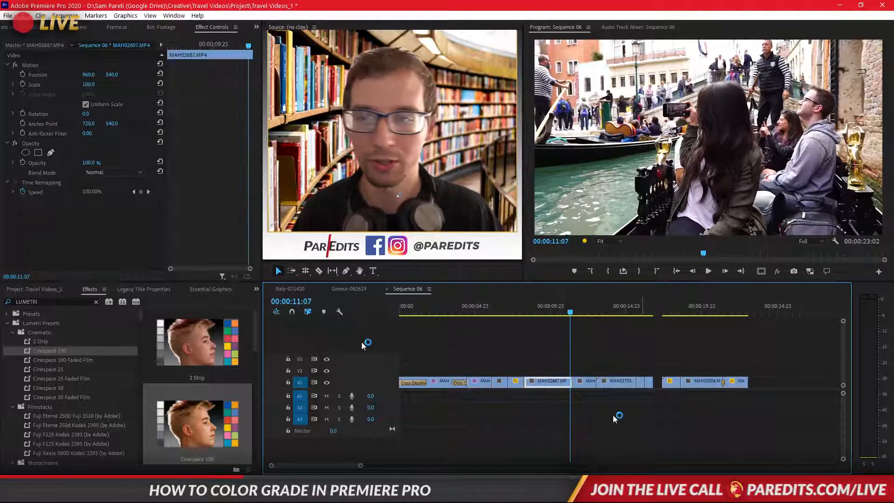
pyautogui.hotkey('ctrl', 'v')
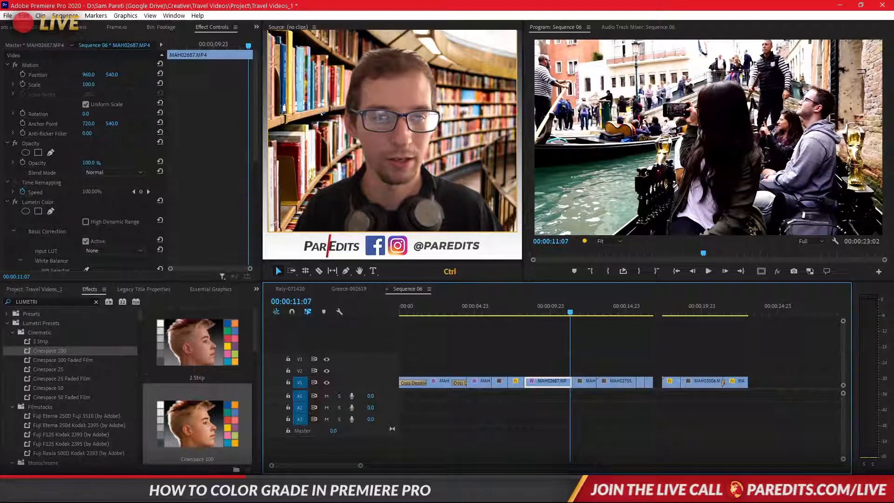
# Reset the Blacks to 0 in the gondola passengers clip's Lumetri Basic Correction.
pyautogui.scroll(-6, 223, 216)
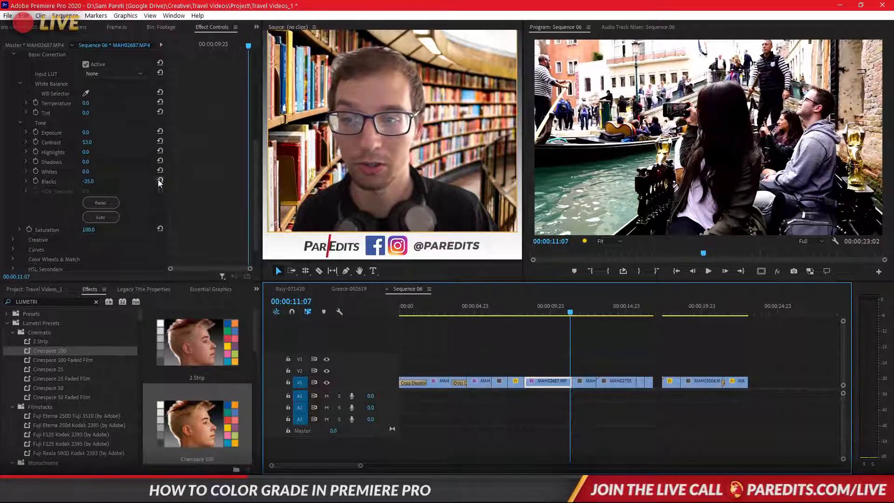
pyautogui.click(160, 180)
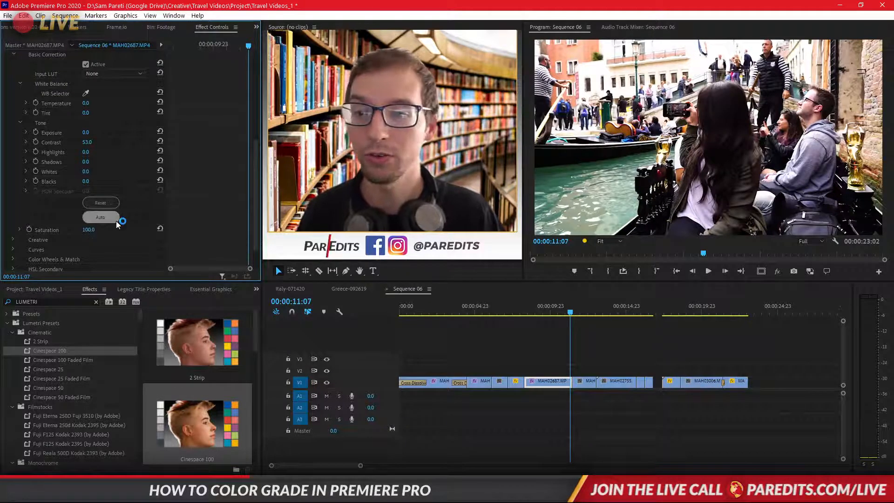
# Try the High Dynamic Range option in the gondola passengers clip's Lumetri Color effect.
pyautogui.scroll(5, 185, 223)
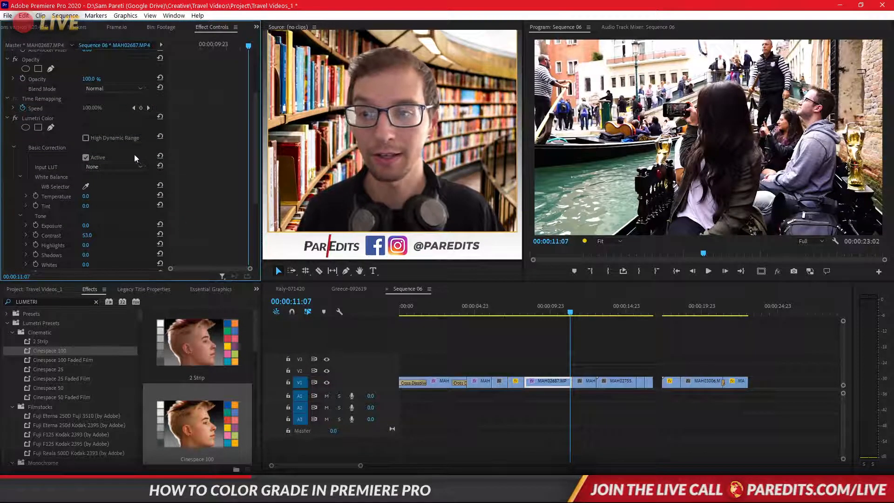
pyautogui.click(92, 138)
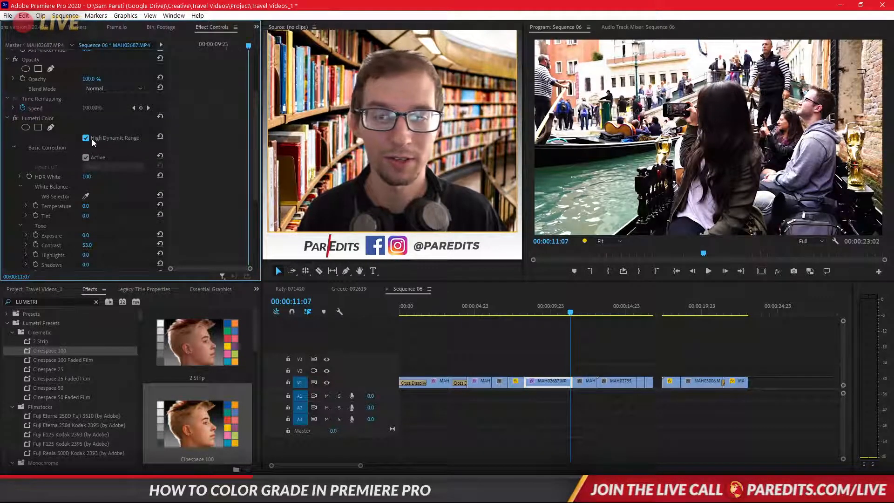
pyautogui.click(91, 139)
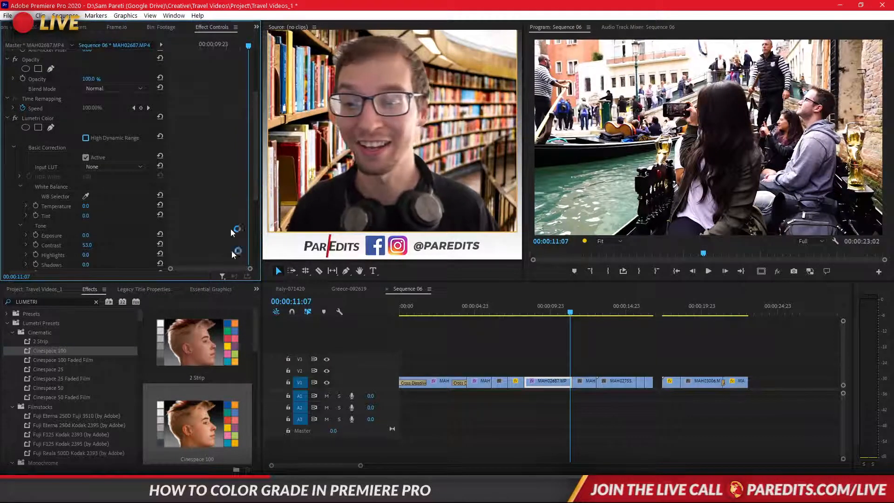
# Move the playhead to 00:00:09:18 and examine the graded gondola passengers clip at that frame.
pyautogui.click(427, 334)
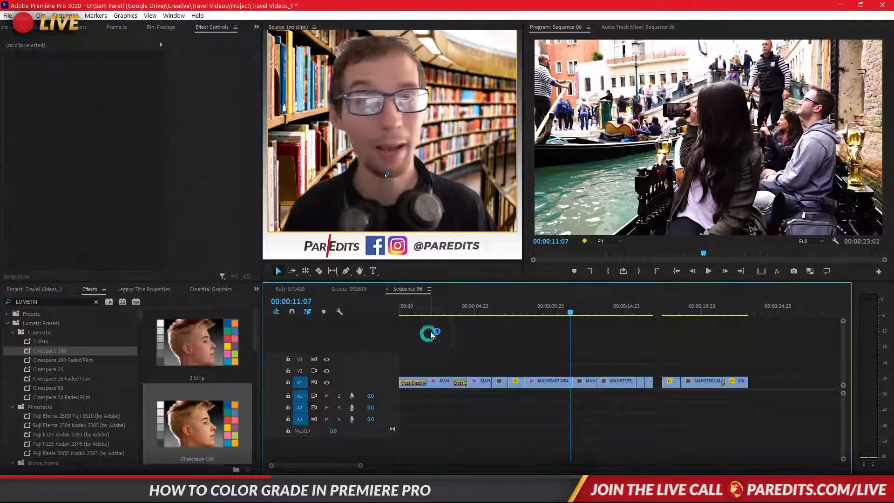
pyautogui.click(549, 311)
pyautogui.click(562, 347)
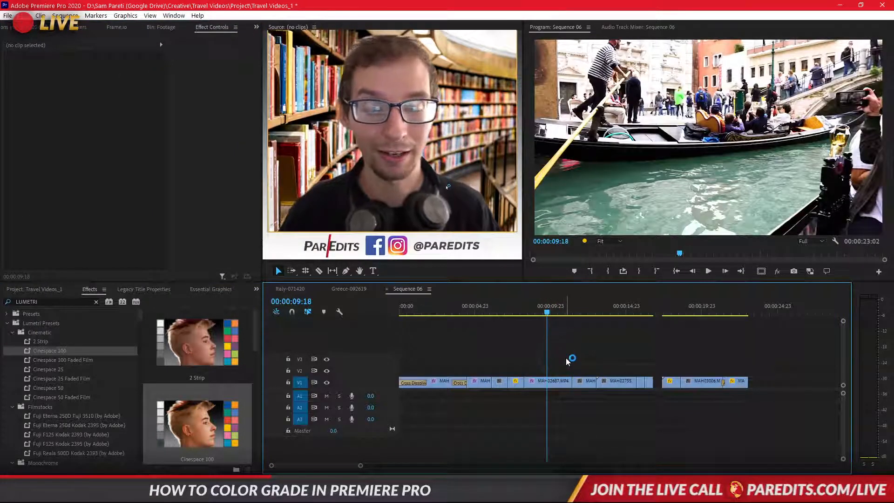
pyautogui.click(556, 308)
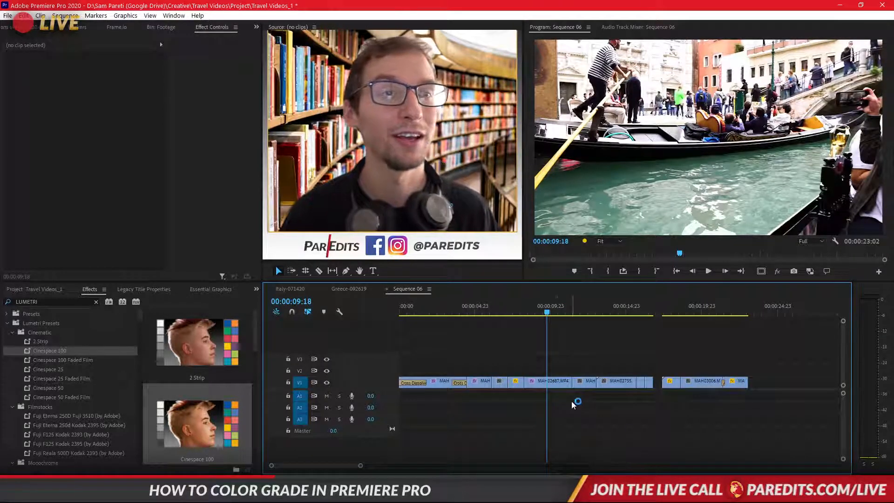
pyautogui.click(569, 379)
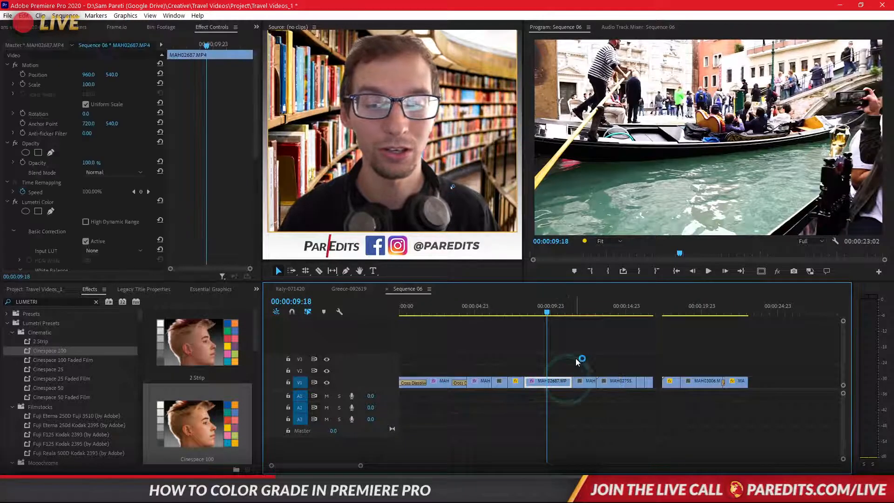
pyautogui.click(577, 358)
pyautogui.click(562, 382)
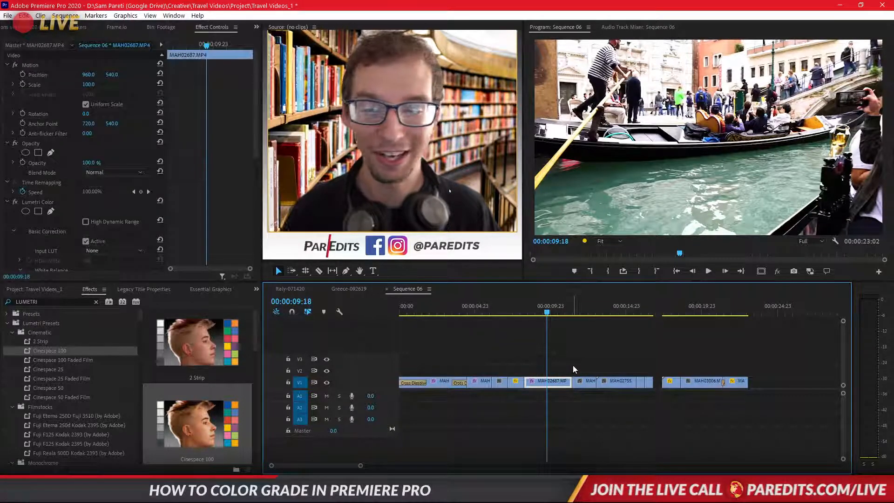
pyautogui.click(574, 368)
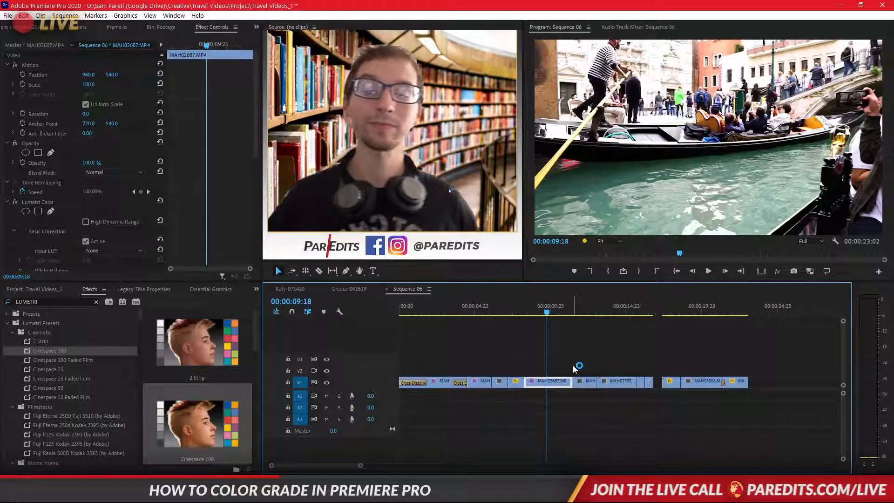
# Toggle the gondola passengers clip's Lumetri Color effect to compare the shot with and without it, leaving the effect off.
pyautogui.click(554, 380)
pyautogui.click(95, 244)
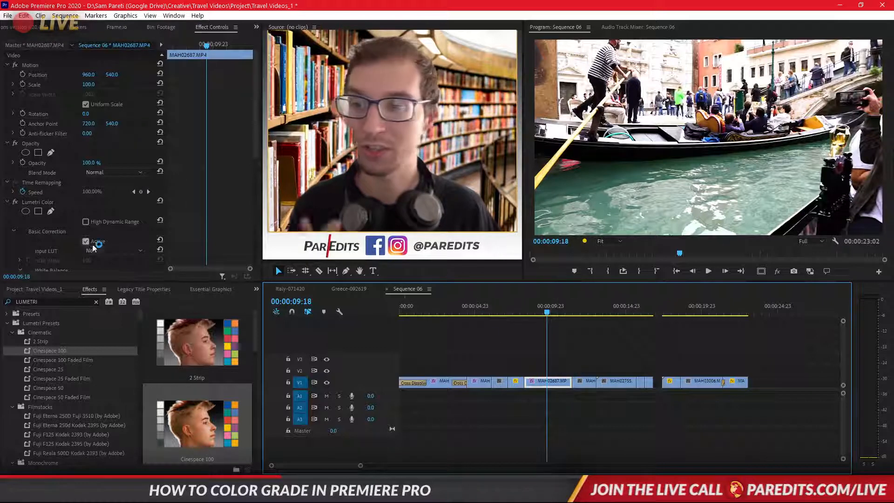
pyautogui.click(16, 203)
pyautogui.click(16, 203)
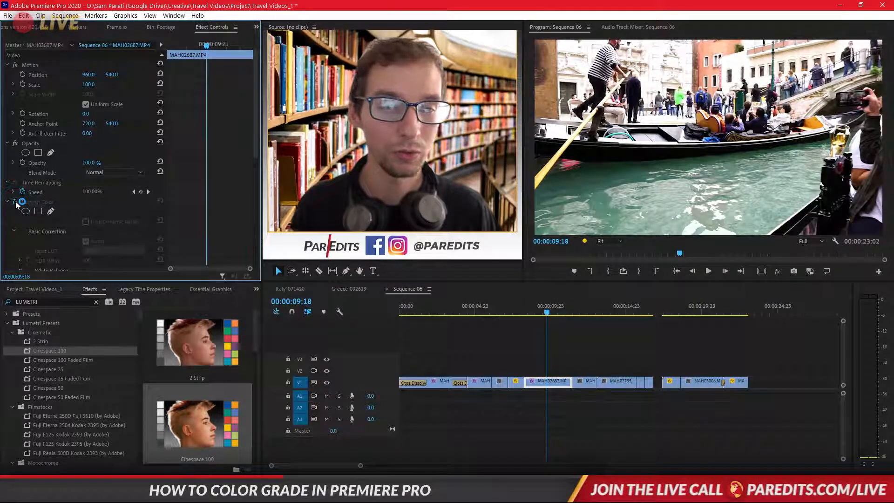
pyautogui.click(16, 203)
pyautogui.click(16, 203)
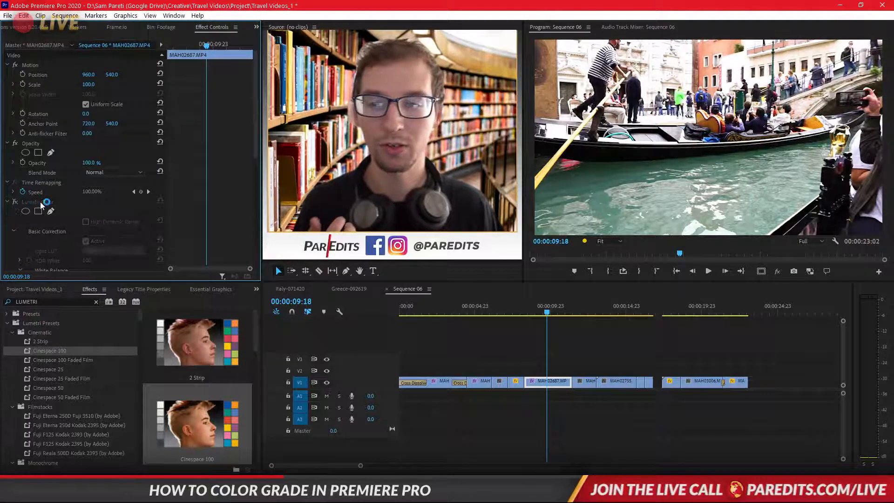
# Play the sequence onward from 00:00:09:18 to review the skyline, gondola bow and following shots.
pyautogui.press('space')
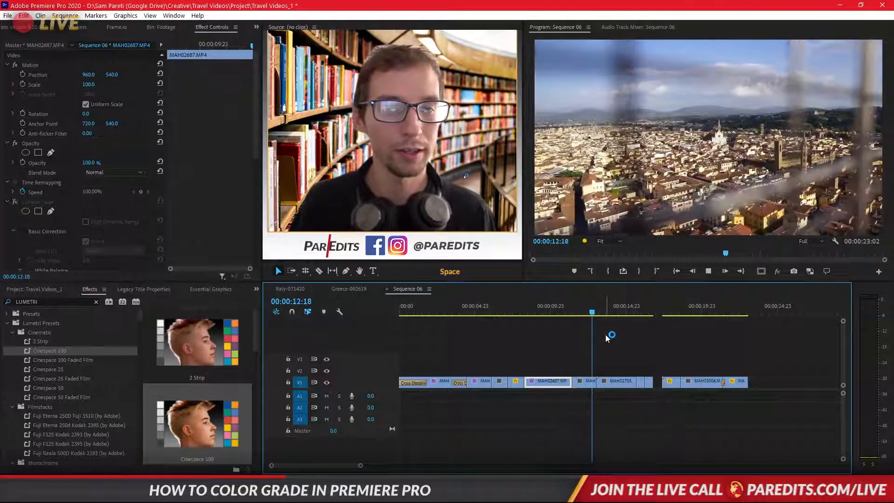
pyautogui.press('space')
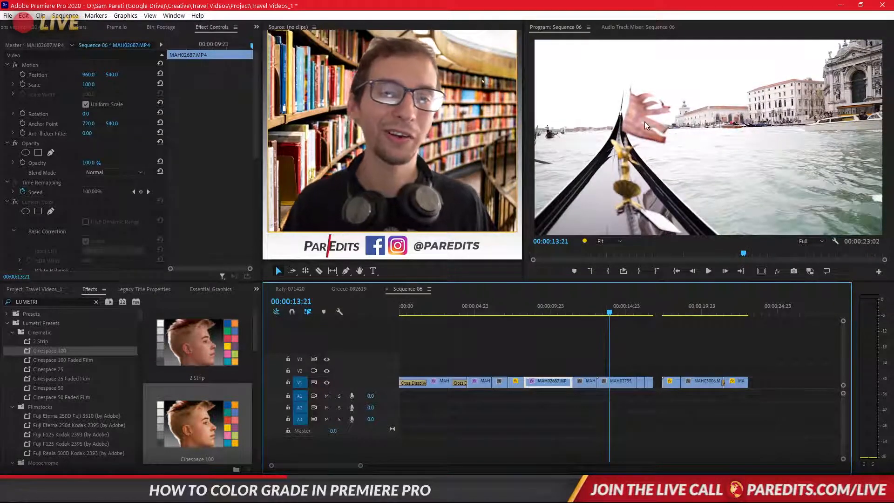
pyautogui.press('space')
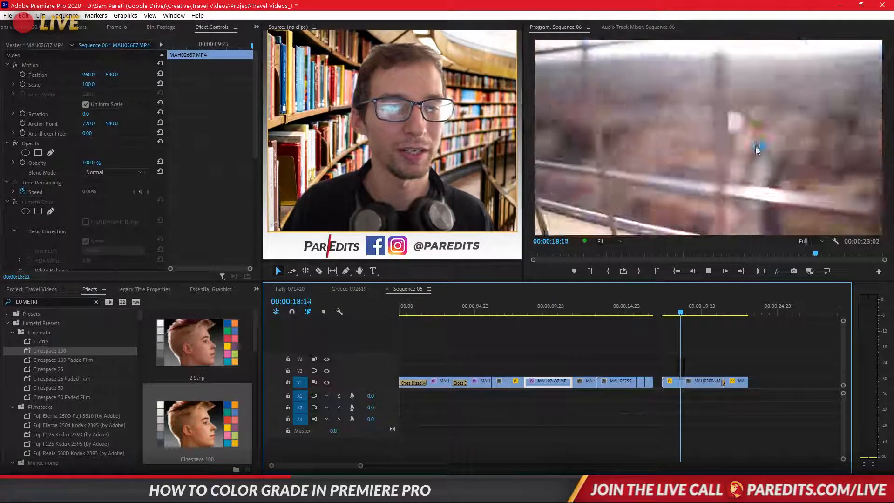
# Stop the sequence playback at 00:00:20:16 on the city skyline shot and save the project.
pyautogui.press('space')
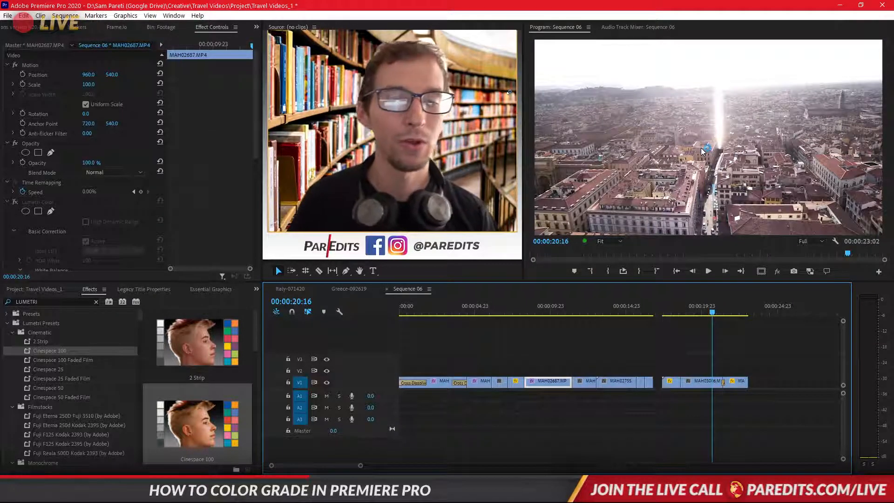
pyautogui.hotkey('ctrl', 's')
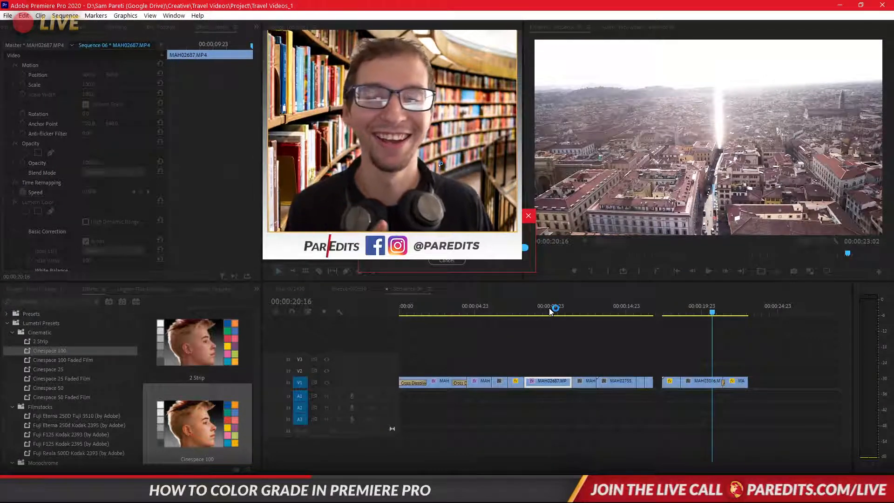
# Move the playhead to 00:00:10:09 on the gondola passengers clip and turn its Lumetri Color effect back on.
pyautogui.click(558, 311)
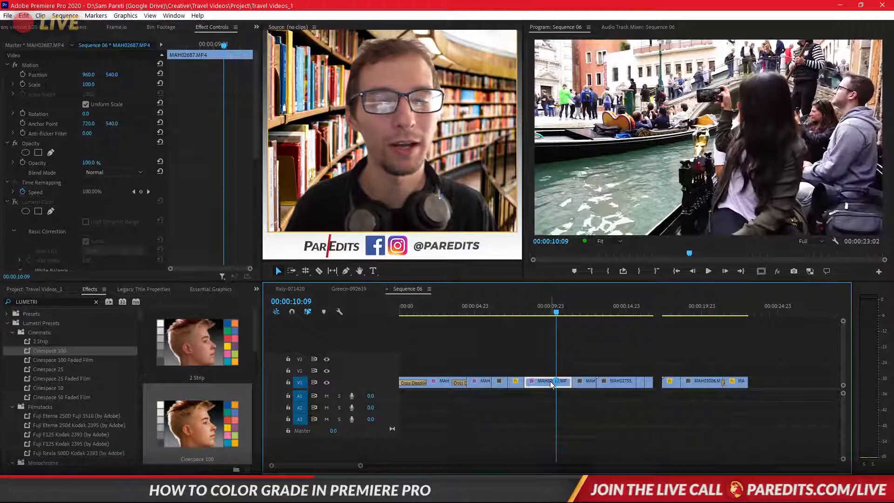
pyautogui.scroll(-5, 194, 192)
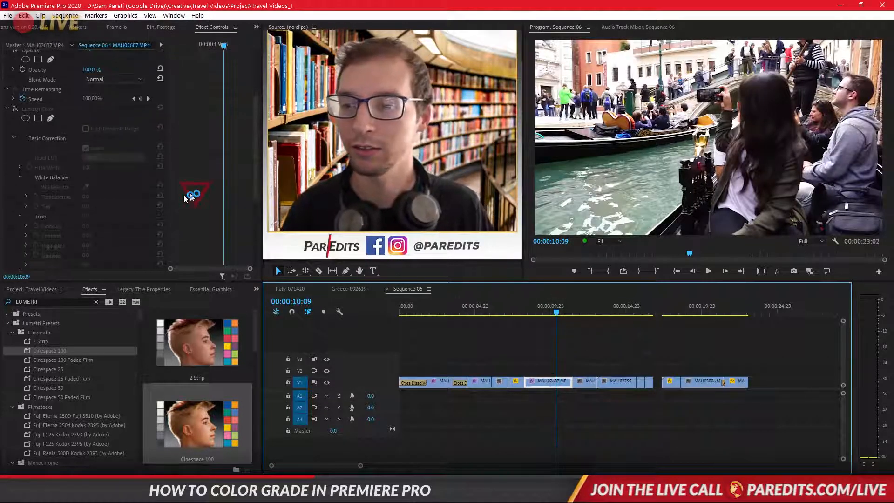
pyautogui.click(16, 109)
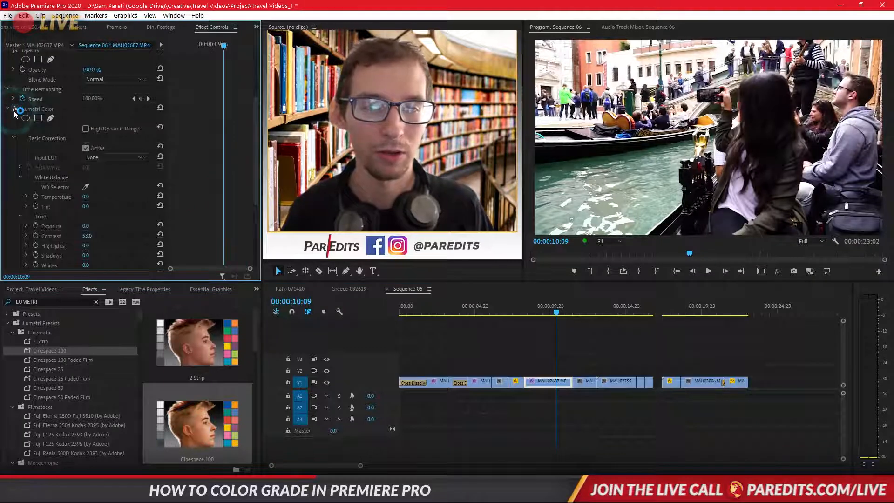
pyautogui.scroll(-1, 185, 208)
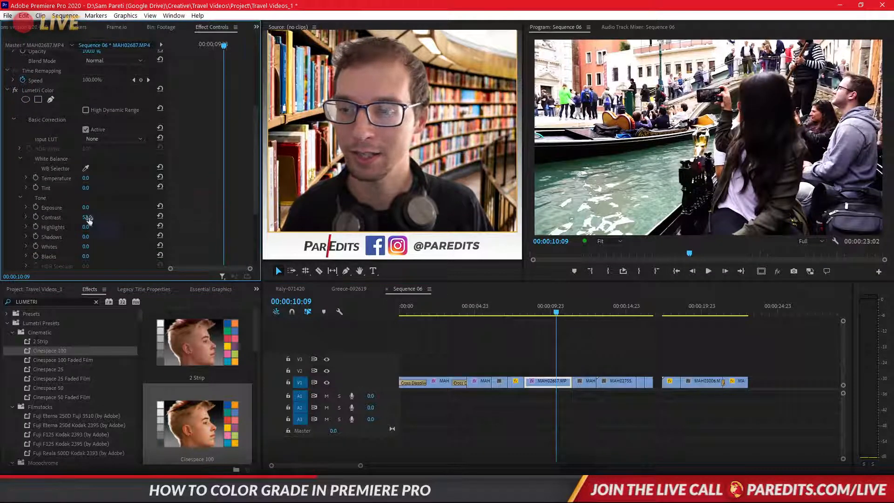
# Set the gondola passengers clip's Exposure to 0.9, Contrast to 86 and Highlights to -114, undoing a trial Shadows increase.
pyautogui.moveTo(86, 208); pyautogui.dragTo(102, 208)
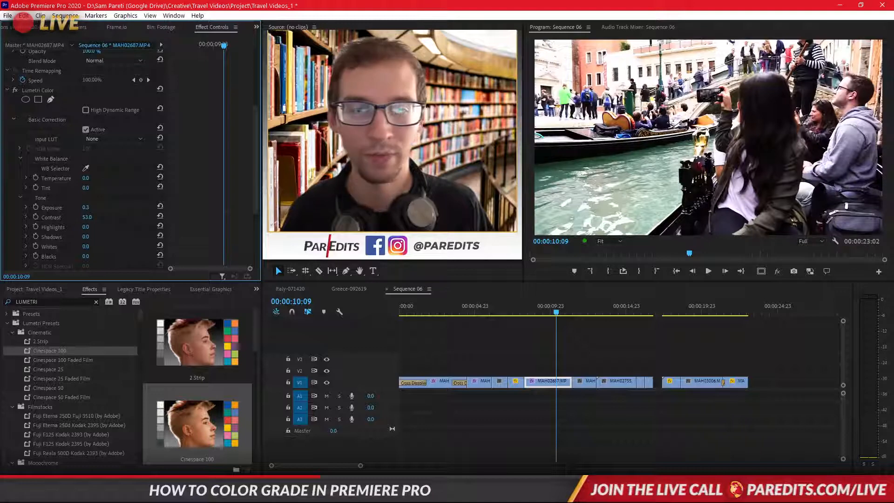
pyautogui.moveTo(85, 237); pyautogui.dragTo(96, 237)
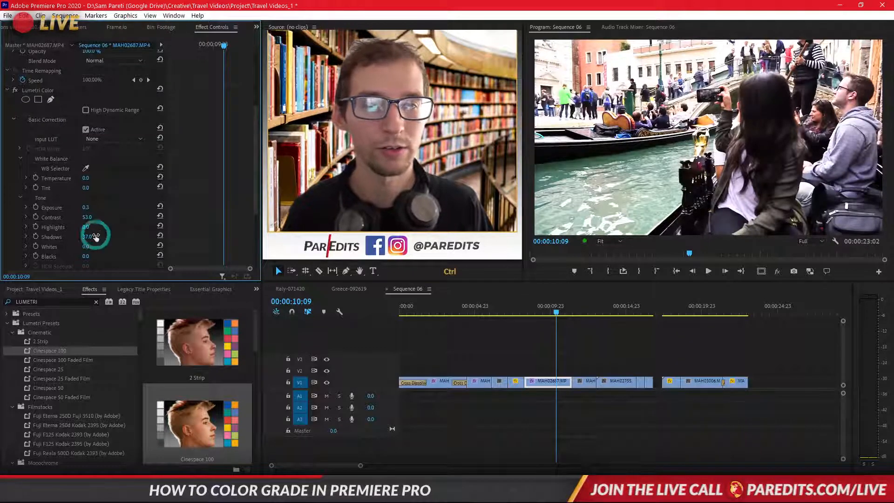
pyautogui.hotkey('ctrl', 'z')
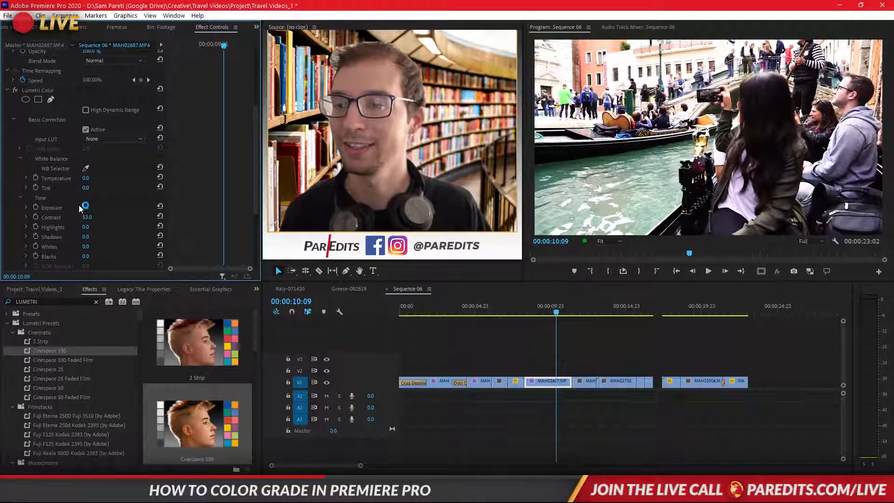
pyautogui.moveTo(86, 227); pyautogui.dragTo(33, 227)
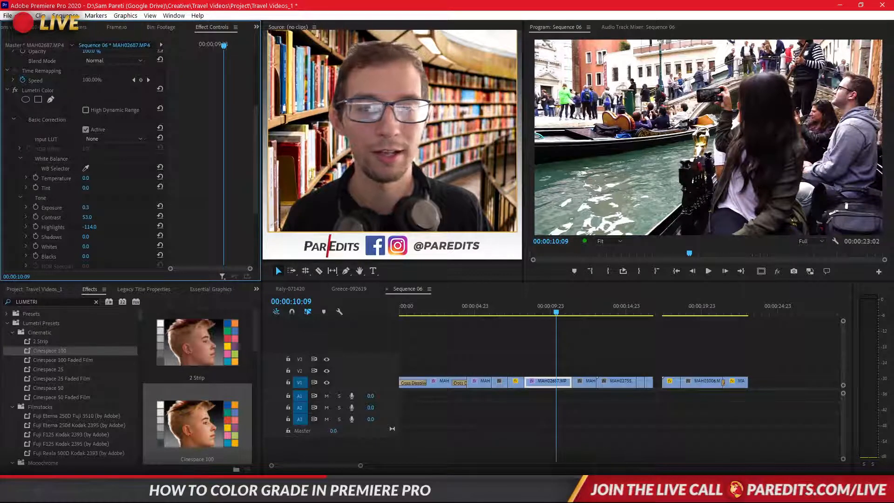
pyautogui.moveTo(87, 218); pyautogui.dragTo(107, 218)
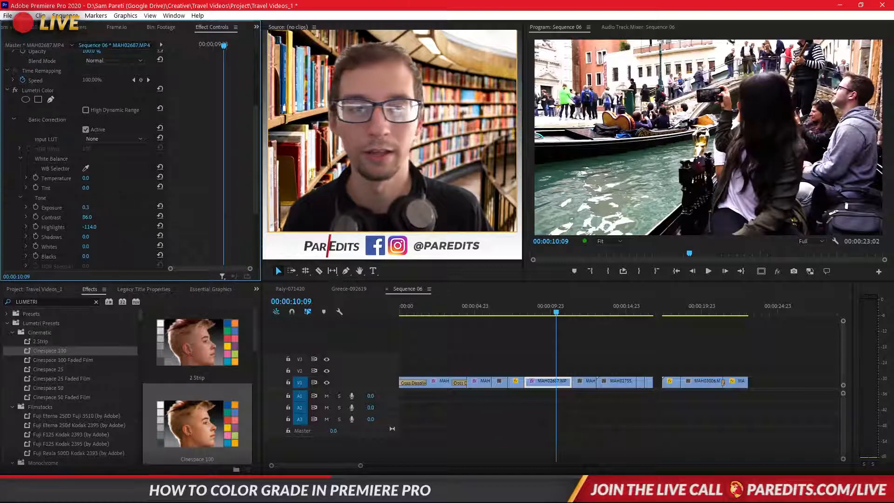
pyautogui.moveTo(87, 208); pyautogui.dragTo(90, 208)
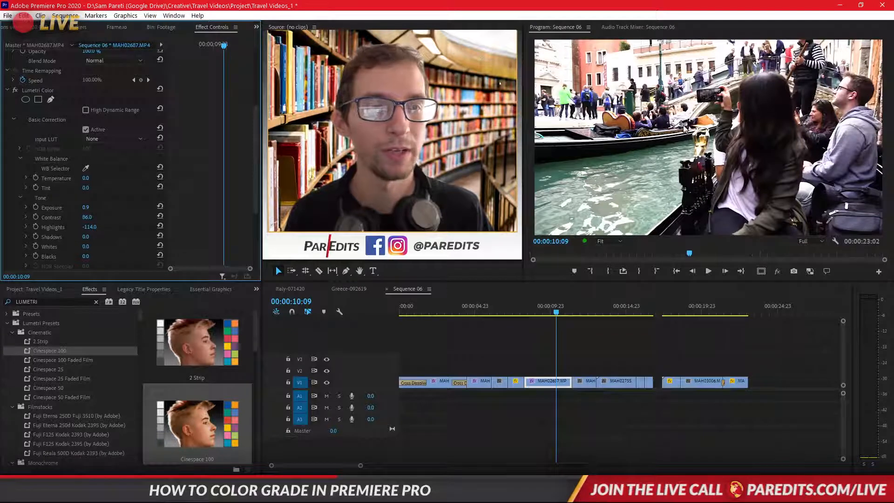
# Try weaker Highlights of about -84 on the gondola passengers clip and undo the change.
pyautogui.moveTo(92, 224); pyautogui.dragTo(75, 225)
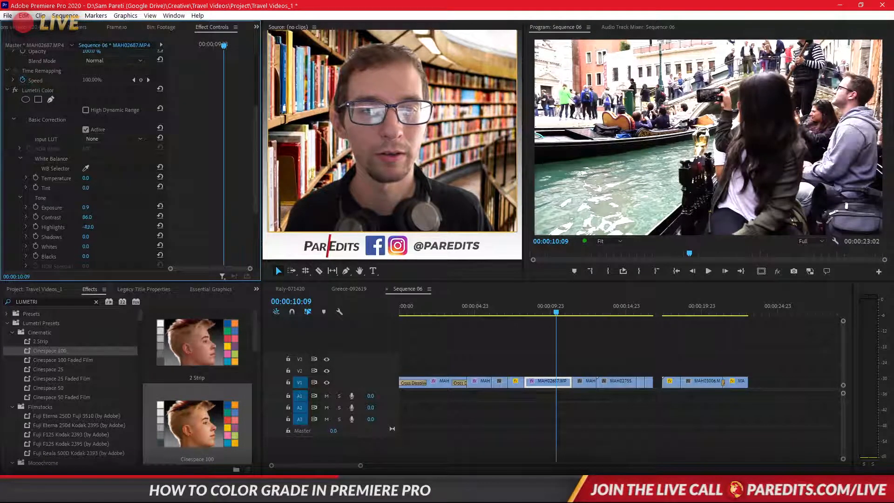
pyautogui.moveTo(89, 227); pyautogui.dragTo(96, 227)
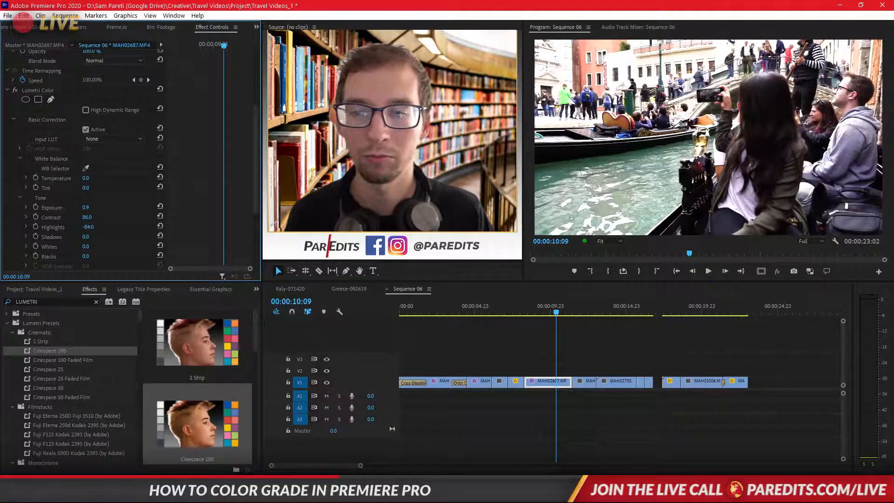
pyautogui.hotkey('ctrl', 'z')
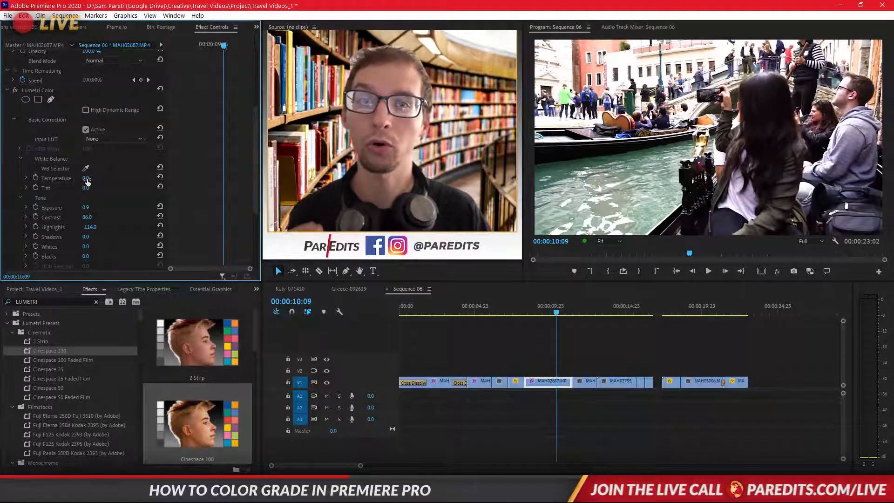
# Try Temperature values of 18 and -38 on the gondola passengers clip, and settle on 15.
pyautogui.moveTo(86, 179)
pyautogui.mouseDown()
pyautogui.moveTo(130, 178)
pyautogui.moveTo(59, 178)
pyautogui.moveTo(86, 179)
pyautogui.mouseUp()
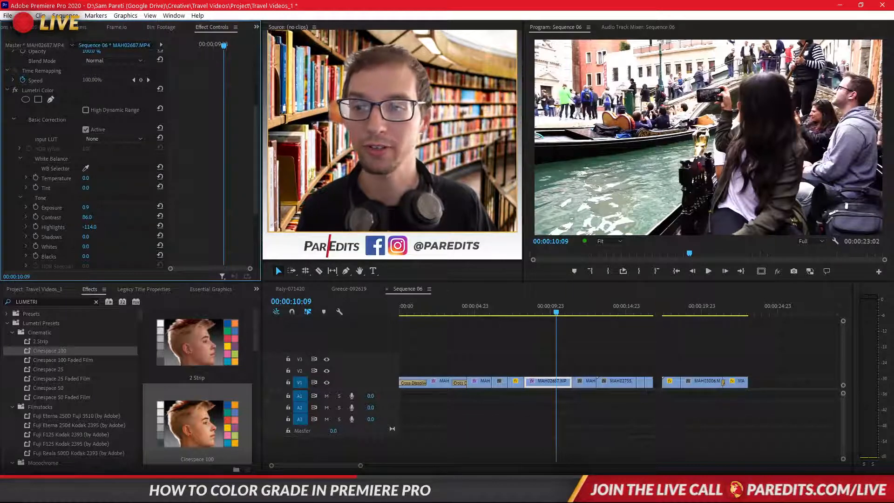
pyautogui.moveTo(86, 178); pyautogui.dragTo(97, 178)
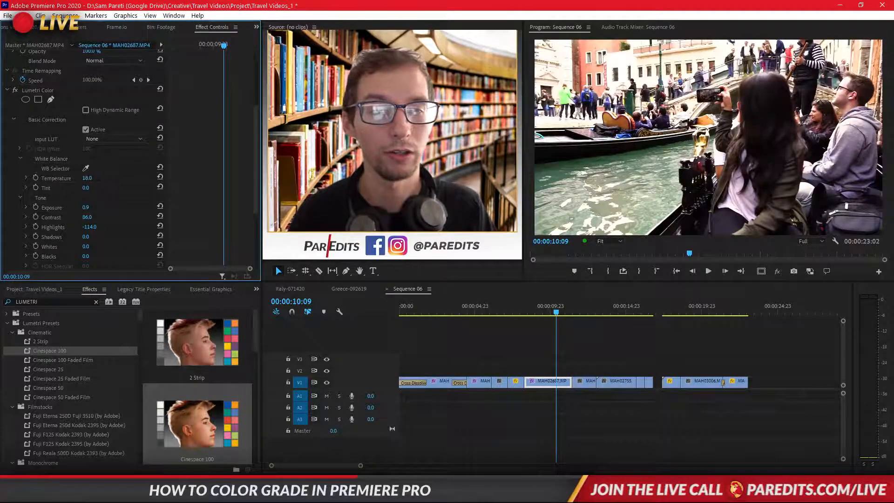
pyautogui.moveTo(87, 179); pyautogui.dragTo(88, 178)
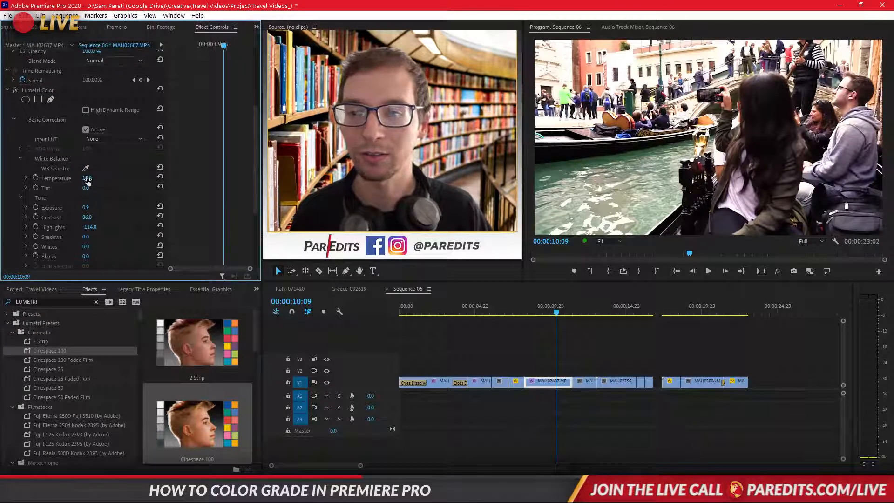
pyautogui.click(158, 178)
pyautogui.moveTo(91, 181); pyautogui.dragTo(73, 181)
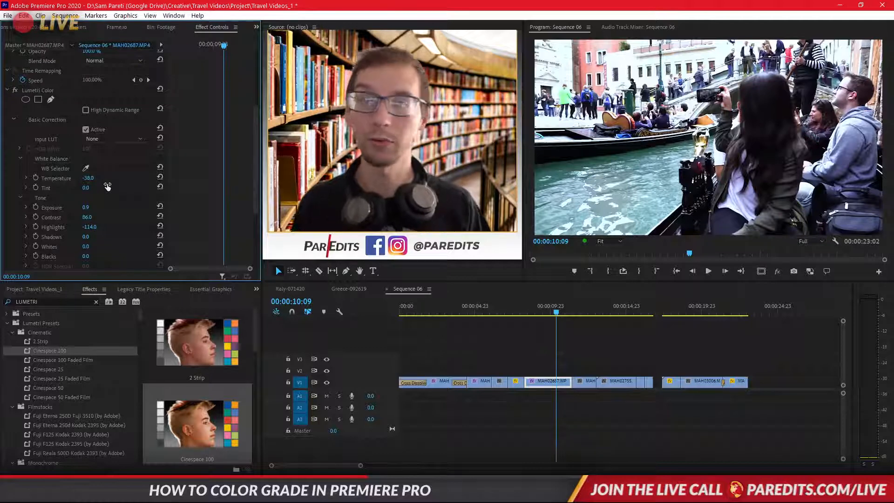
pyautogui.moveTo(88, 179)
pyautogui.mouseDown()
pyautogui.moveTo(121, 179)
pyautogui.moveTo(95, 179)
pyautogui.mouseUp()
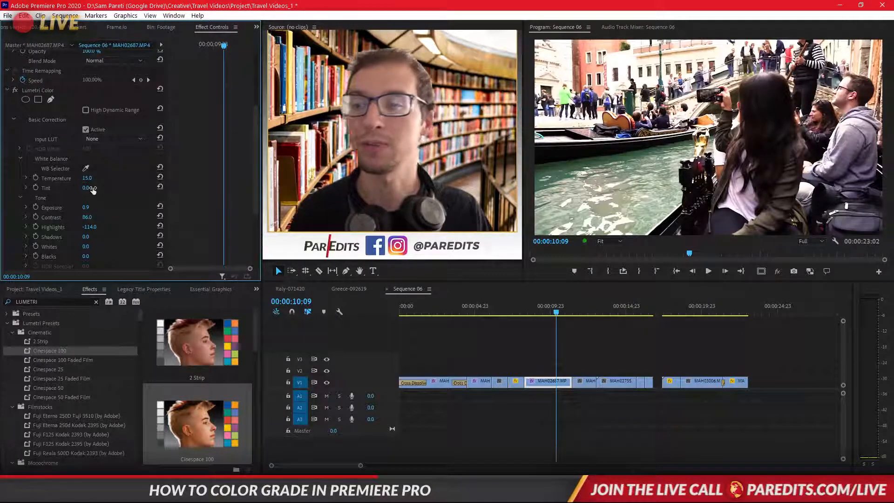
# Try a green Tint of -33 on the gondola passengers clip and reset the Tint.
pyautogui.moveTo(90, 188); pyautogui.dragTo(57, 188)
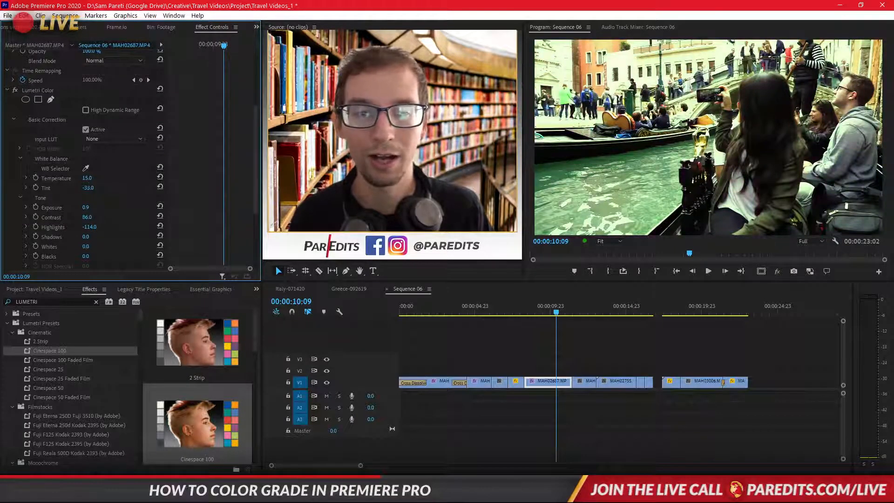
pyautogui.click(160, 186)
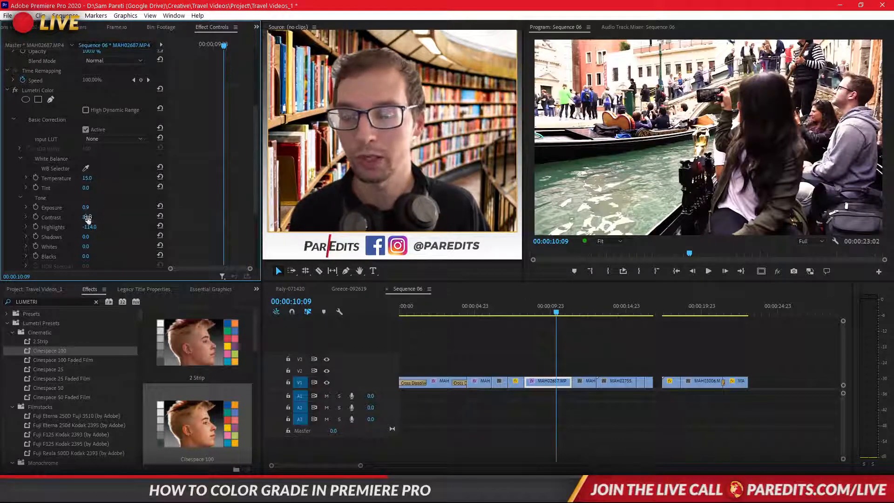
pyautogui.click(177, 194)
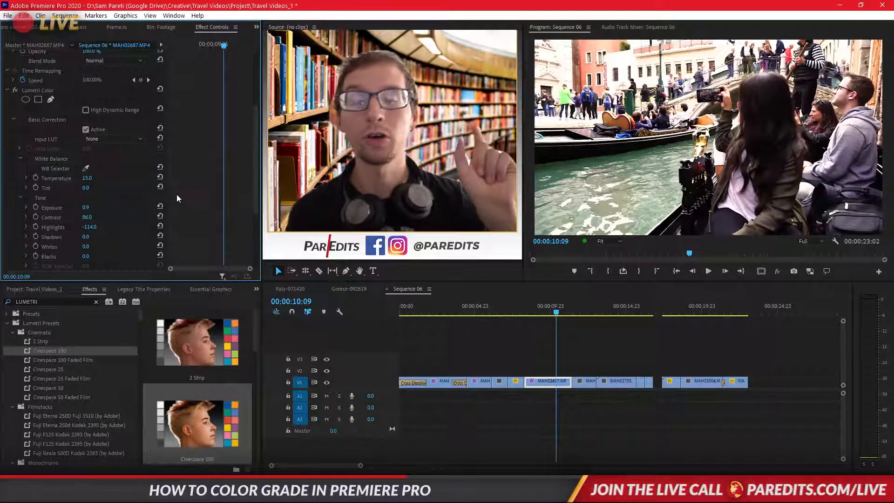
pyautogui.click(177, 194)
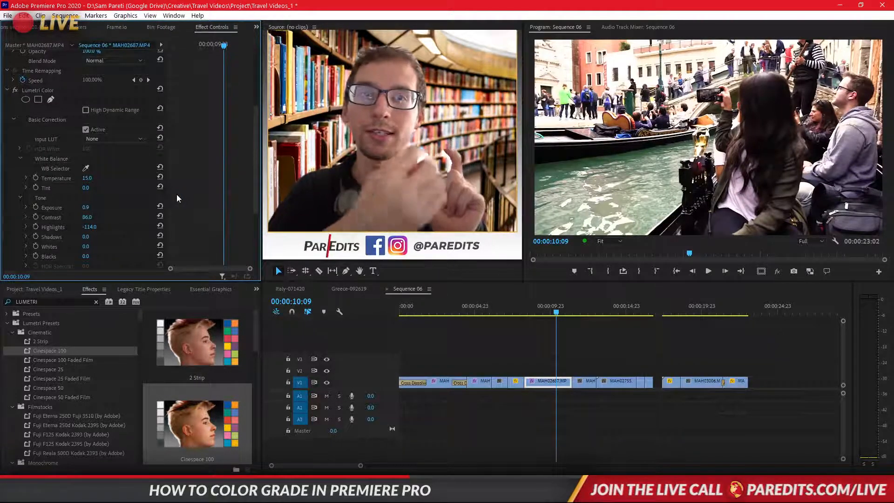
pyautogui.click(177, 194)
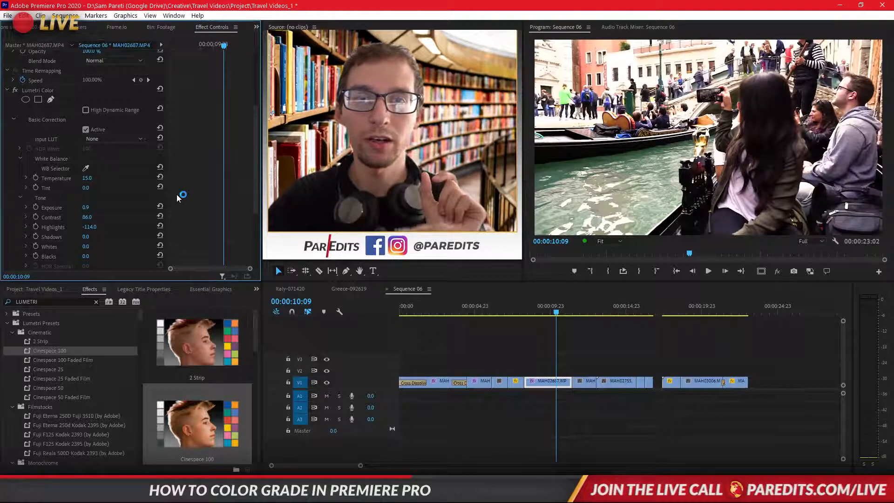
pyautogui.click(134, 209)
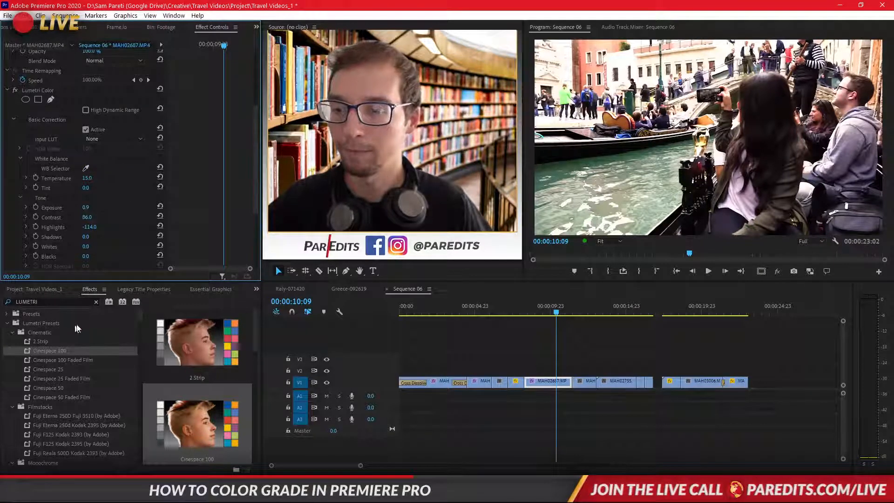
# Search the effects for "ULTRA" and add Ultra Key to the gondola passengers clip, ahead of Lumetri Color.
pyautogui.click(84, 305)
pyautogui.moveTo(74, 302); pyautogui.dragTo(7, 308)
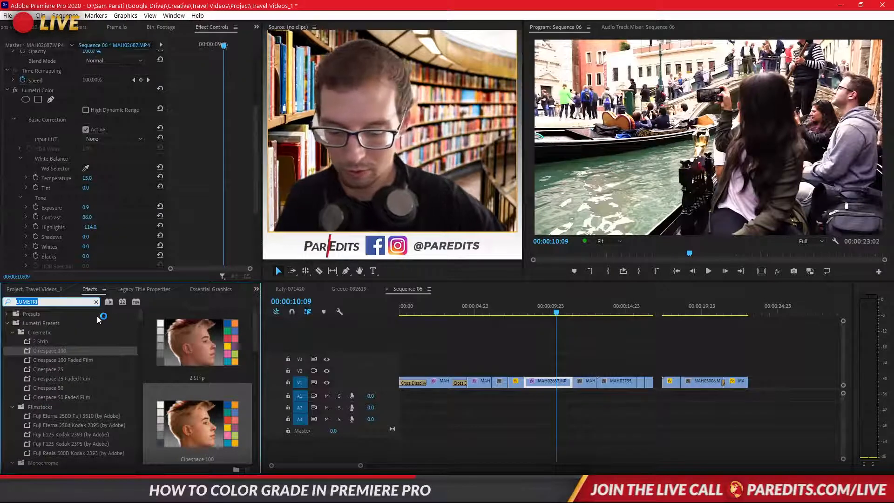
pyautogui.write('ULTR')
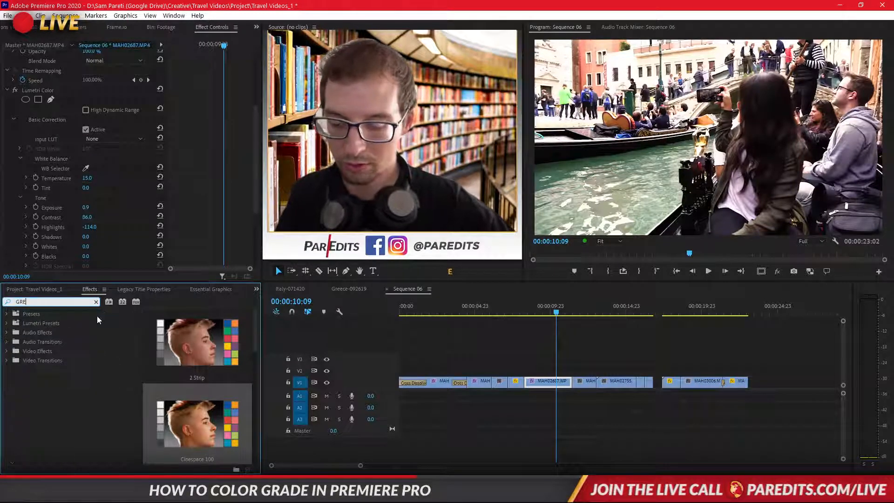
pyautogui.press('BackSpace')
pyautogui.press('BackSpace')
pyautogui.press('BackSpace')
pyautogui.press('BackSpace')
pyautogui.write('ULTRA')
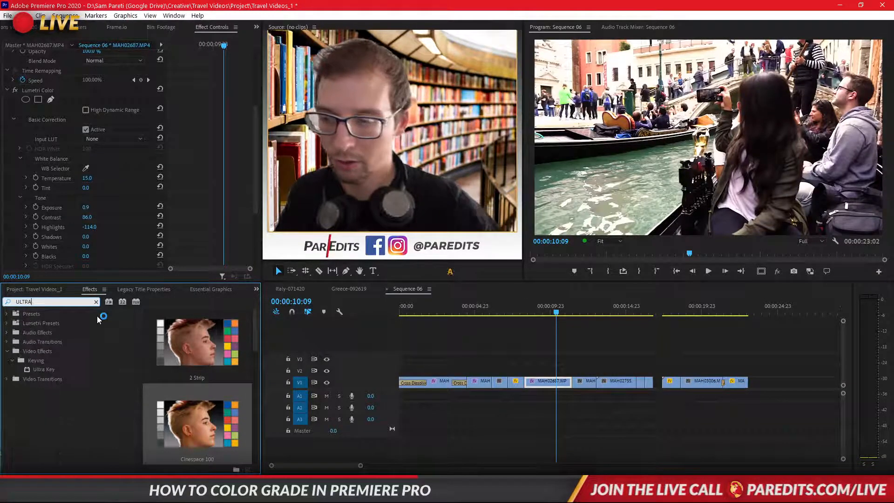
pyautogui.press('capslock')
pyautogui.moveTo(80, 161); pyautogui.dragTo(67, 83)
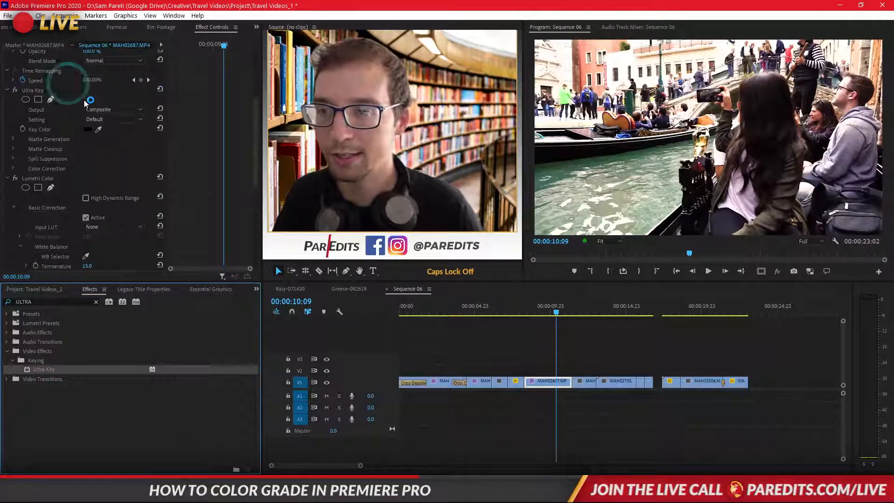
# Sample the reddish building facade as Ultra Key's key color and check the sampled color's hex code, leaving the color unchanged.
pyautogui.click(99, 130)
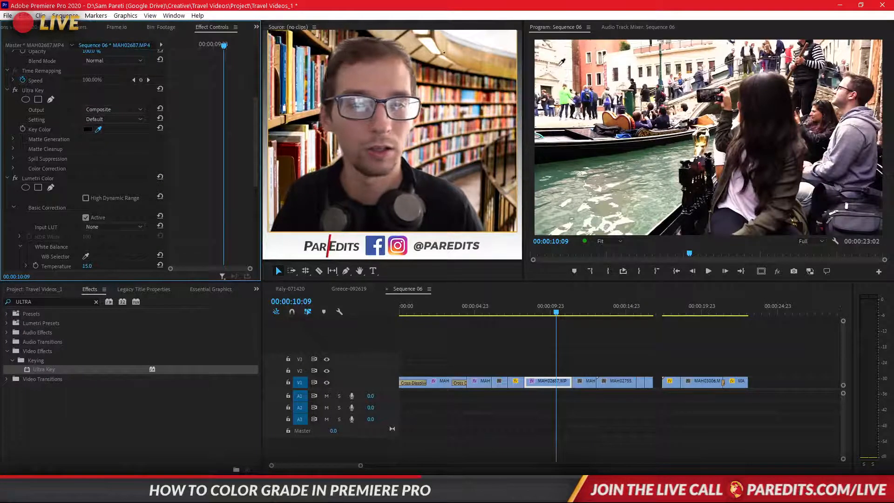
pyautogui.click(594, 52)
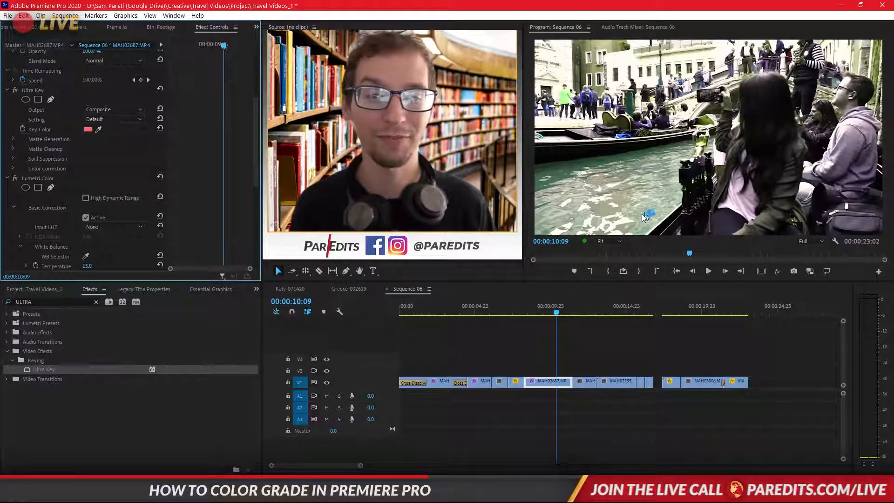
pyautogui.click(89, 130)
pyautogui.click(178, 150)
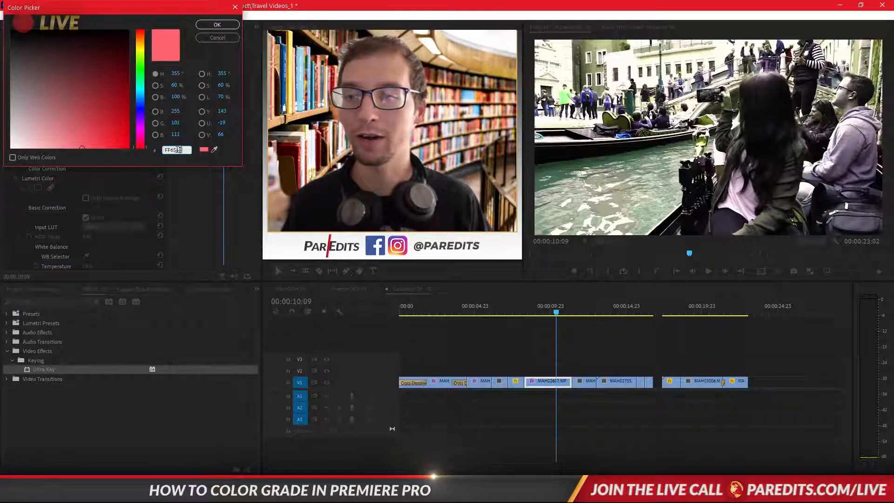
pyautogui.doubleClick(179, 149)
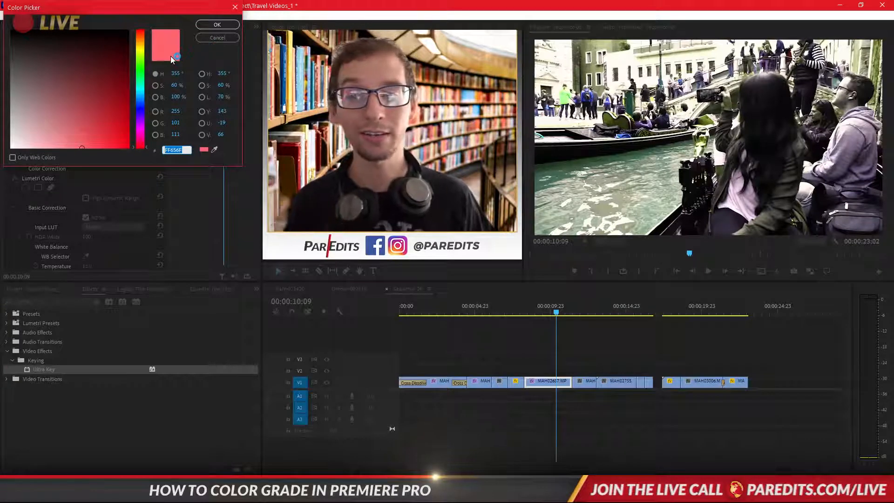
pyautogui.click(225, 40)
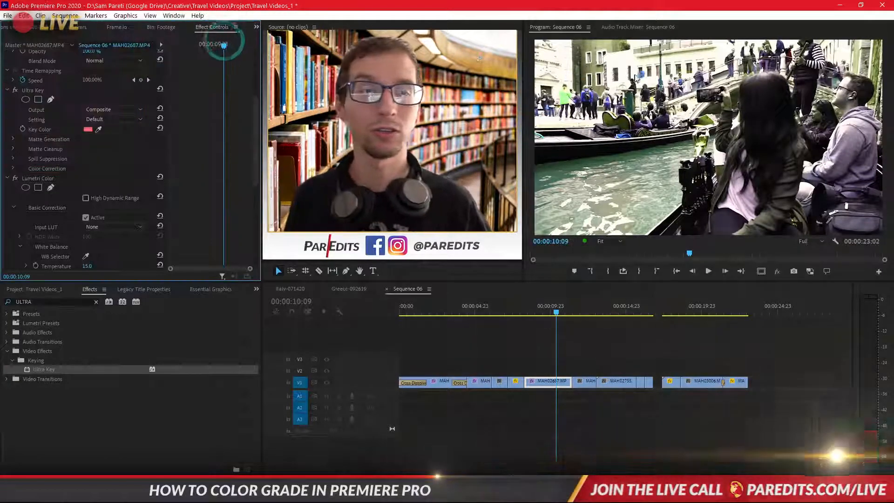
# Remove the Ultra Key effect from the gondola passengers clip.
pyautogui.click(39, 90)
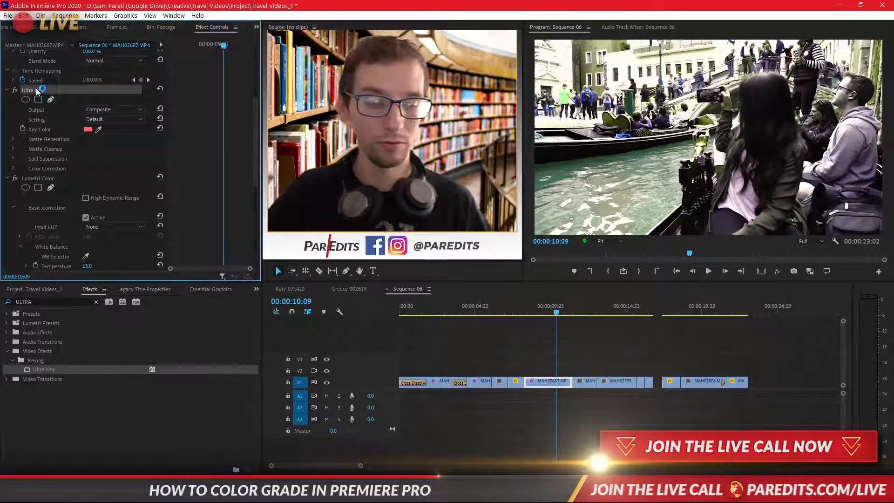
pyautogui.press('Delete')
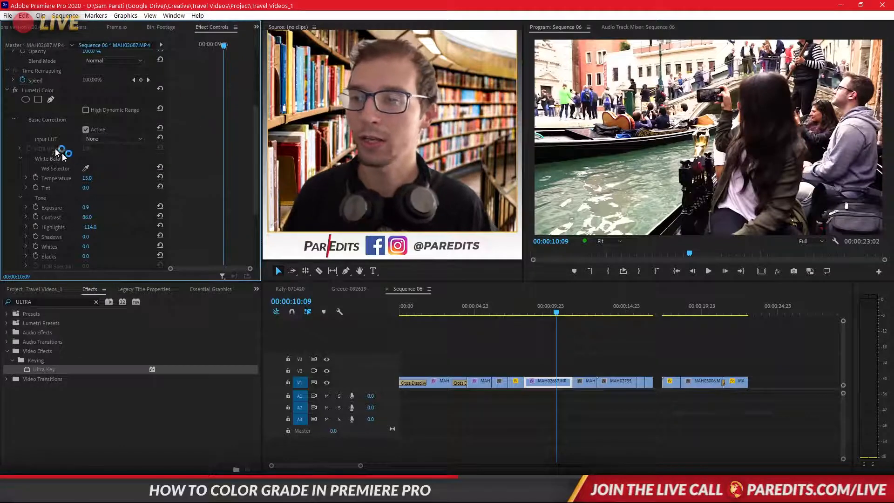
# Browse the Input LUT presets in Lumetri's Basic Correction and compare the gondola passengers clip with Lumetri Color off and on.
pyautogui.click(95, 139)
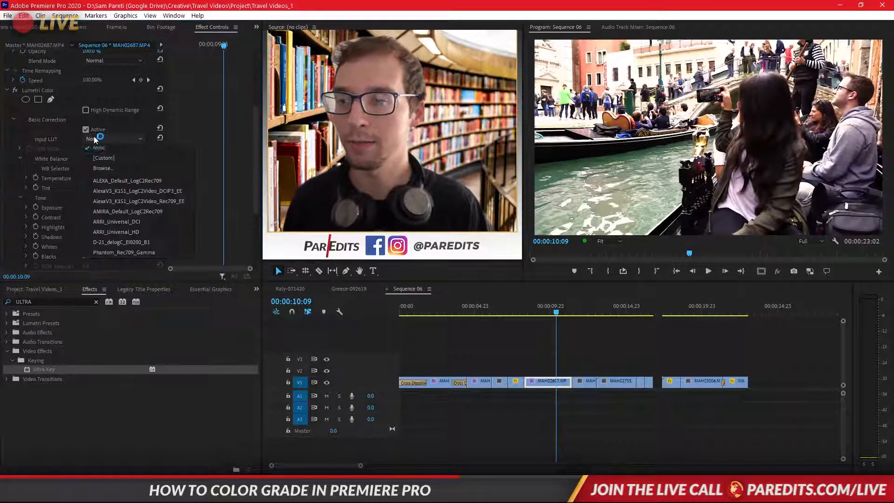
pyautogui.click(133, 214)
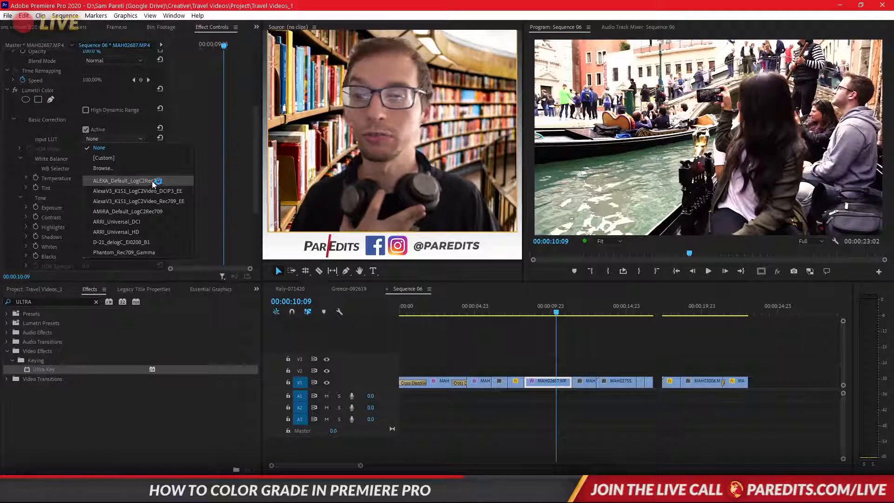
pyautogui.click(194, 141)
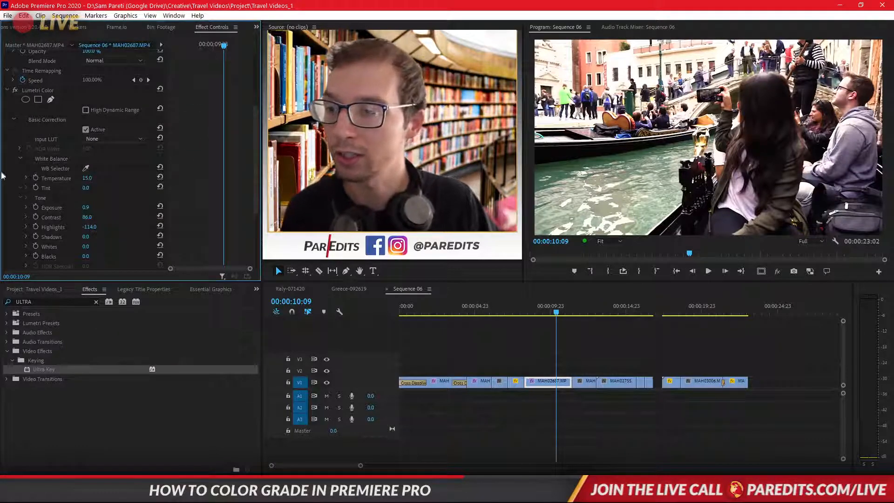
pyautogui.scroll(-2, 16, 208)
pyautogui.scroll(-2, 14, 207)
pyautogui.click(13, 222)
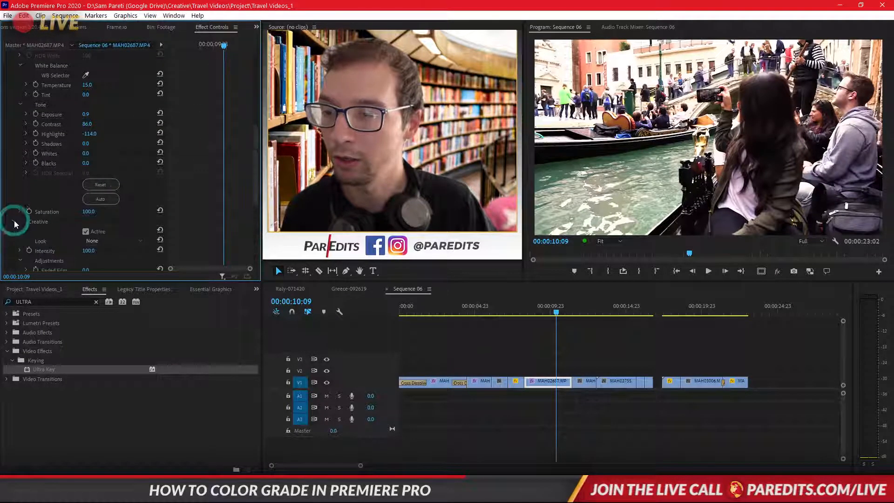
pyautogui.scroll(4, 10, 198)
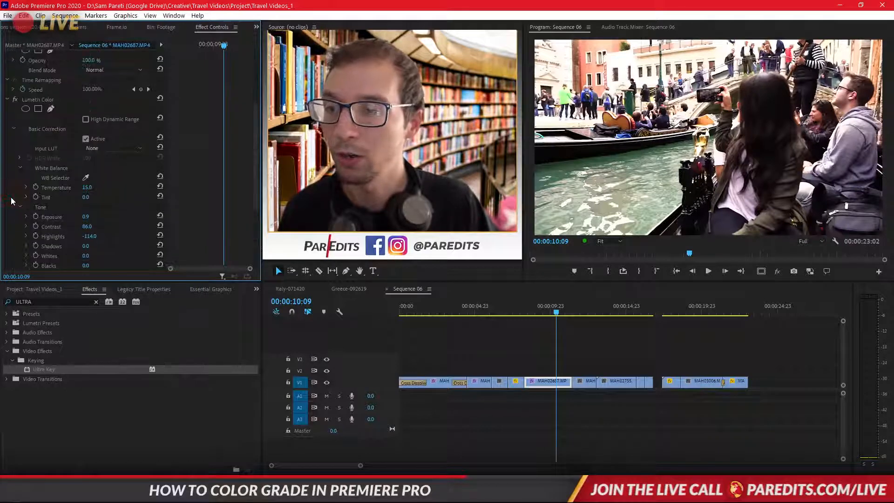
pyautogui.scroll(1, 11, 197)
pyautogui.click(98, 157)
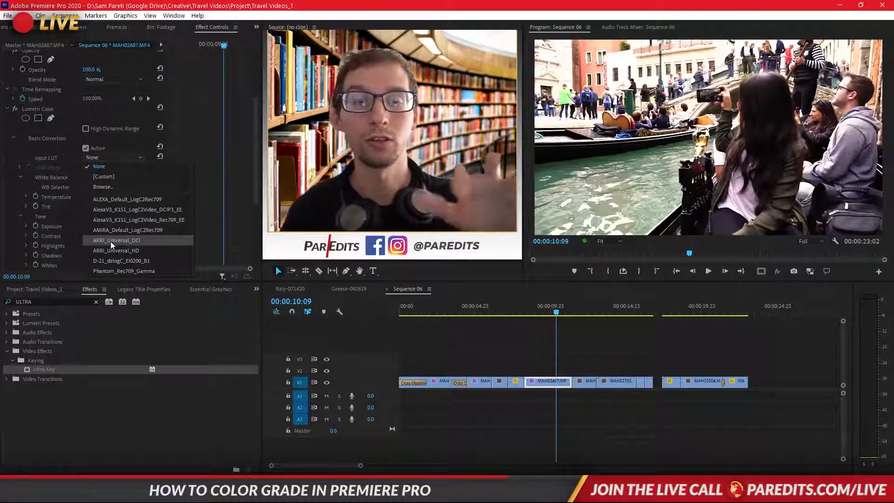
pyautogui.click(15, 110)
pyautogui.click(15, 109)
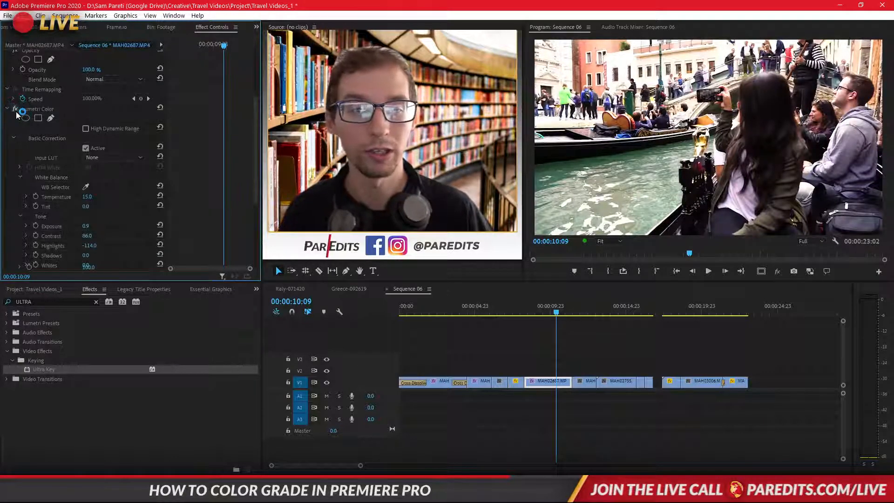
# Try the Input LUTs AlexaV3_K1S1_LogC2Video_Rec709_EE, AMIRA_Default_LogC2Rec709, ARRI_Universal_DCI and ARRI_Universal_HD on the gondola passengers clip.
pyautogui.click(105, 157)
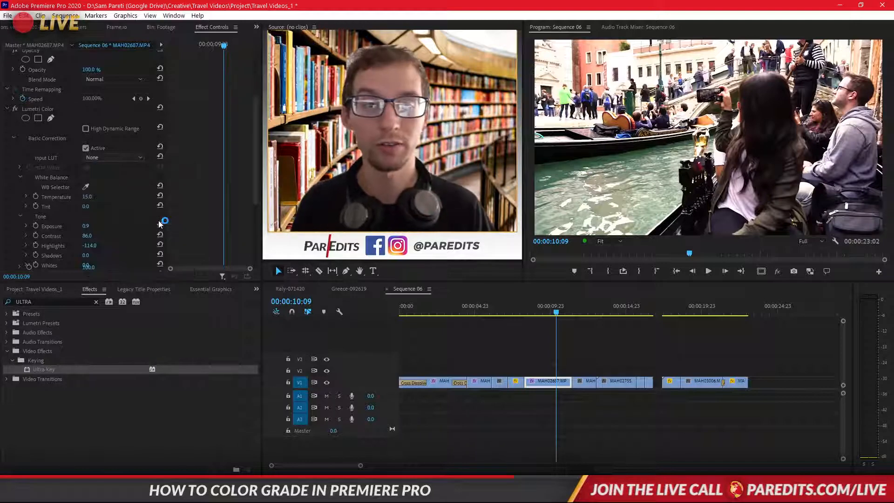
pyautogui.click(129, 157)
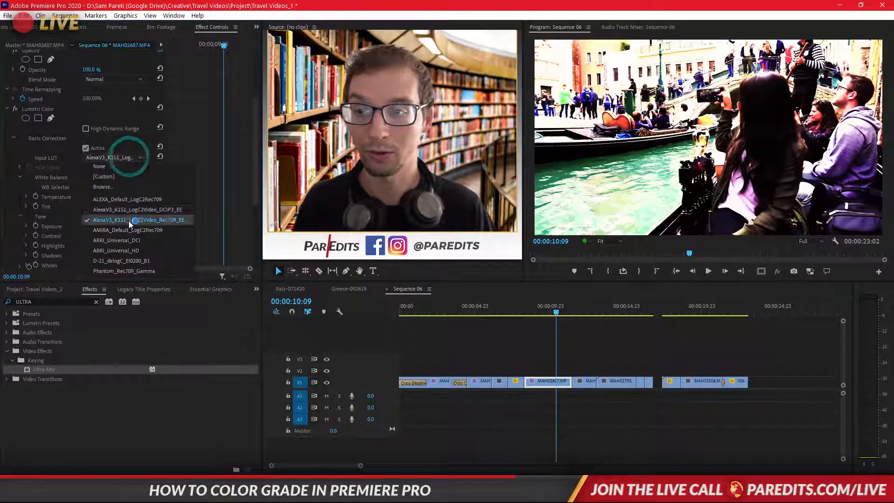
pyautogui.click(129, 231)
pyautogui.click(116, 156)
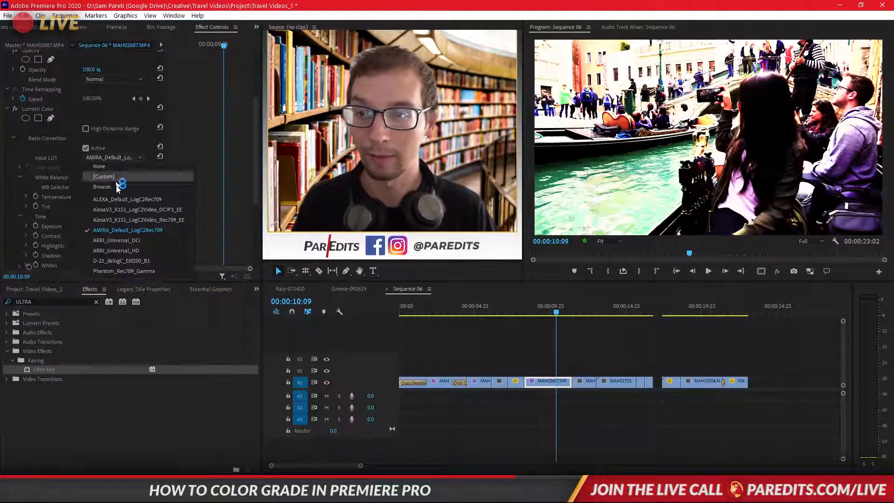
pyautogui.click(122, 240)
pyautogui.click(113, 157)
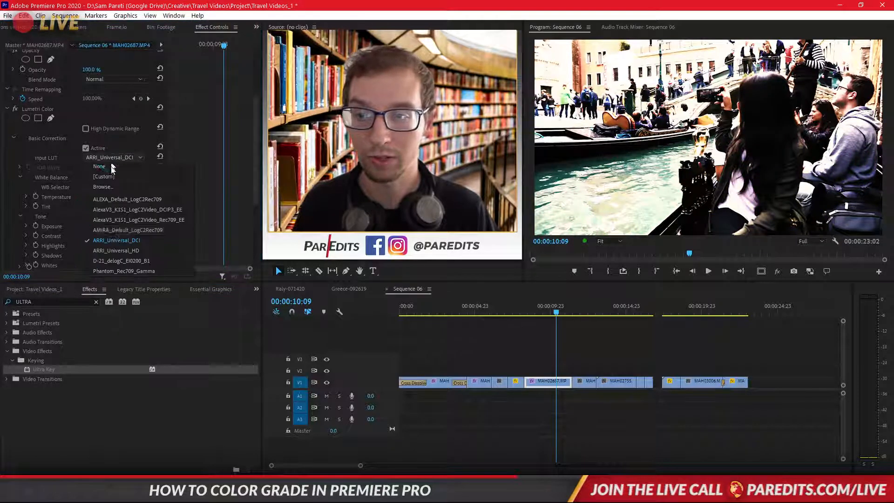
pyautogui.click(116, 249)
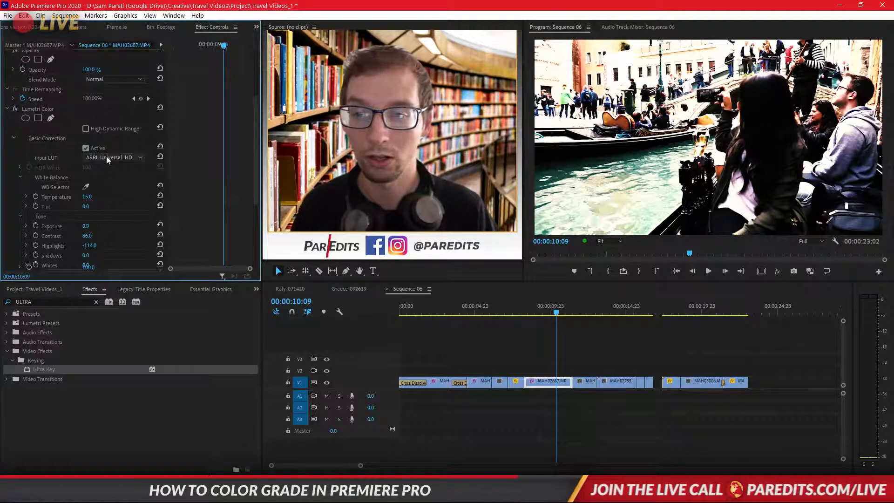
# Try D-21_delogC_EI0200_B1, Phantom_Rec709_Gamma and ALEXA_Default_LogC2Rec709 as the Input LUT, and set it back to None.
pyautogui.click(107, 157)
pyautogui.click(119, 259)
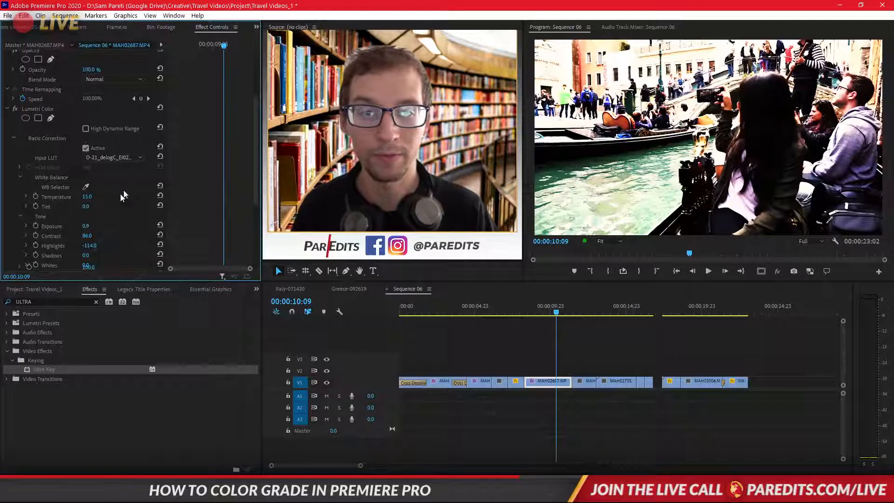
pyautogui.click(115, 157)
pyautogui.click(133, 273)
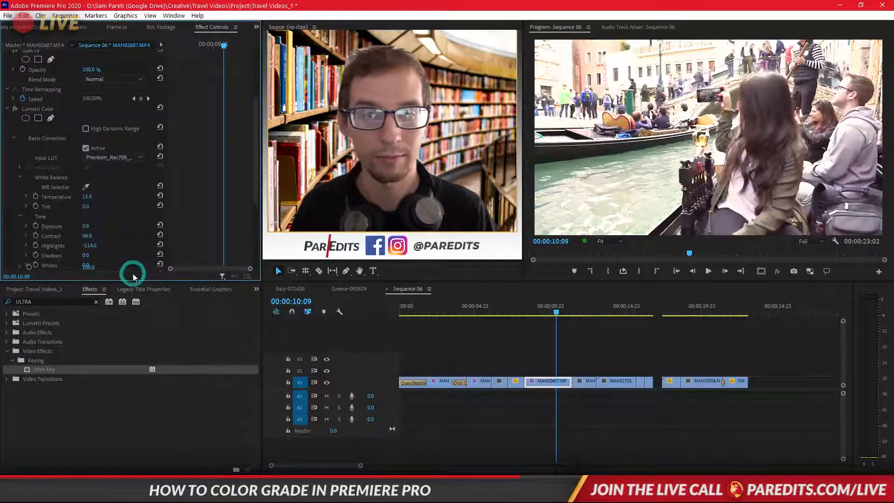
pyautogui.click(122, 158)
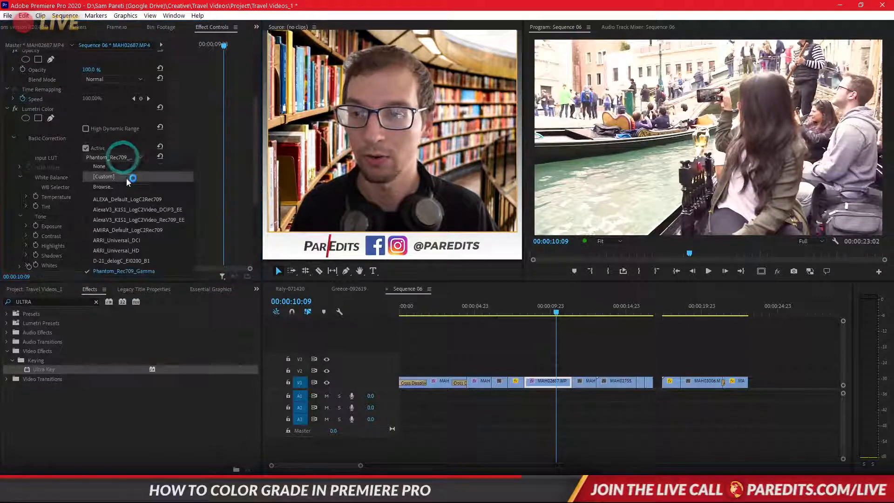
pyautogui.click(125, 199)
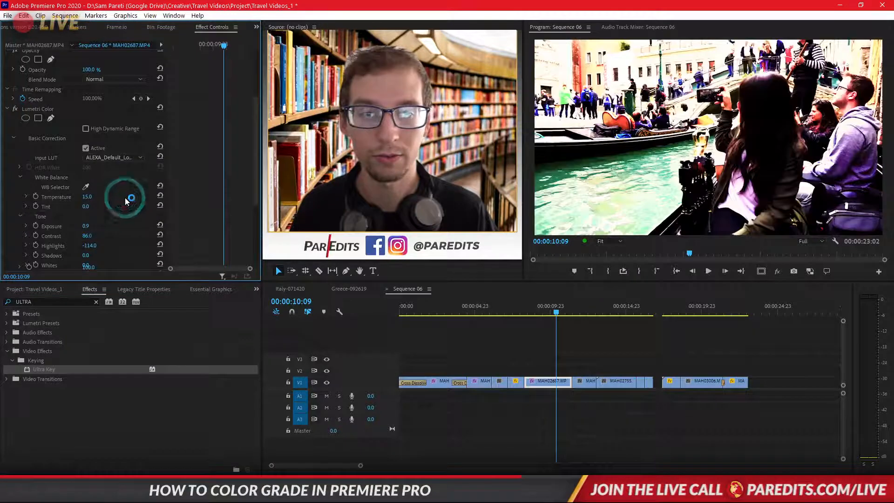
pyautogui.click(101, 159)
pyautogui.click(102, 166)
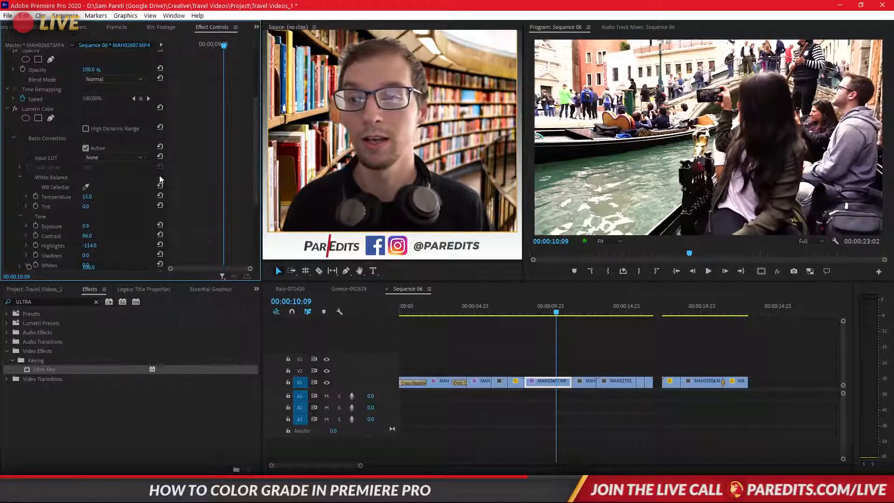
# Expand Lumetri's Creative section and examine its Look presets, adjustments and tint wheels.
pyautogui.scroll(-5, 180, 160)
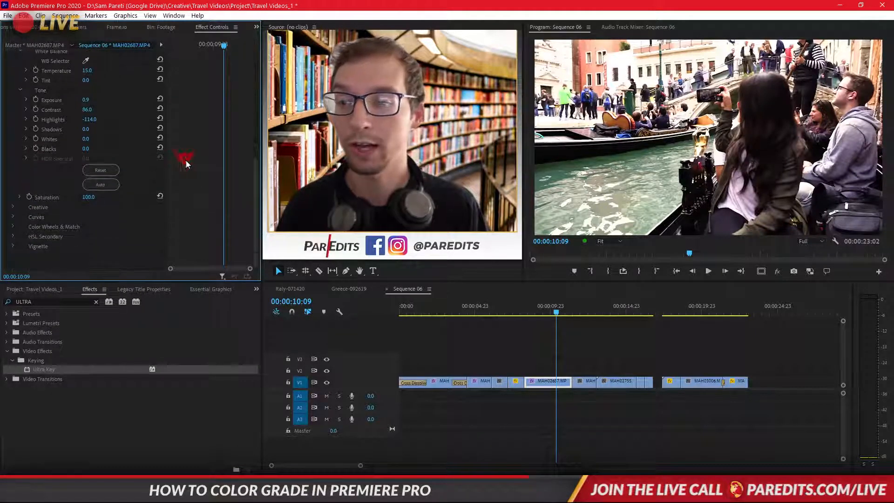
pyautogui.click(14, 207)
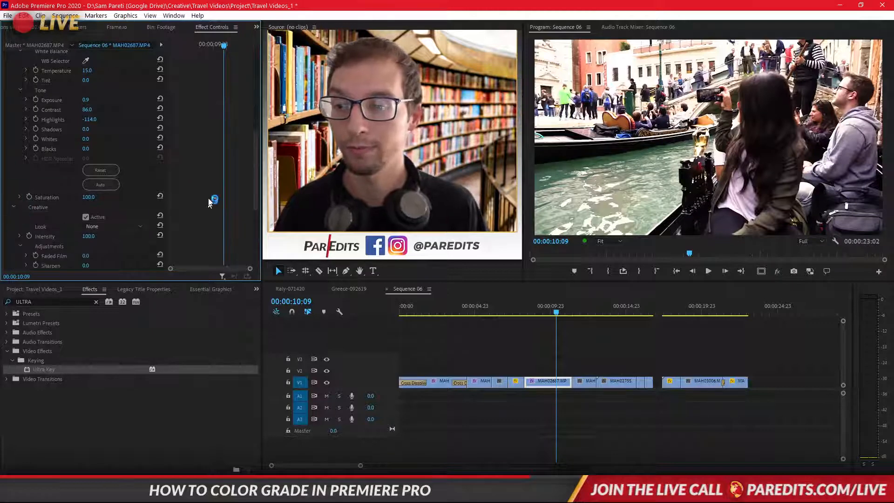
pyautogui.scroll(-3, 210, 196)
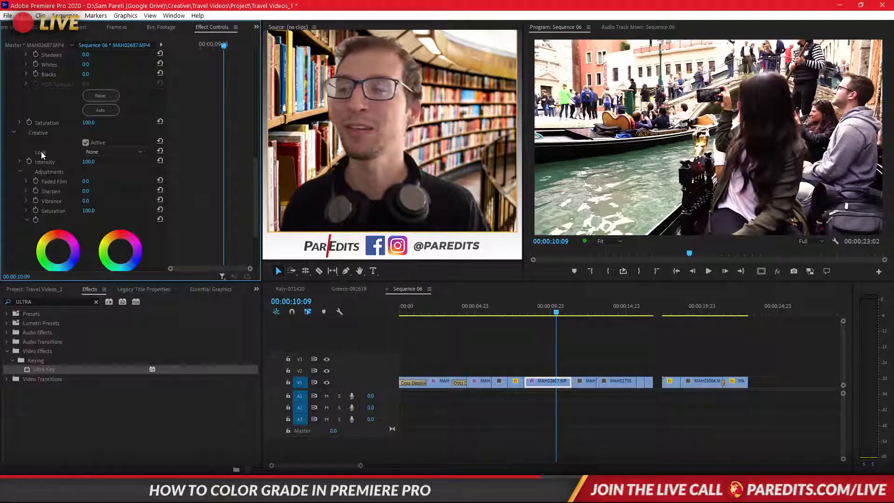
pyautogui.click(98, 152)
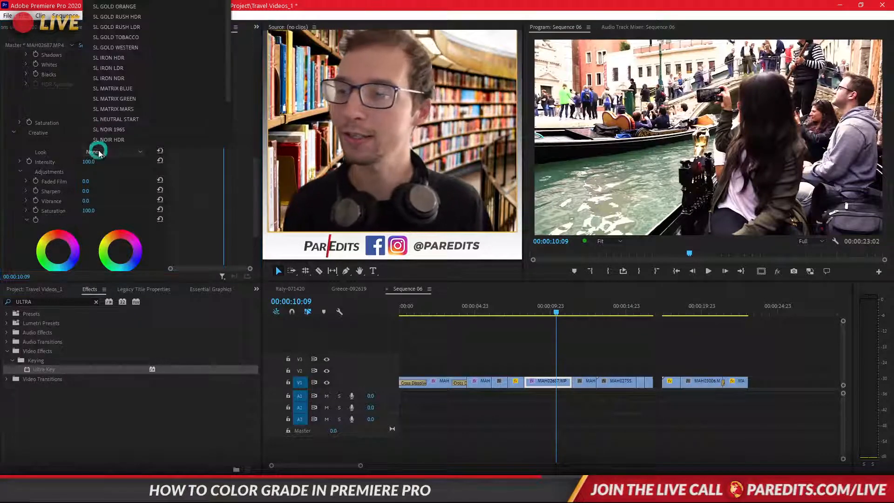
pyautogui.click(187, 167)
pyautogui.scroll(2, 133, 254)
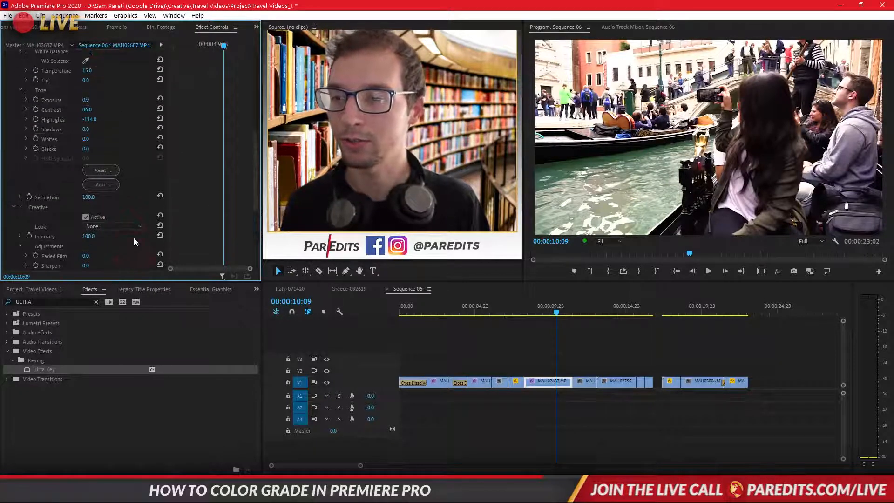
pyautogui.click(134, 228)
pyautogui.click(135, 227)
pyautogui.scroll(-6, 187, 215)
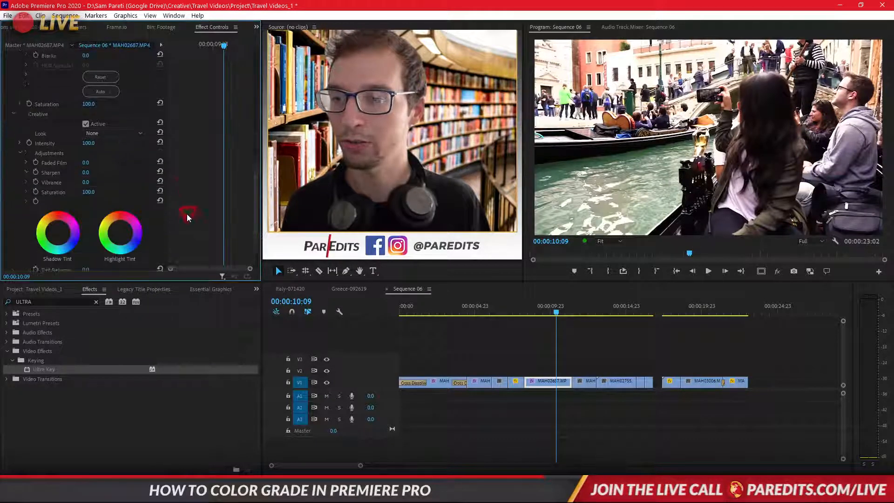
pyautogui.click(135, 87)
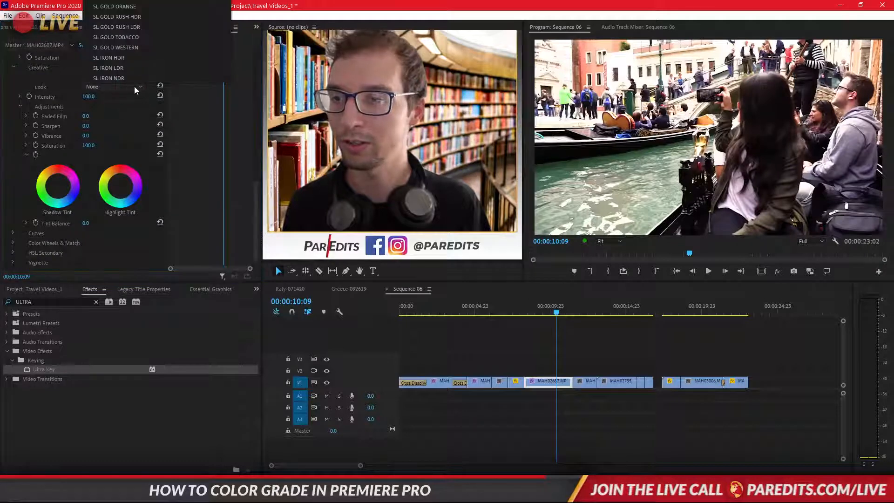
pyautogui.click(135, 87)
pyautogui.scroll(7, 192, 158)
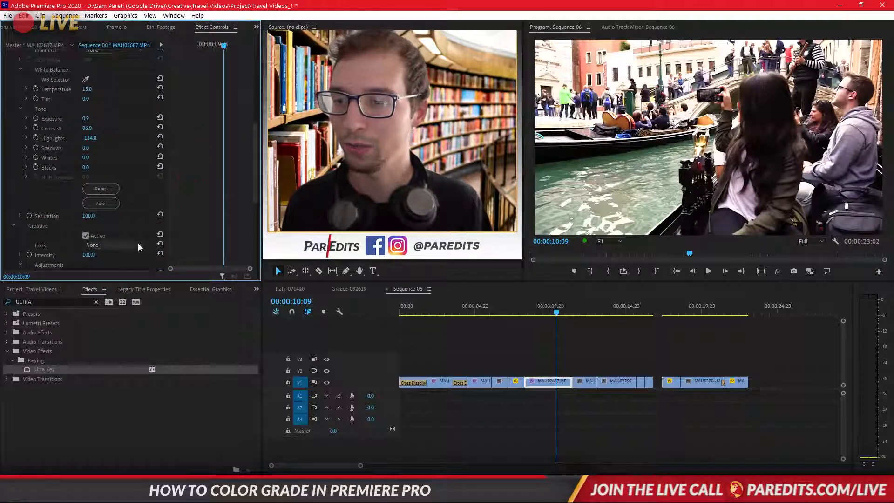
# Browse Lumetri's creative Look presets and try SL BLUE ICE and SL IRON HDR on the gondola passengers clip.
pyautogui.click(138, 244)
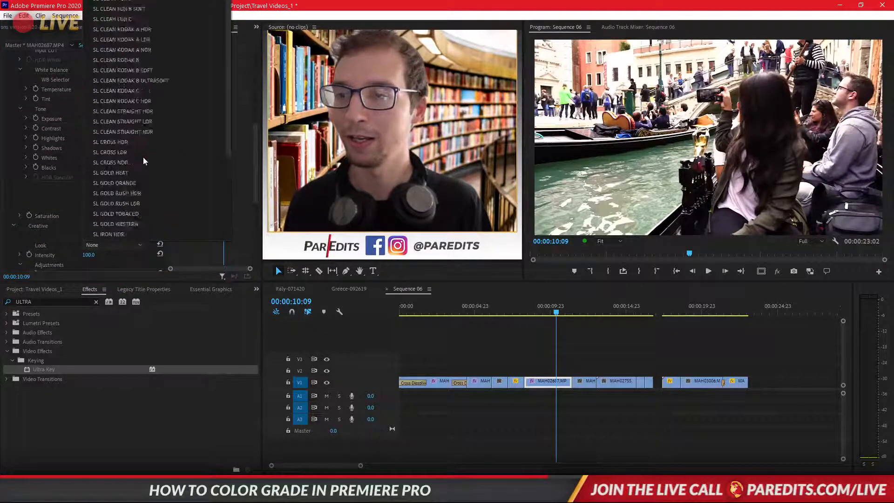
pyautogui.scroll(4, 143, 161)
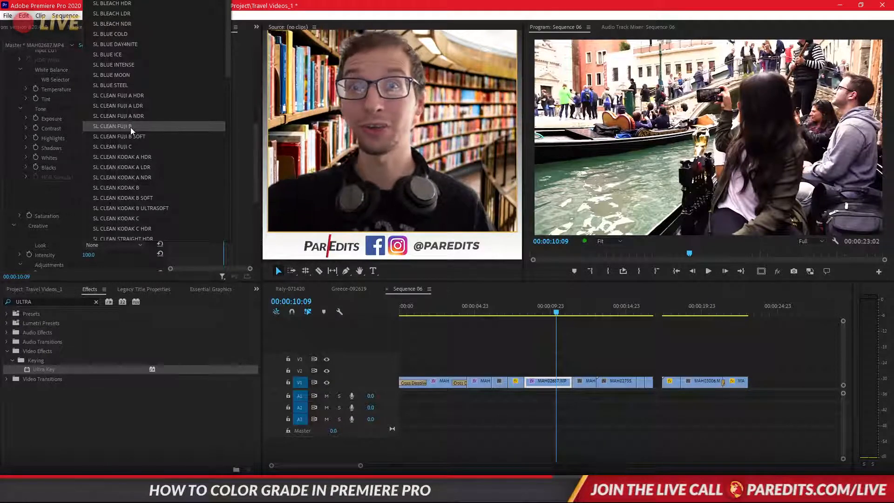
pyautogui.scroll(-7, 130, 127)
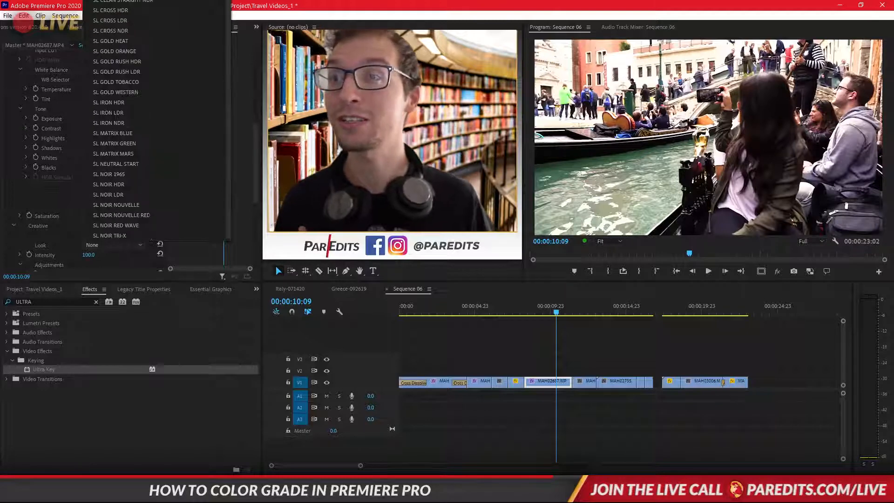
pyautogui.scroll(6, 145, 177)
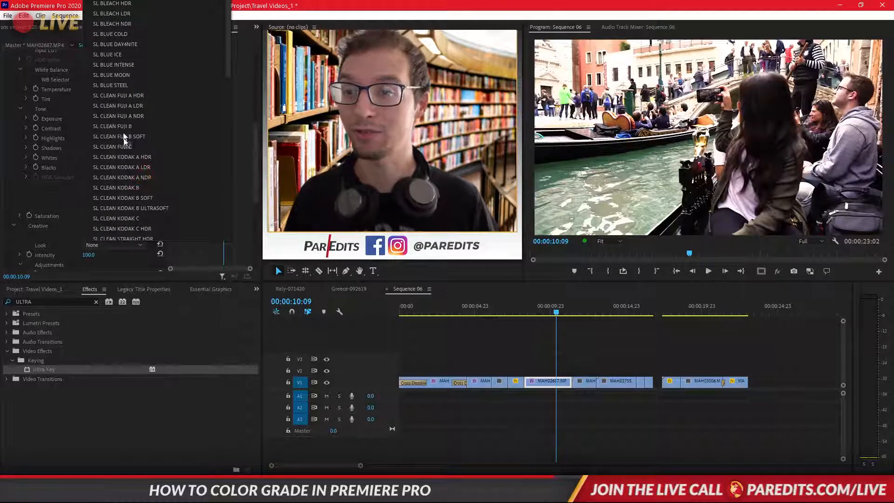
pyautogui.click(118, 57)
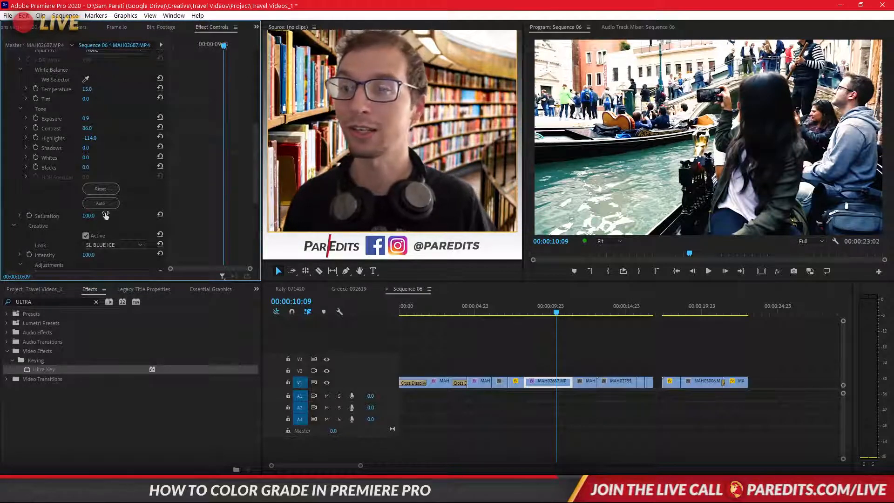
pyautogui.click(111, 242)
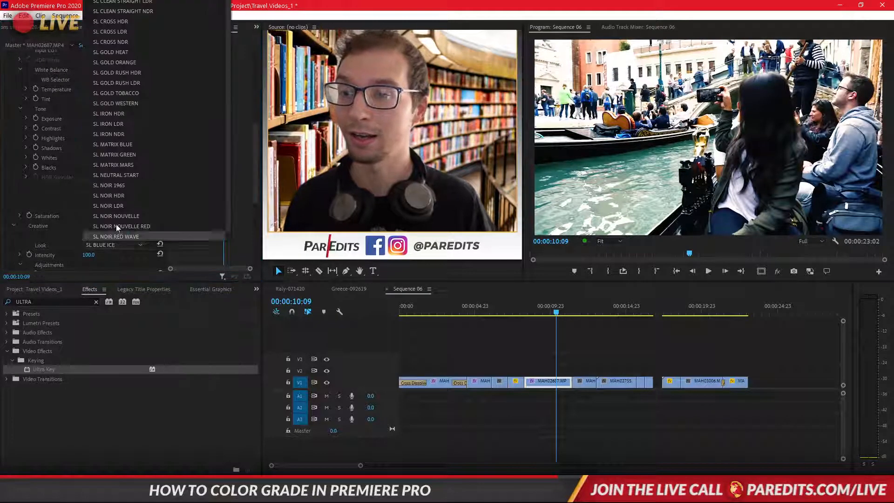
pyautogui.click(113, 114)
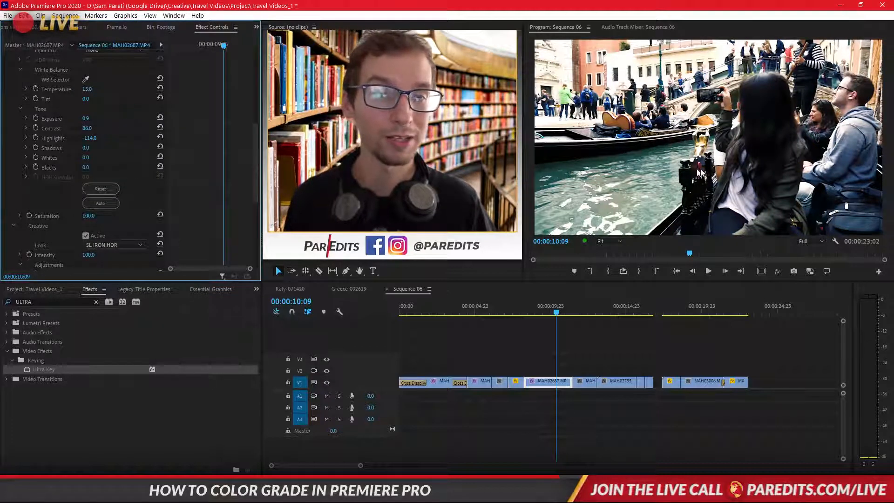
# Try the creative Looks SL NOIR NOUVELLE and SL MATRIX GREEN on the gondola passengers clip.
pyautogui.click(114, 245)
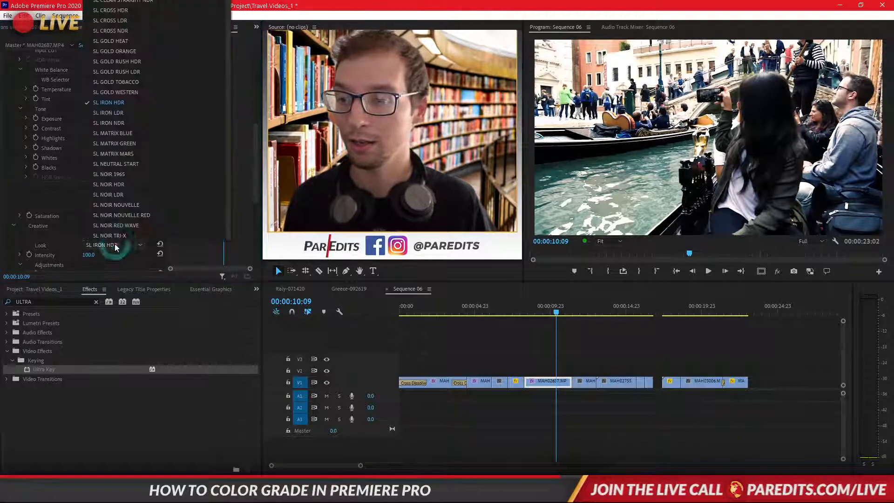
pyautogui.click(127, 206)
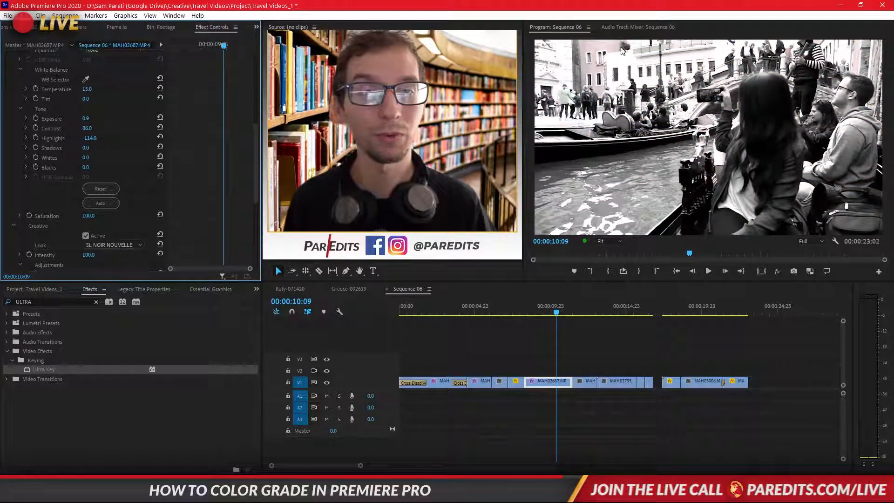
pyautogui.click(125, 244)
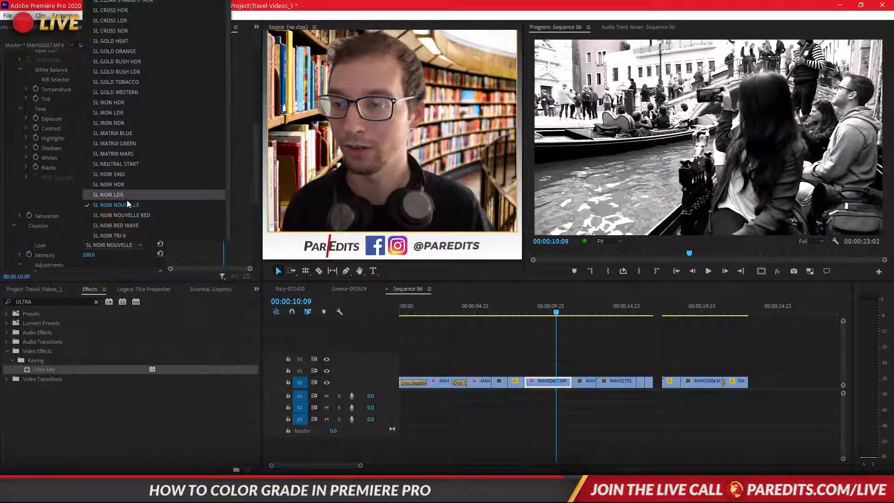
pyautogui.click(125, 144)
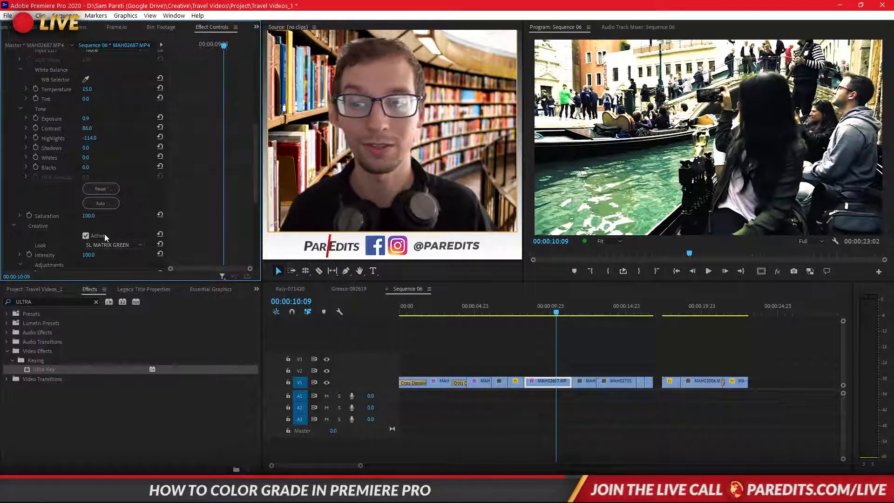
# Try the SL BIG HDR Look and compare the clip with the Creative section inactive and active.
pyautogui.click(112, 245)
pyautogui.scroll(5, 121, 140)
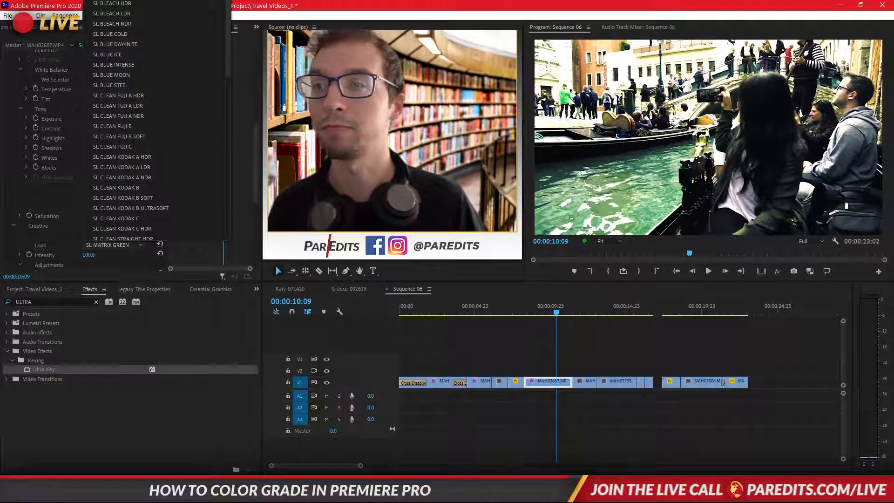
pyautogui.click(112, 0)
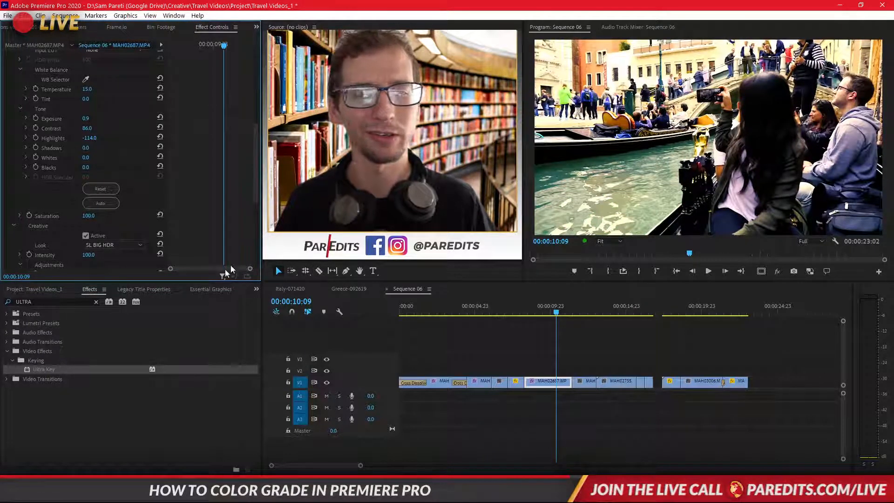
pyautogui.click(86, 235)
pyautogui.click(86, 235)
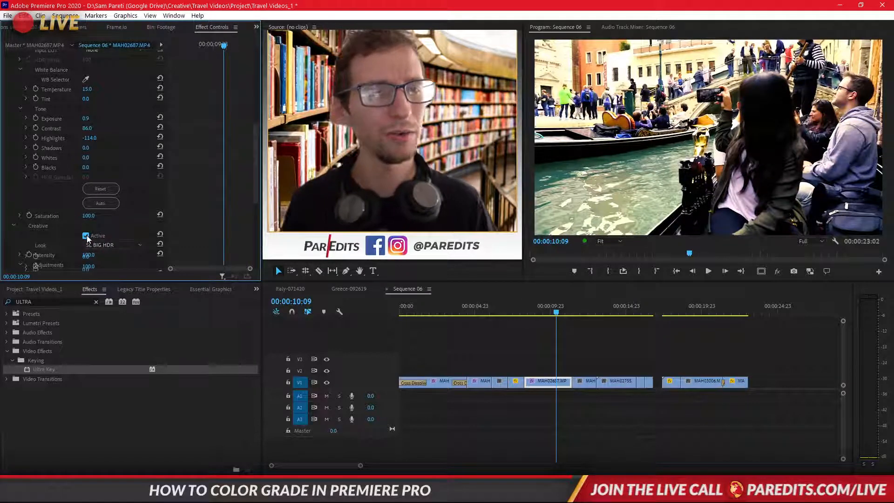
pyautogui.click(85, 236)
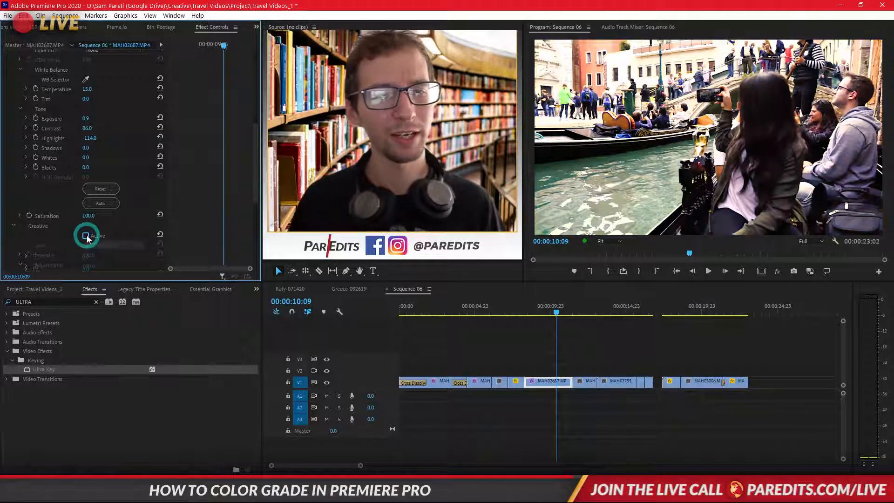
pyautogui.click(85, 236)
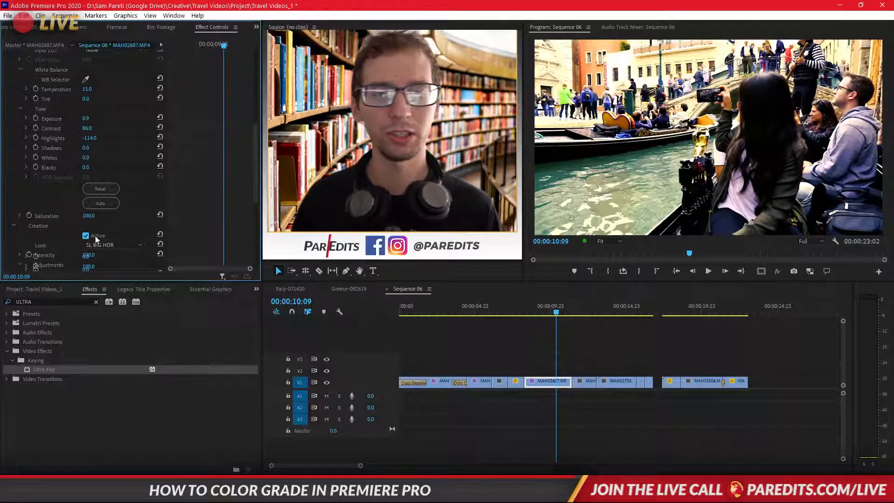
# Try the Looks SL BIG MINUS BLUE, SL BLEACH HDR, CineSpace2383 and Kodak 5205 Fuji 35 on the gondola passengers clip.
pyautogui.click(101, 243)
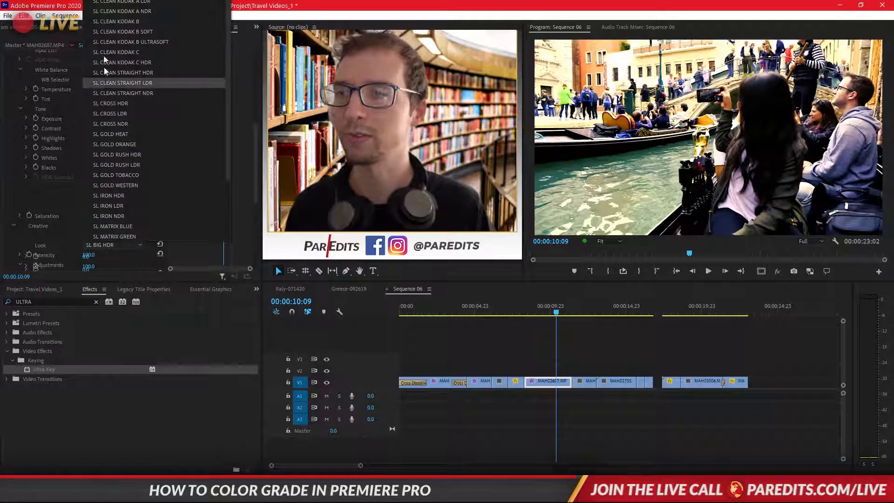
pyautogui.click(115, 1)
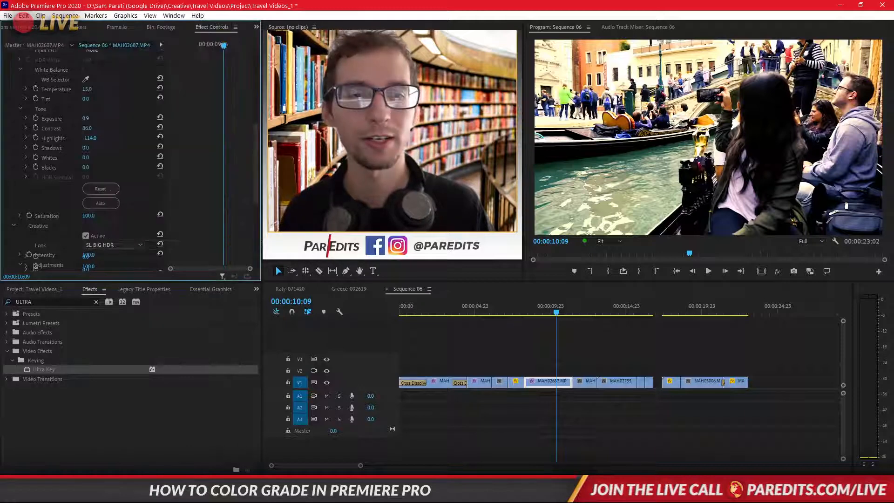
pyautogui.click(125, 243)
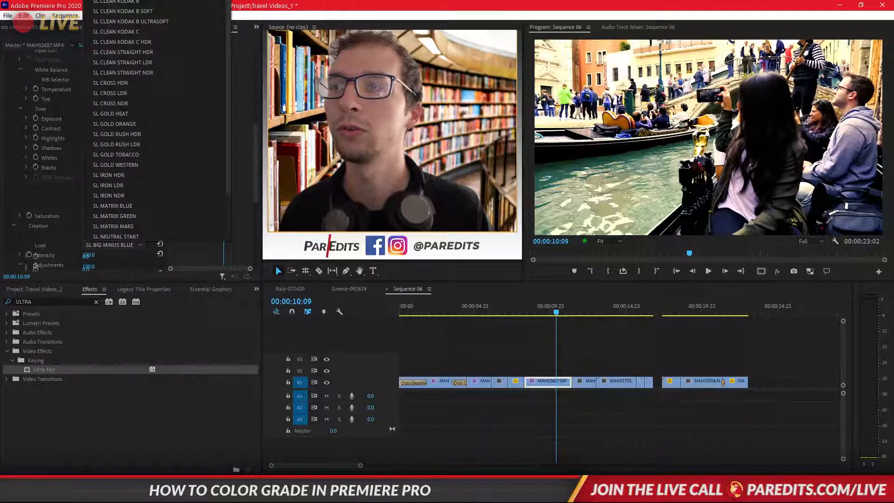
pyautogui.click(115, 1)
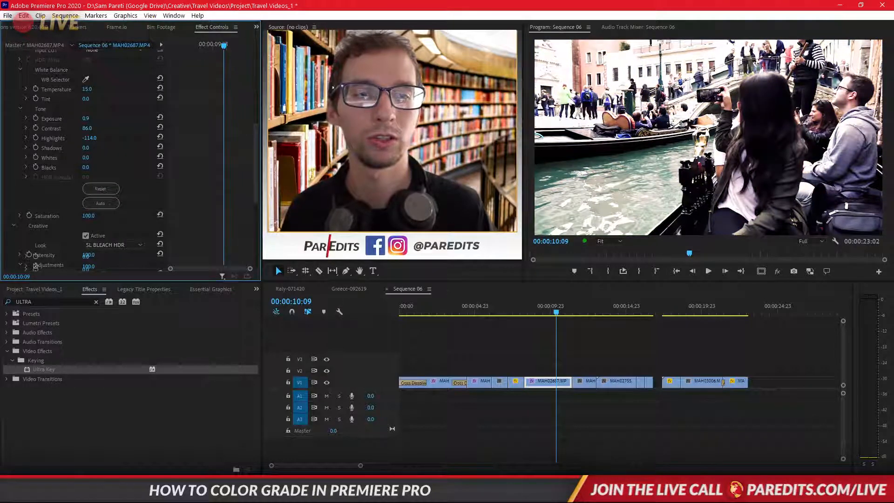
pyautogui.click(107, 245)
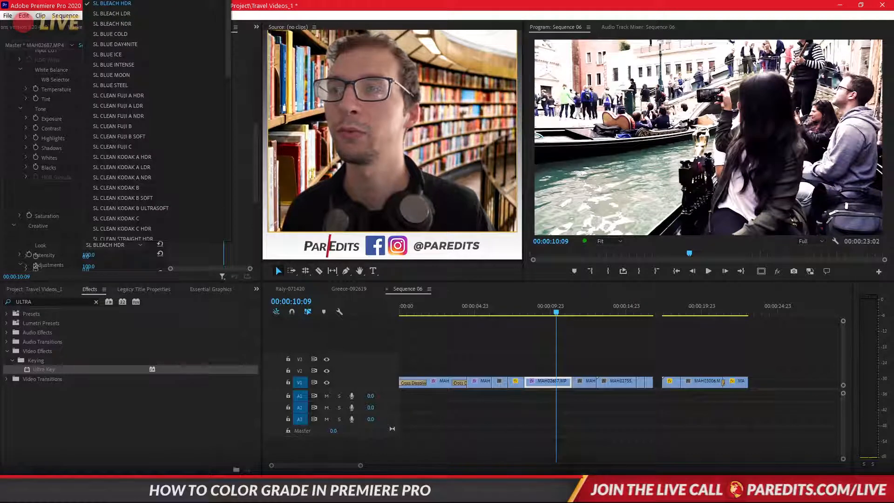
pyautogui.click(115, 1)
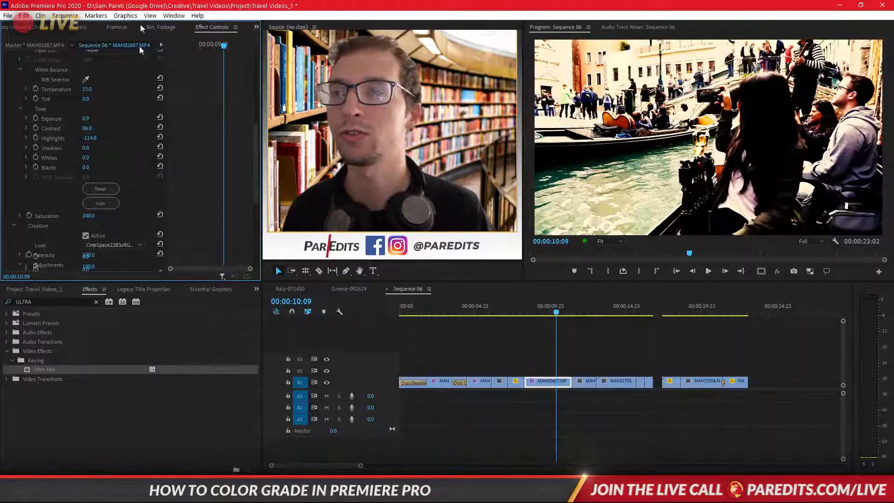
pyautogui.click(106, 246)
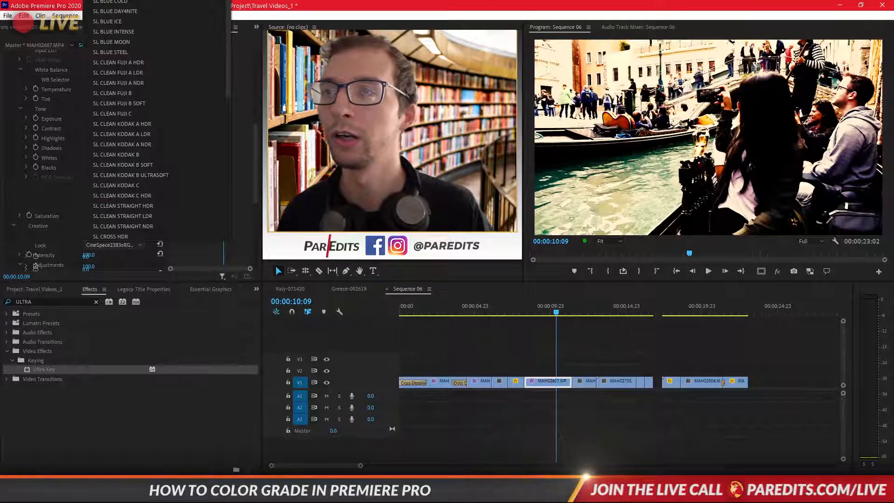
pyautogui.click(115, 1)
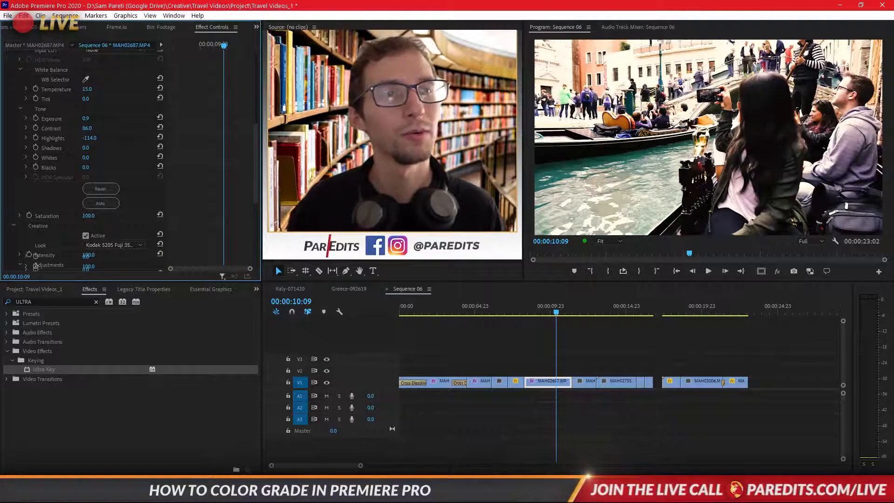
# Browse the Look presets again and set the gondola passengers clip's creative Look to SL BIG HDR.
pyautogui.click(127, 247)
pyautogui.scroll(3, 161, 84)
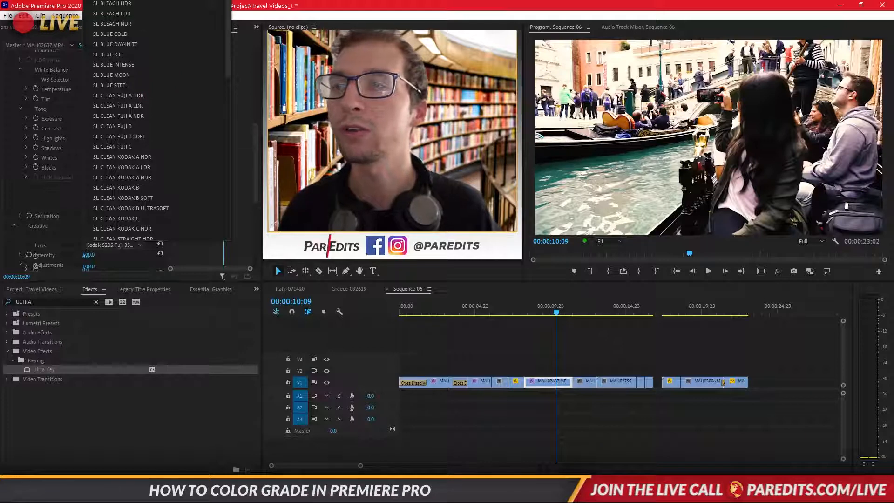
pyautogui.scroll(-8, 161, 121)
pyautogui.scroll(4, 161, 121)
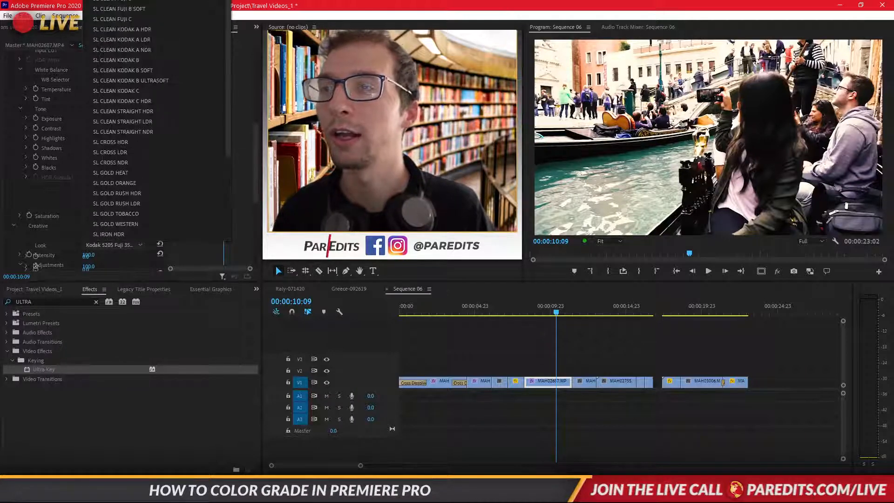
pyautogui.click(140, 142)
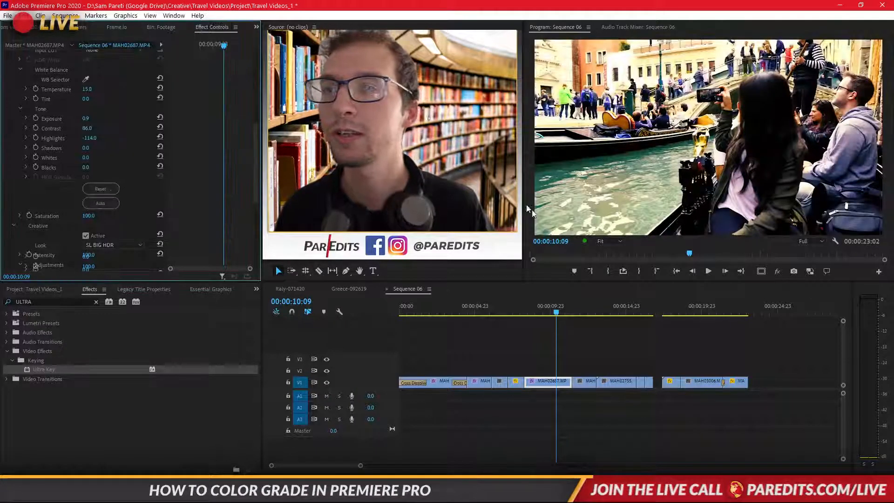
# Reselect the gondola passengers clip and examine the adjustments and tint wheels in Lumetri's Creative section.
pyautogui.click(681, 358)
pyautogui.click(559, 387)
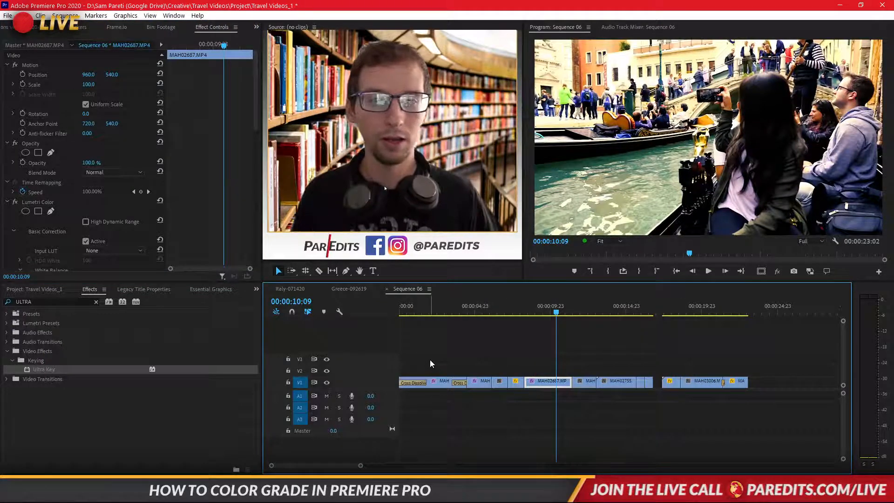
pyautogui.scroll(-1, 231, 224)
pyautogui.scroll(-15, 230, 223)
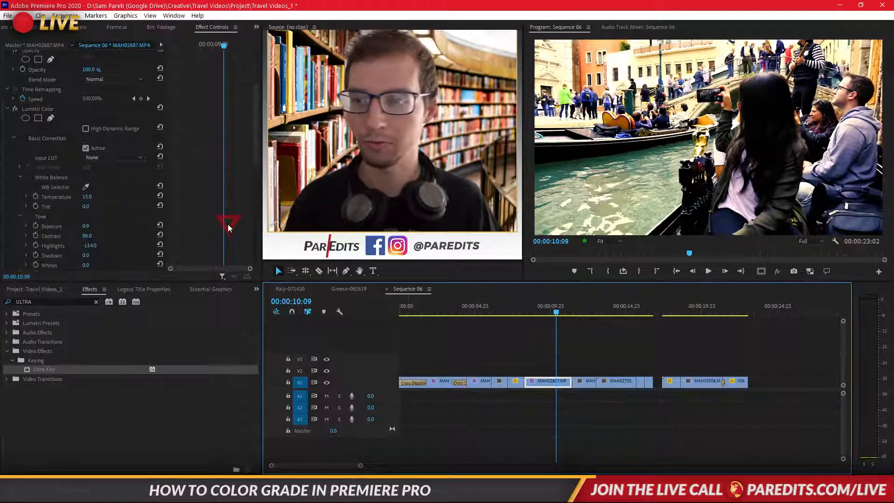
pyautogui.scroll(-5, 222, 227)
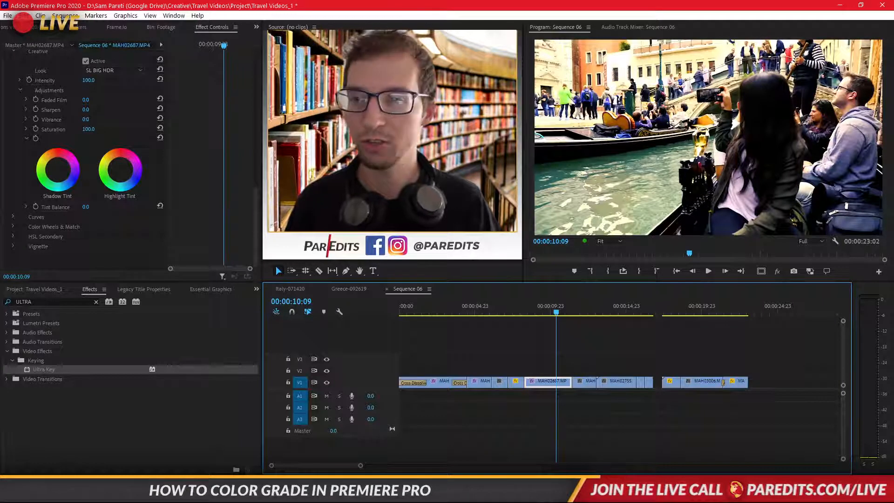
pyautogui.click(130, 152)
pyautogui.click(86, 119)
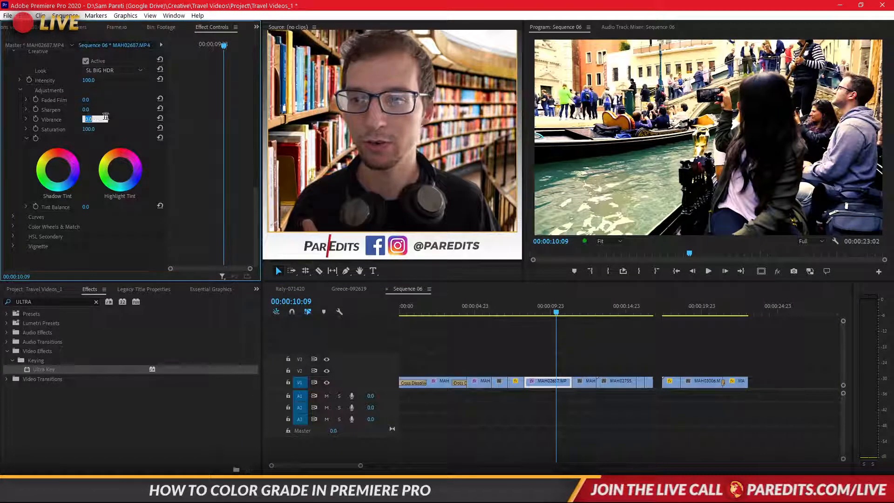
# Vary the Intensity of the SL BIG HDR Look, trying 19, and set it back to 100.
pyautogui.scroll(3, 111, 131)
pyautogui.click(71, 127)
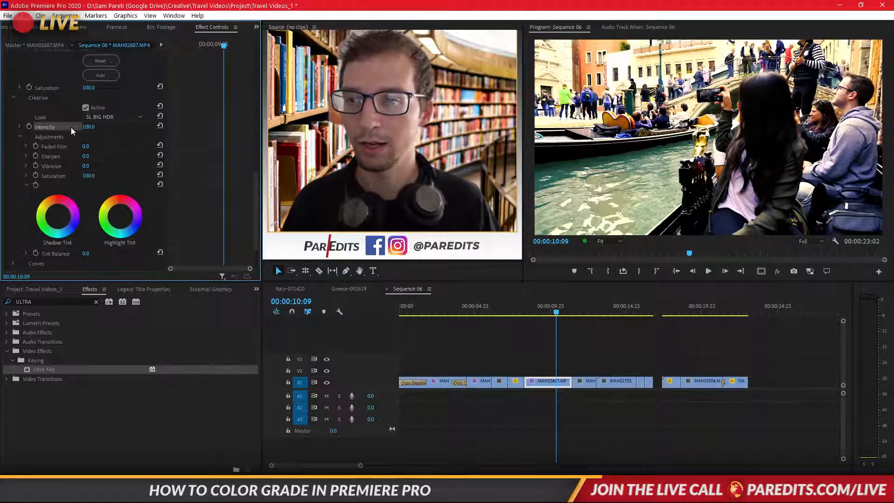
pyautogui.moveTo(89, 128); pyautogui.dragTo(135, 128)
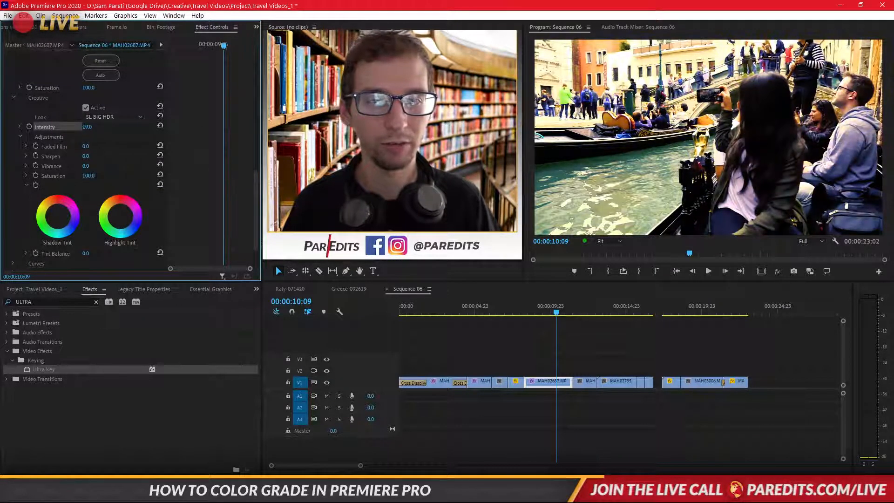
pyautogui.click(89, 127)
pyautogui.write('100')
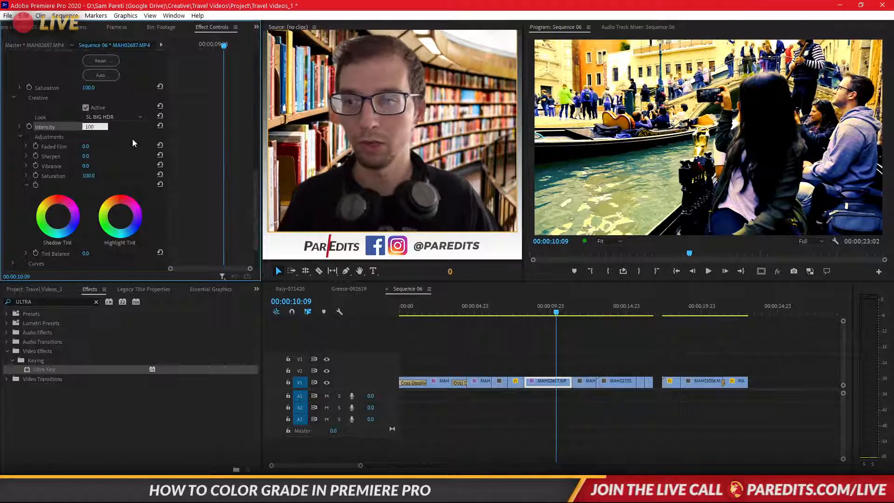
pyautogui.press('Return')
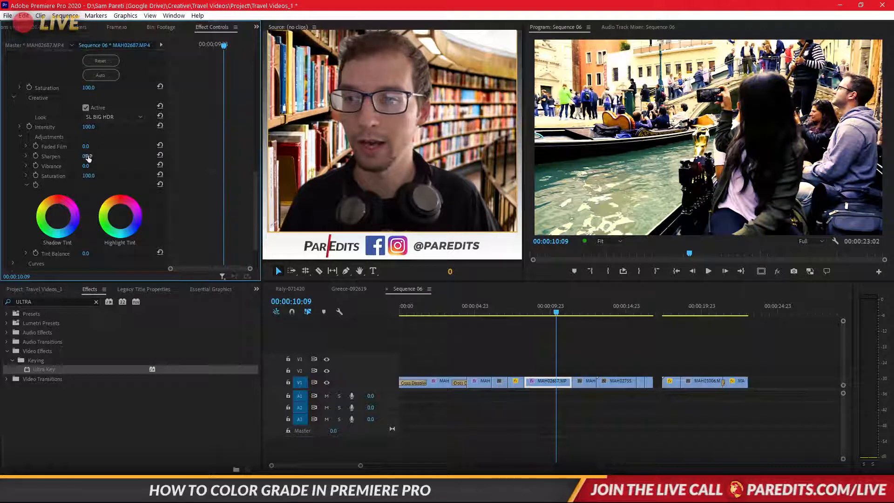
# Try creative Vibrance at 100 and Saturation at 300 on the gondola passengers clip, undoing each change.
pyautogui.moveTo(87, 167); pyautogui.dragTo(136, 167)
pyautogui.press('ctrl')
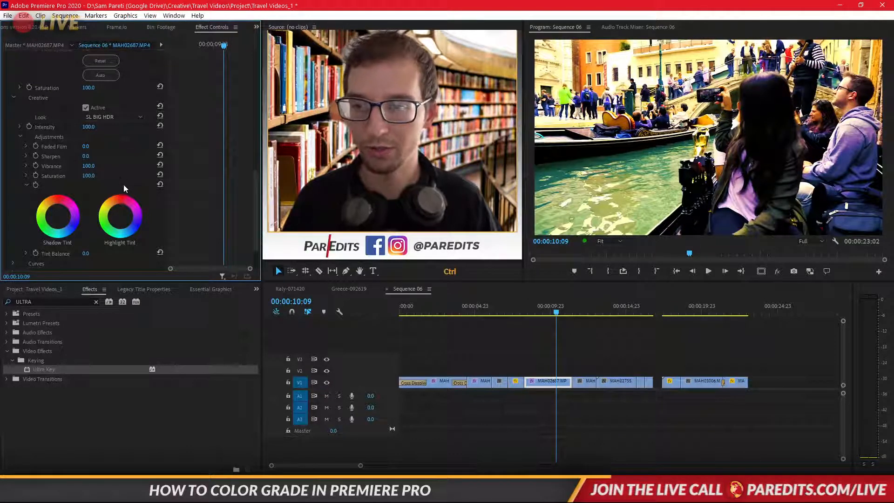
pyautogui.hotkey('ctrl', 'z')
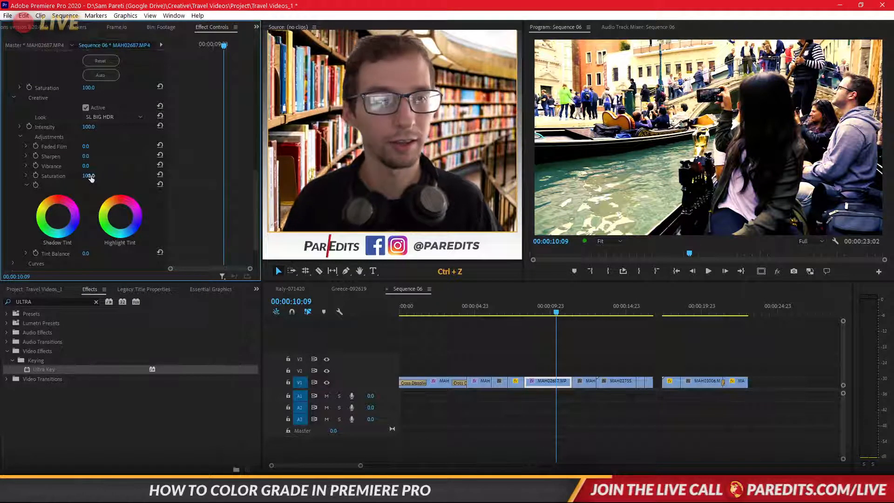
pyautogui.moveTo(88, 176); pyautogui.dragTo(180, 175)
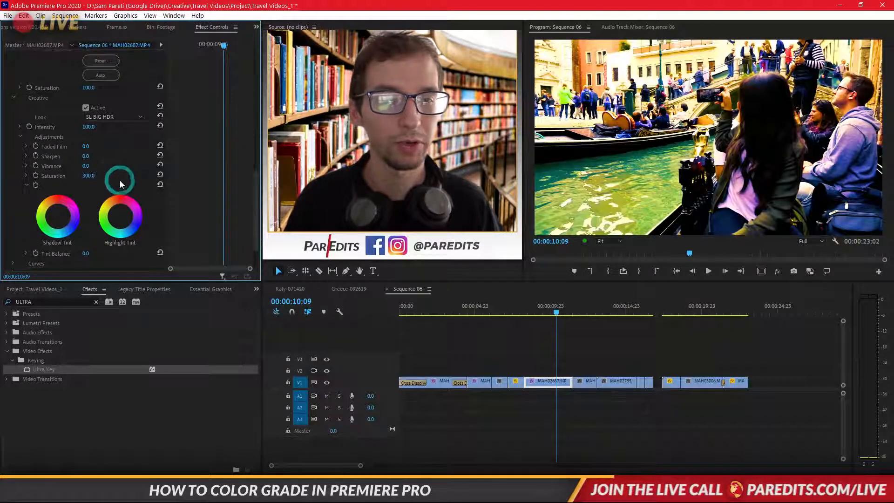
pyautogui.hotkey('ctrl', 'z')
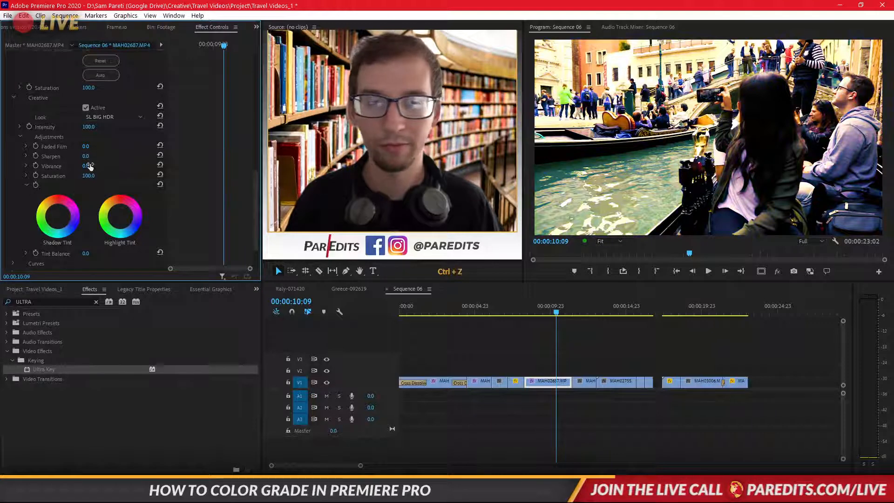
# Compare Vibrance at 88 with Saturation at 300 in the Creative adjustments, resetting each to its default.
pyautogui.moveTo(88, 166); pyautogui.dragTo(106, 167)
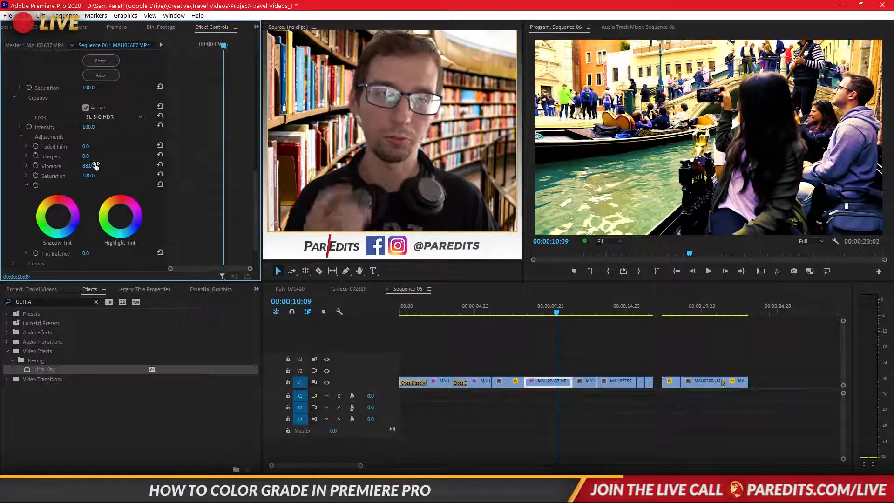
pyautogui.click(160, 164)
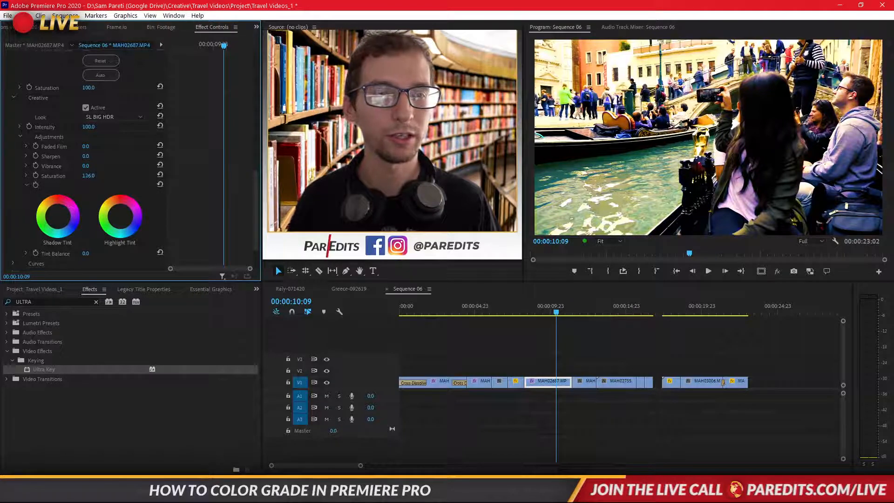
pyautogui.moveTo(89, 176); pyautogui.dragTo(169, 175)
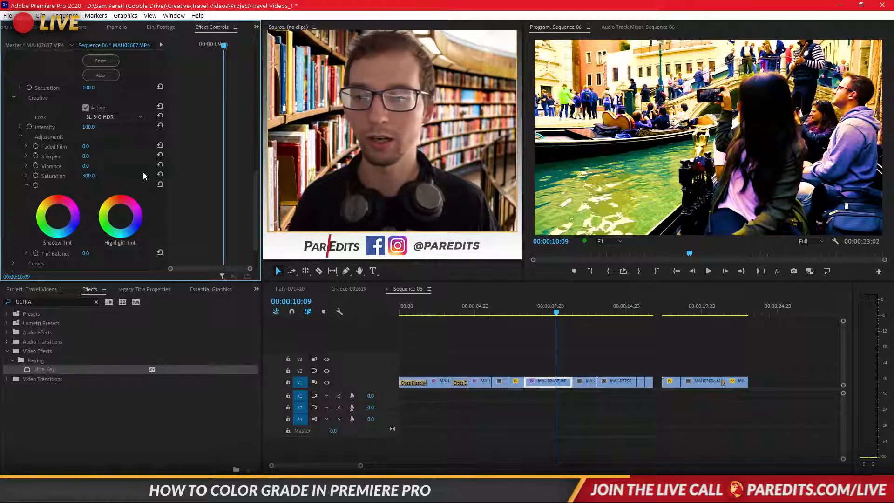
pyautogui.click(160, 175)
# Vary the creative Vibrance of the gondola passengers clip, undo the trial changes, and set it to 49.
pyautogui.moveTo(86, 165)
pyautogui.mouseDown()
pyautogui.moveTo(107, 166)
pyautogui.moveTo(81, 165)
pyautogui.mouseUp()
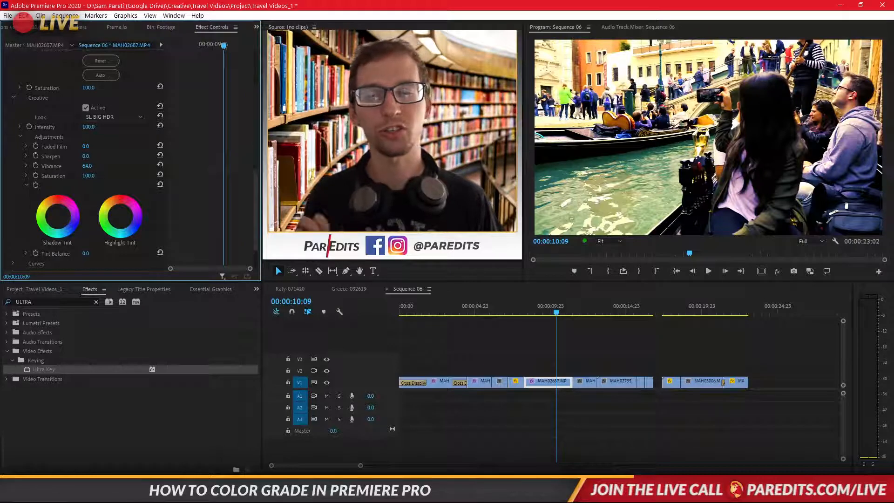
pyautogui.moveTo(123, 166); pyautogui.dragTo(108, 167)
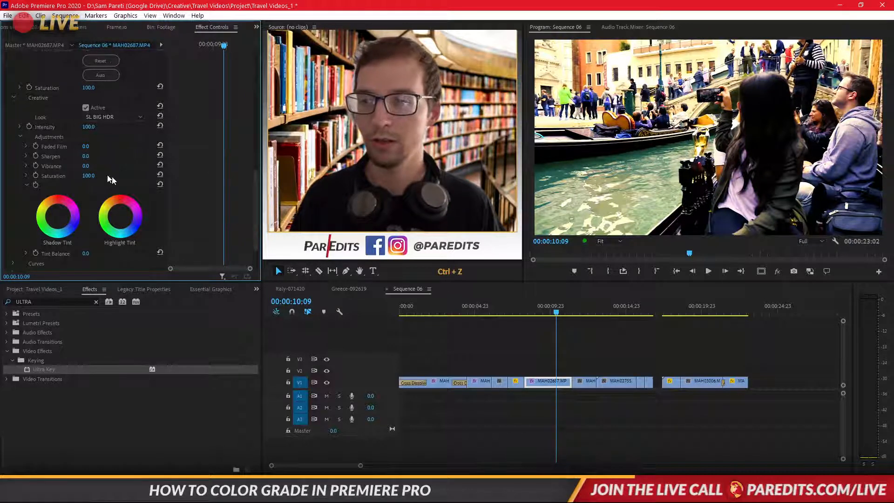
pyautogui.hotkey('ctrl', 'z')
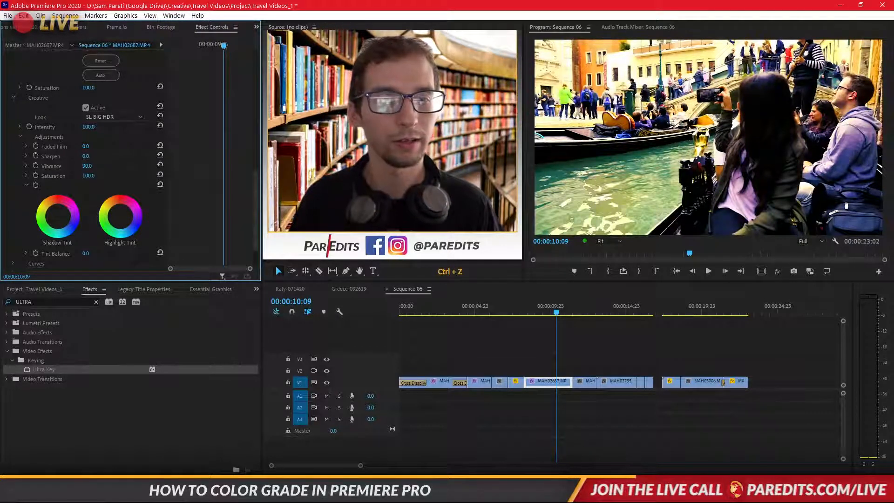
pyautogui.hotkey('ctrl', 'z')
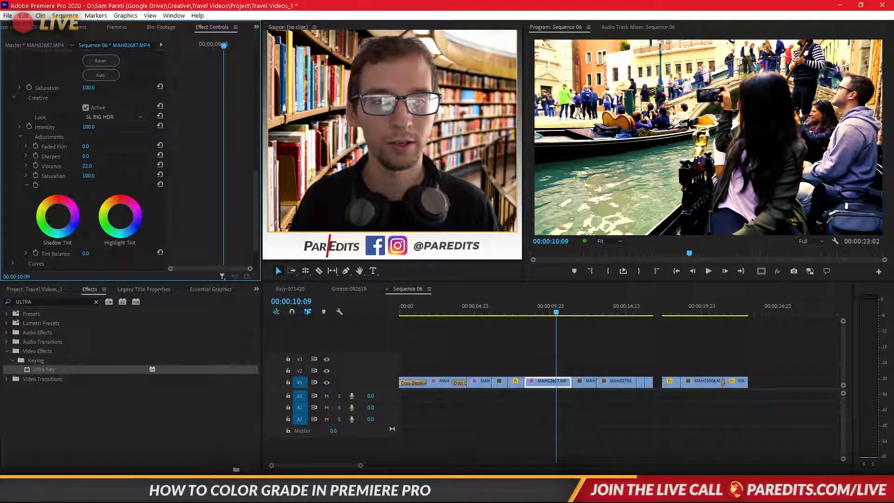
pyautogui.moveTo(87, 167); pyautogui.dragTo(95, 166)
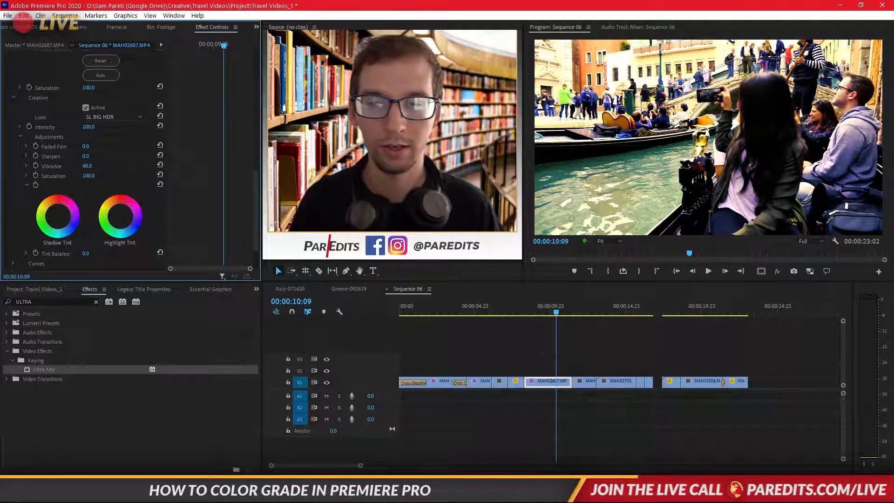
# Toggle the clip's Lumetri Color effect off and on to compare the original image with the grade.
pyautogui.scroll(10, 194, 158)
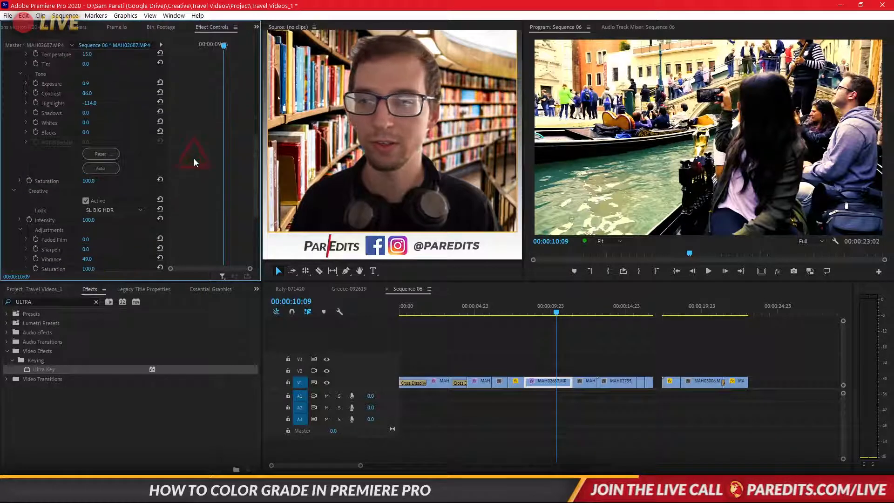
pyautogui.scroll(1, 194, 158)
pyautogui.click(18, 77)
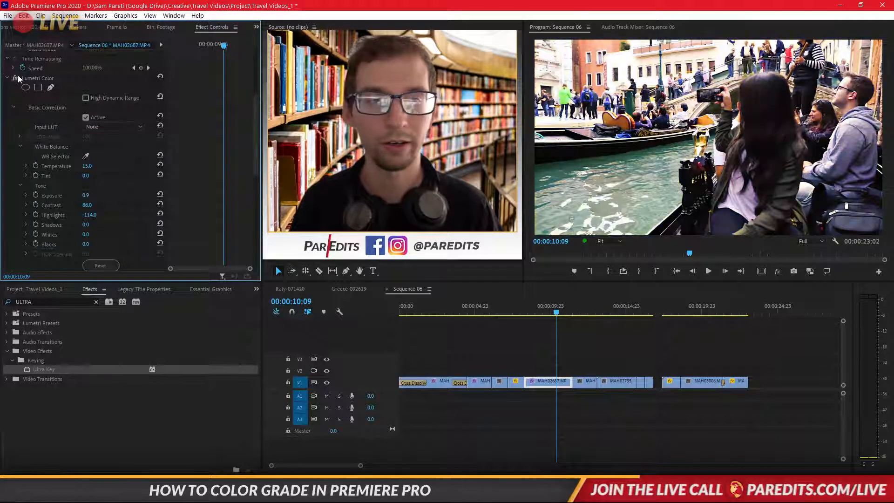
pyautogui.click(17, 76)
pyautogui.click(18, 77)
pyautogui.click(18, 77)
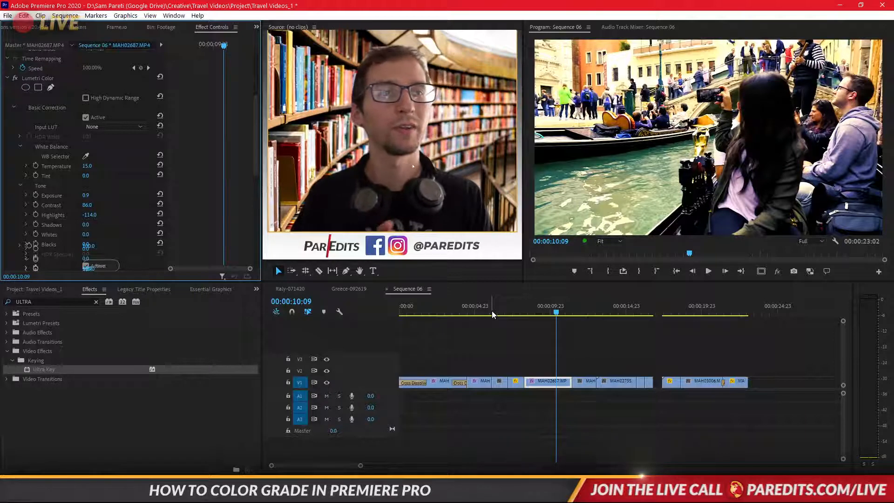
# Scrub through the graded gondola passengers clip to review it, ending at 00:00:11:02.
pyautogui.click(558, 381)
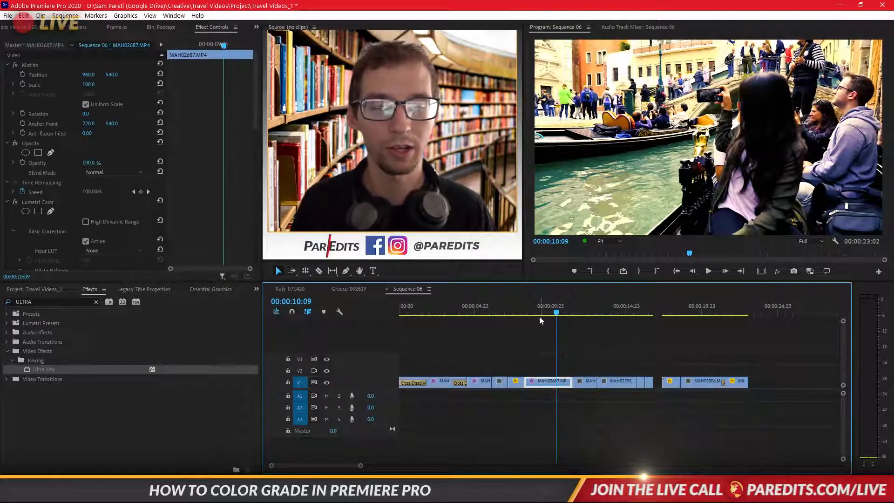
pyautogui.click(525, 311)
pyautogui.moveTo(526, 312); pyautogui.dragTo(568, 314)
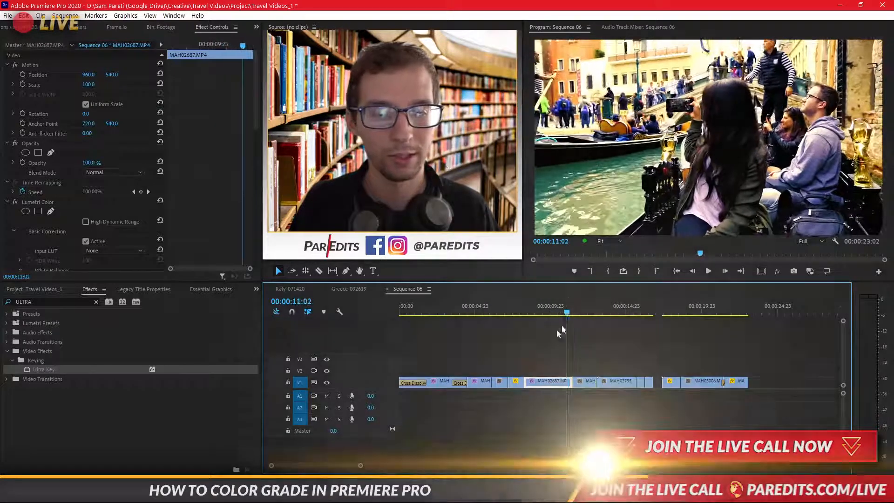
# Collapse and select the gondola passengers clip's Lumetri Color effect, and save the project.
pyautogui.click(7, 202)
pyautogui.click(44, 205)
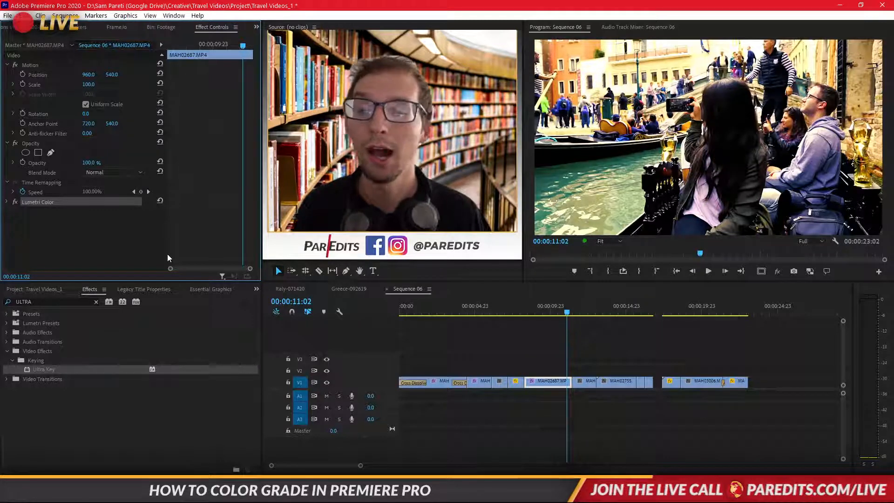
pyautogui.hotkey('ctrl', 's')
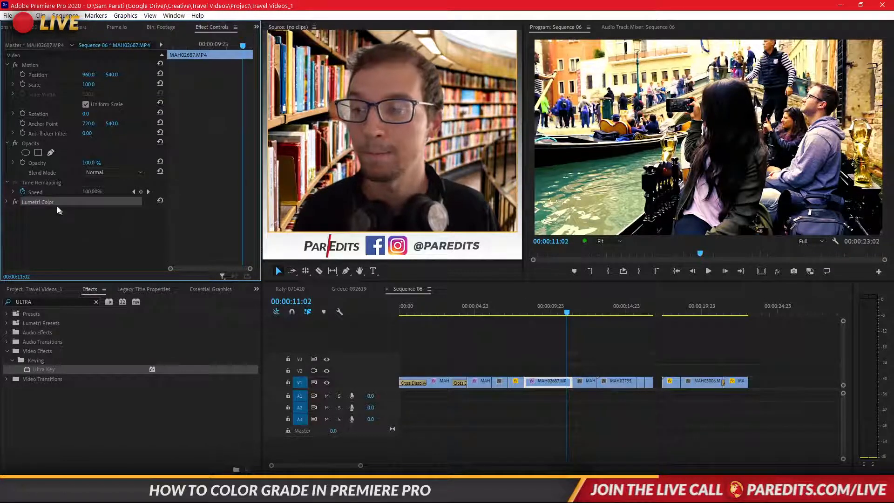
pyautogui.press('ctrl')
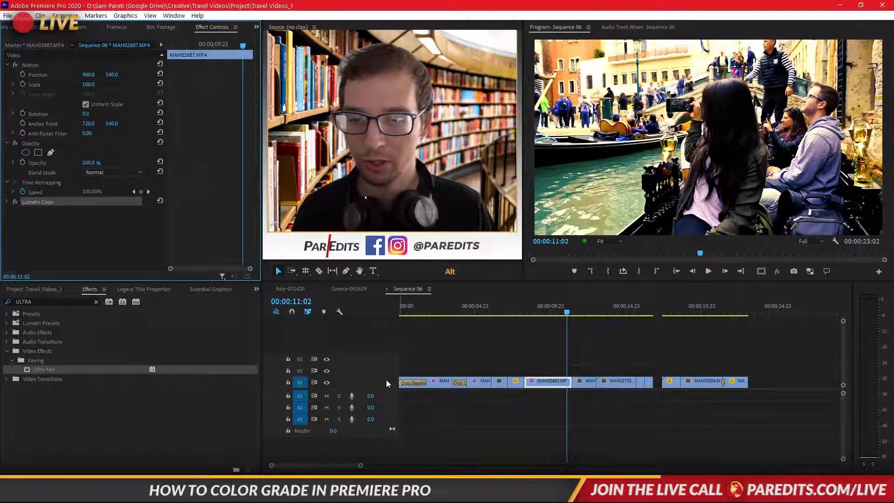
# Create an adjustment layer with the default settings and lay it on V2 across the full length of Sequence 06.
pyautogui.scroll(2, 386, 380)
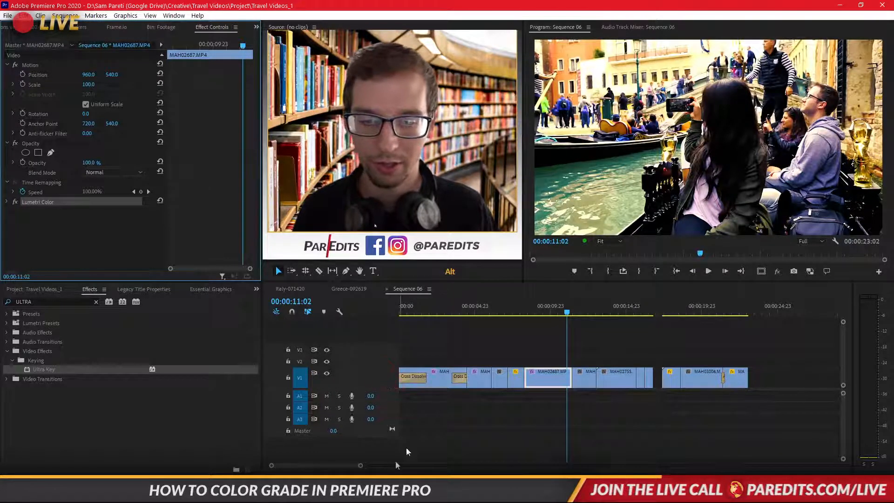
pyautogui.scroll(2, 465, 317)
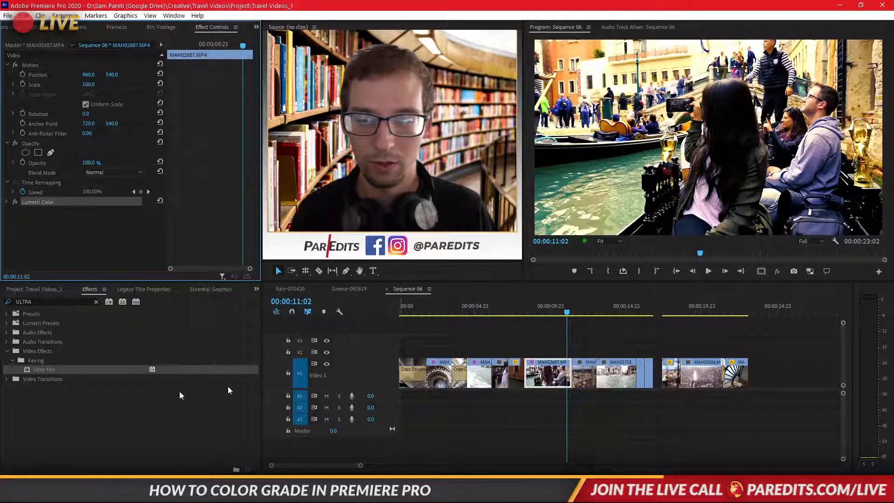
pyautogui.click(50, 293)
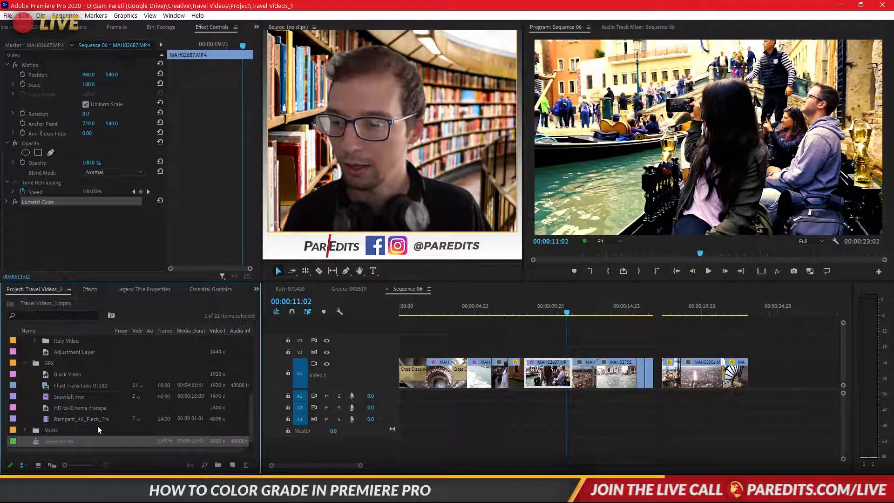
pyautogui.click(233, 464)
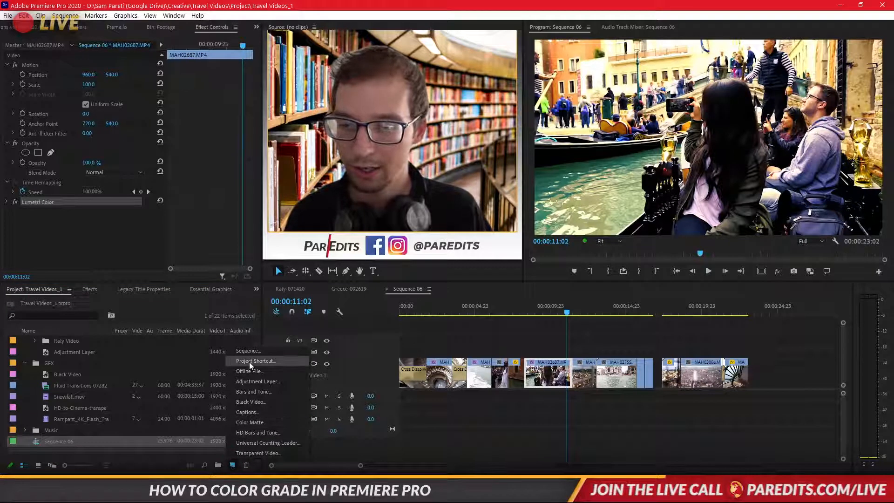
pyautogui.click(269, 380)
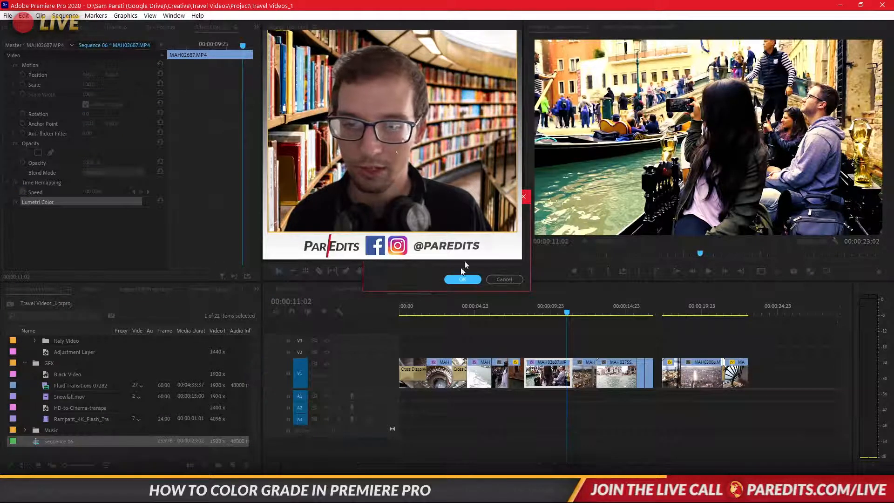
pyautogui.click(464, 280)
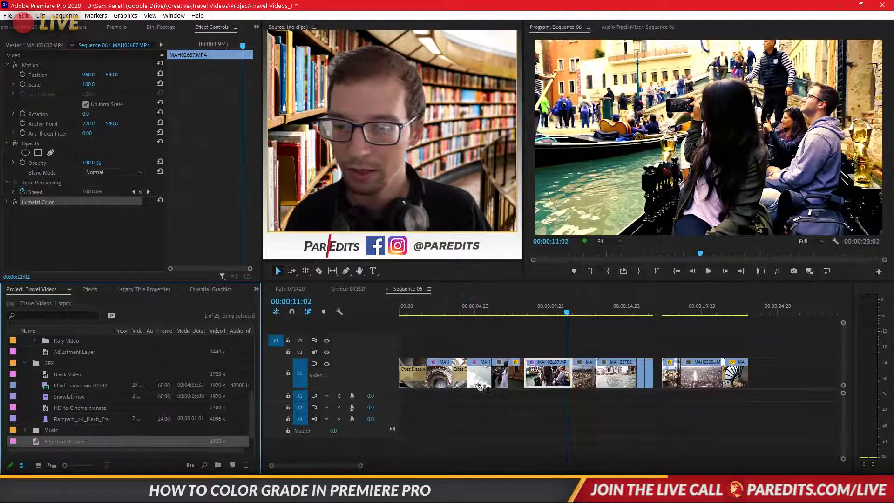
pyautogui.moveTo(483, 388); pyautogui.dragTo(749, 349)
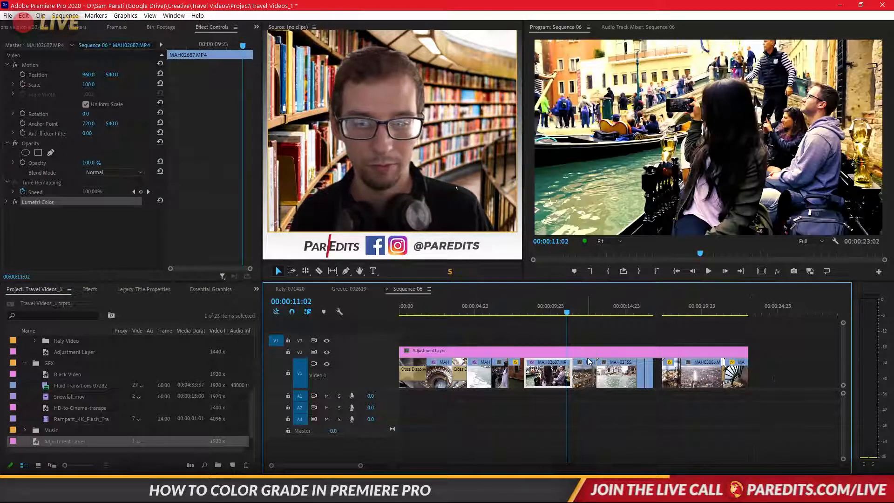
pyautogui.click(589, 355)
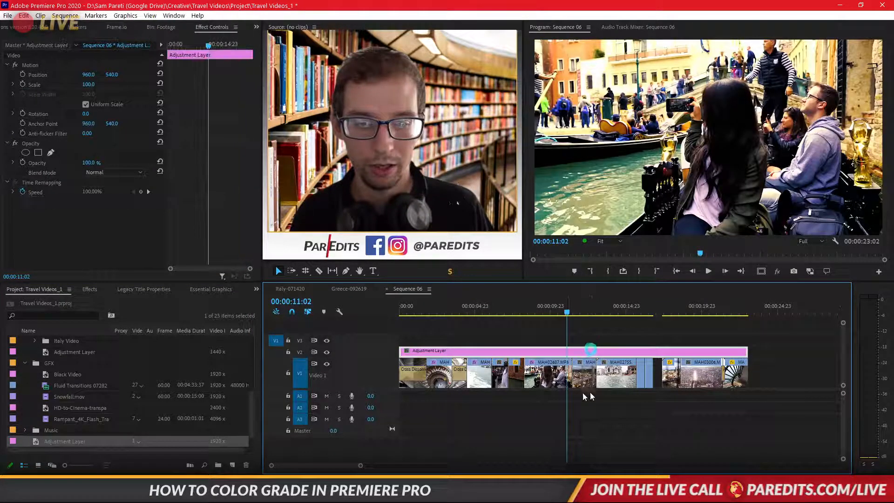
# Copy the Lumetri Color effect from the gondola passengers clip and delete it from that clip.
pyautogui.click(554, 362)
pyautogui.click(37, 202)
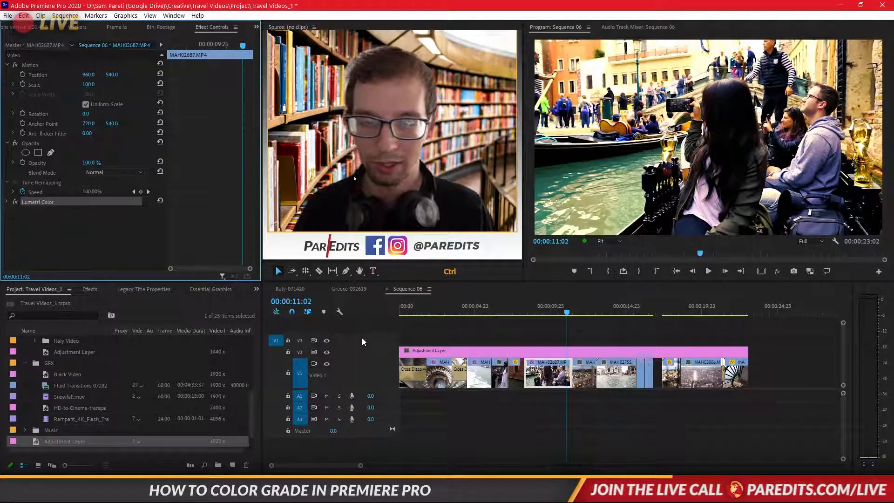
pyautogui.press('Delete')
# Check the first clip for a Lumetri Color effect and delete the one on the MAH02576.MP4 clip.
pyautogui.click(412, 368)
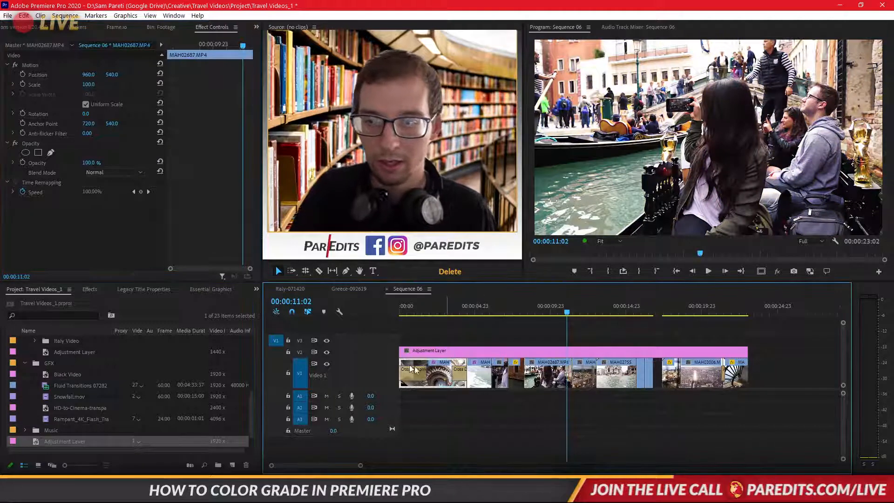
pyautogui.click(47, 208)
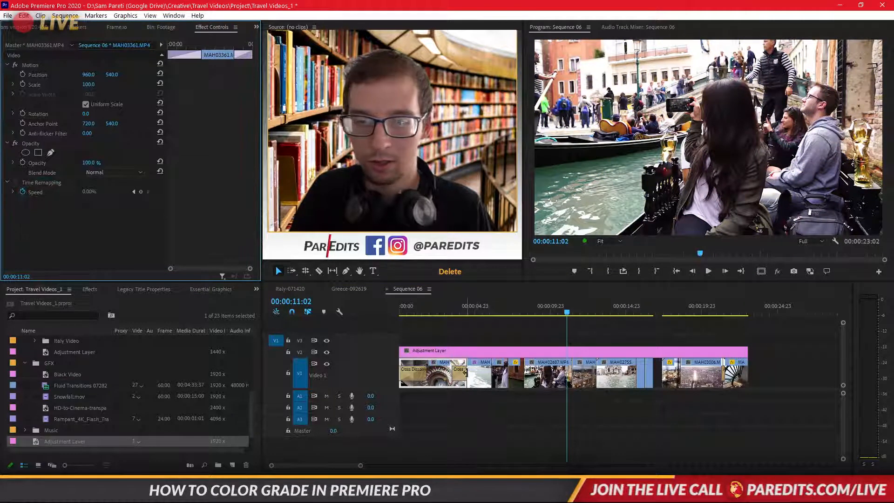
pyautogui.click(484, 375)
pyautogui.click(34, 202)
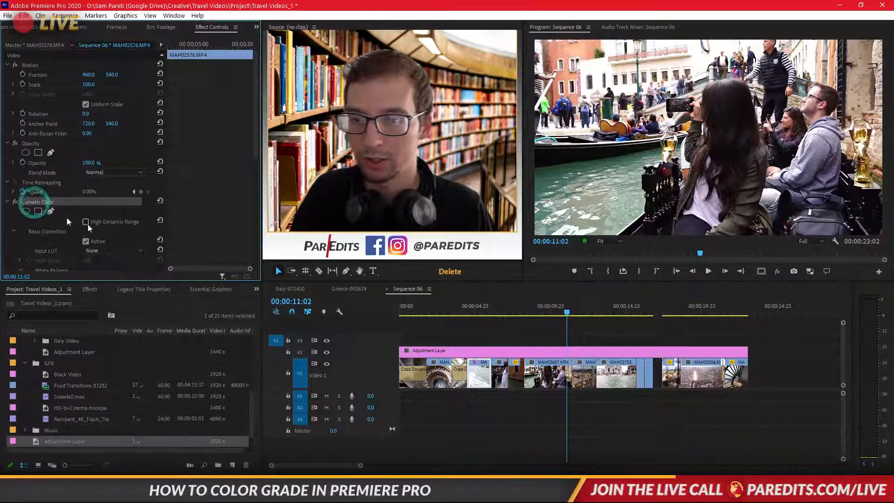
pyautogui.press('Delete')
# Paste the copied Lumetri Color effect onto the adjustment layer and play the sequence to preview the shared grade.
pyautogui.click(555, 355)
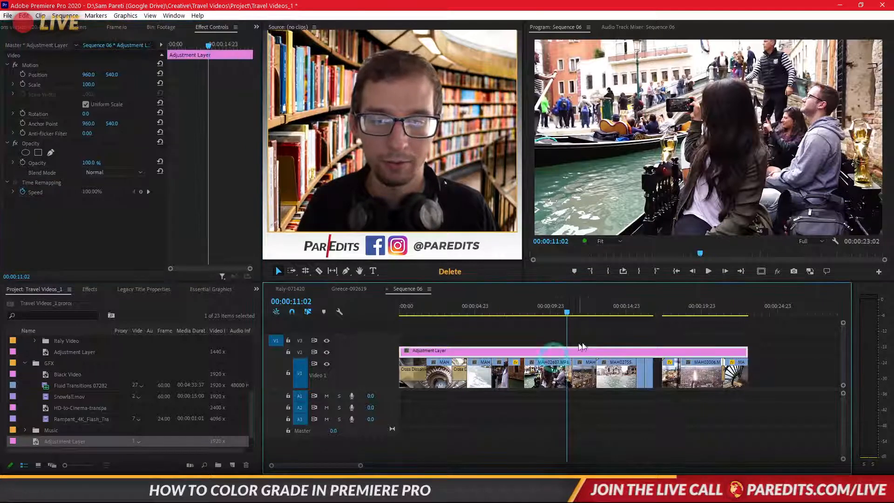
pyautogui.hotkey('ctrl', 'v')
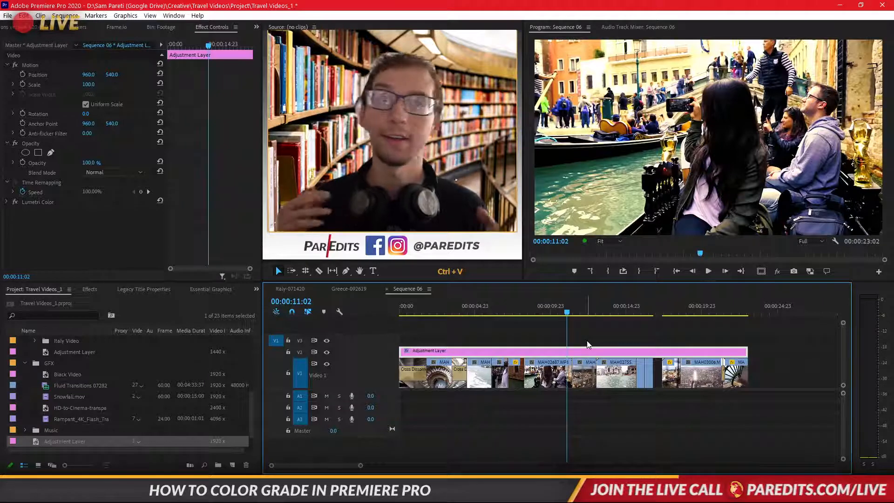
pyautogui.click(572, 307)
pyautogui.press('space')
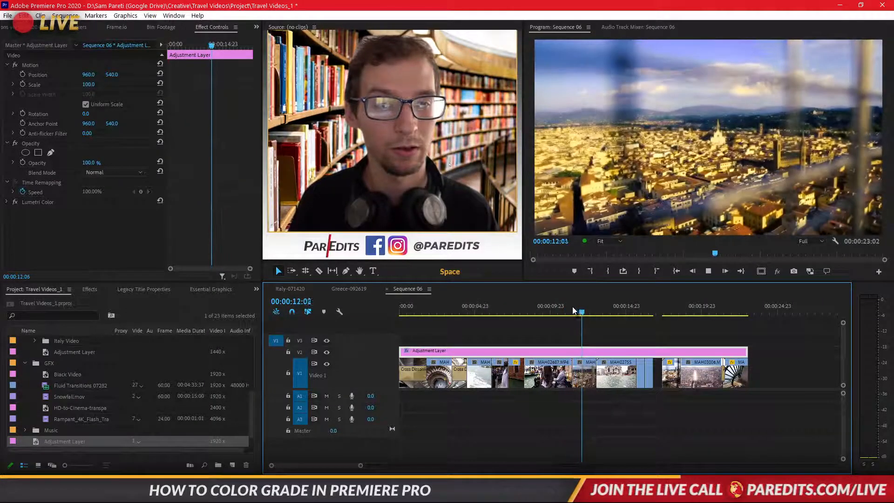
# Play the rest of the graded sequence and compare the final coastal clip with and without the V2 adjustment layer.
pyautogui.press('space')
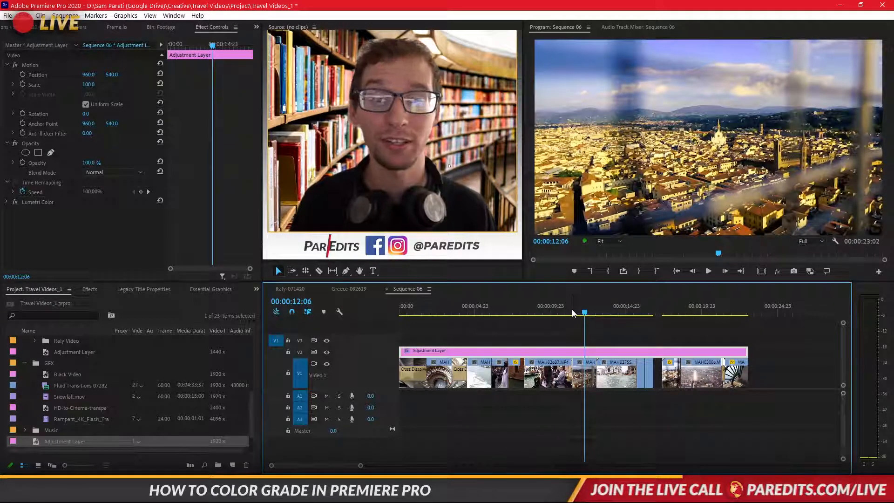
pyautogui.press('space')
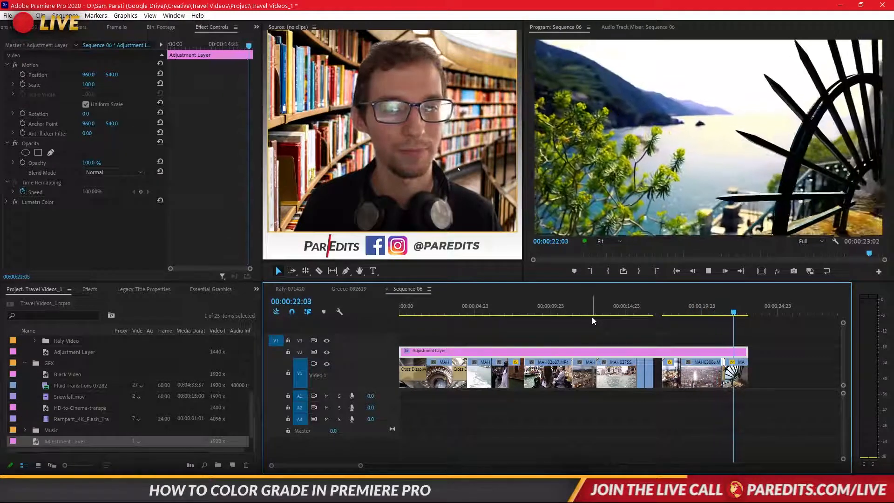
pyautogui.press('space')
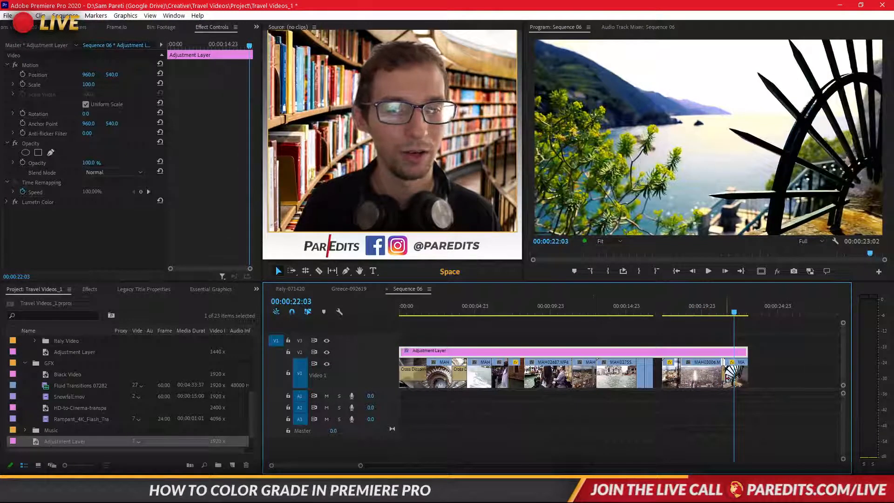
pyautogui.click(729, 377)
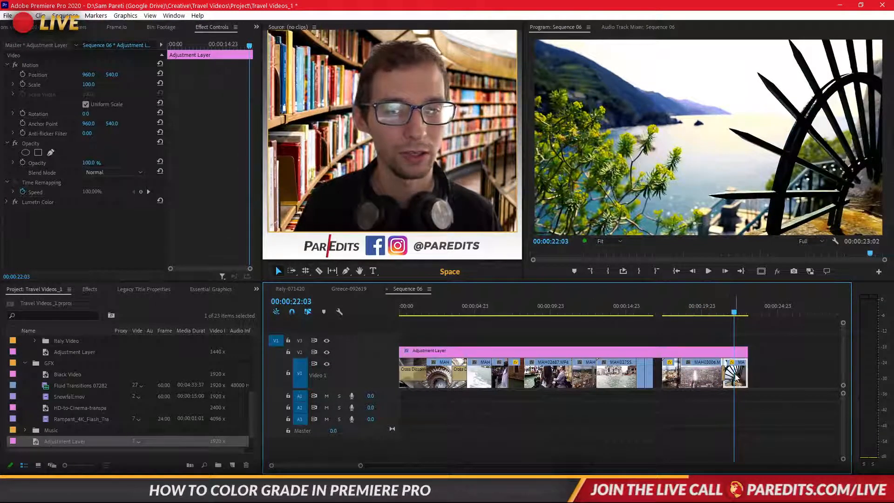
pyautogui.click(326, 353)
pyautogui.click(326, 353)
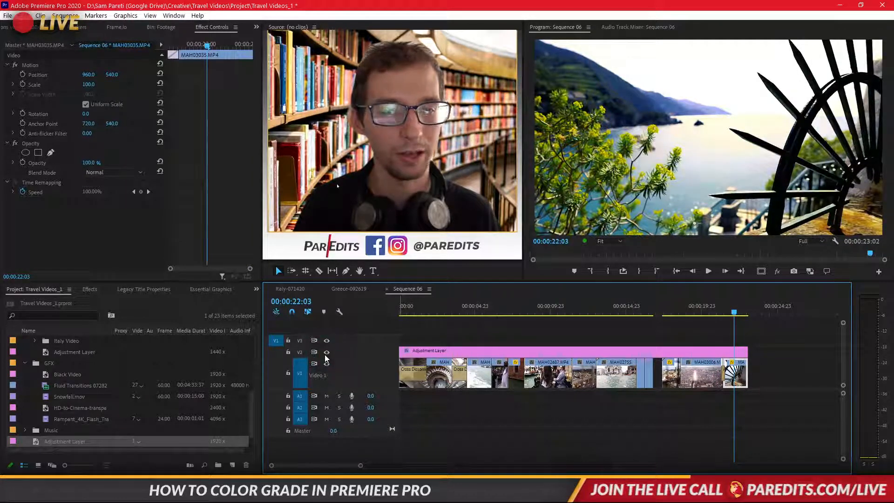
pyautogui.click(326, 354)
pyautogui.click(325, 354)
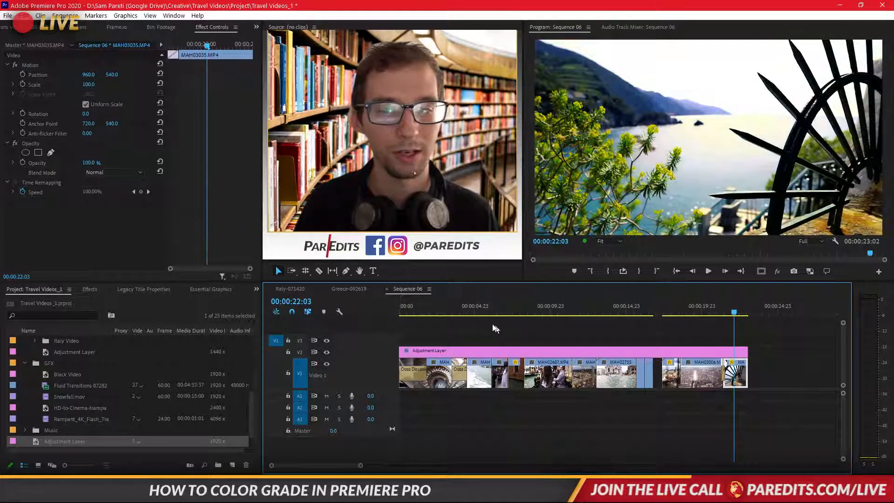
# Play the sequence opening and compare the spiral staircase clip with and without the V2 adjustment layer.
pyautogui.click(395, 311)
pyautogui.press('space')
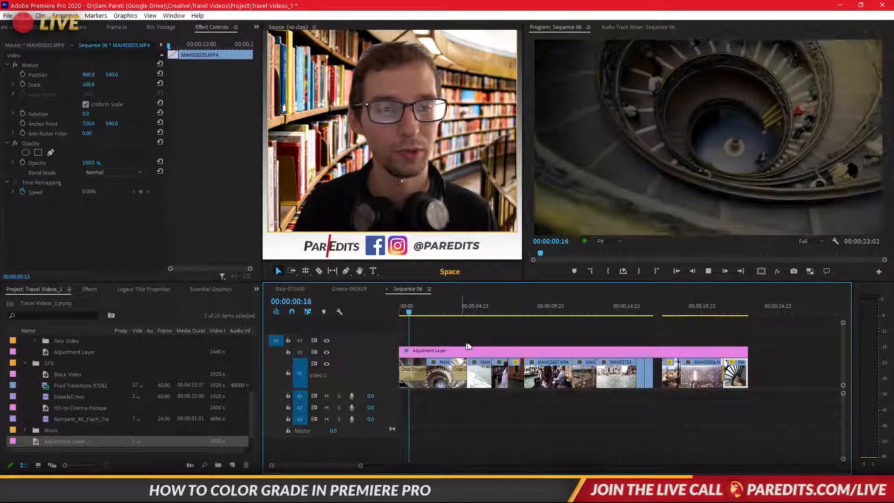
pyautogui.press('space')
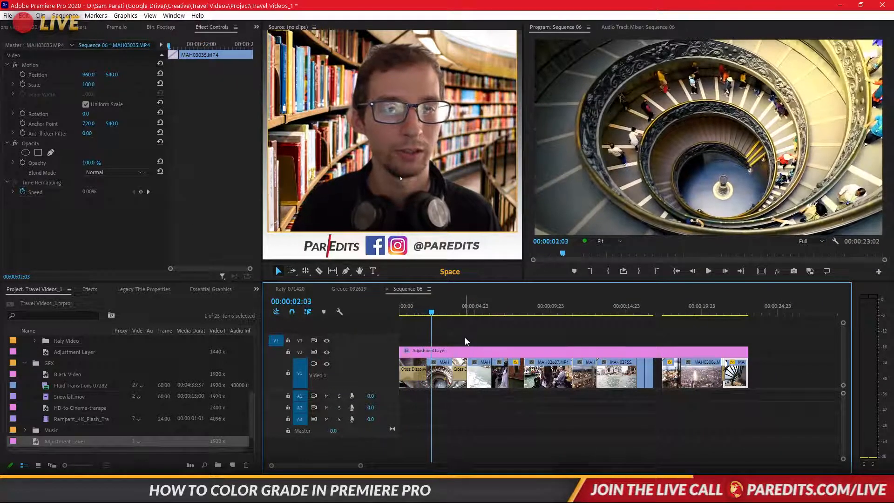
pyautogui.click(327, 352)
pyautogui.click(327, 352)
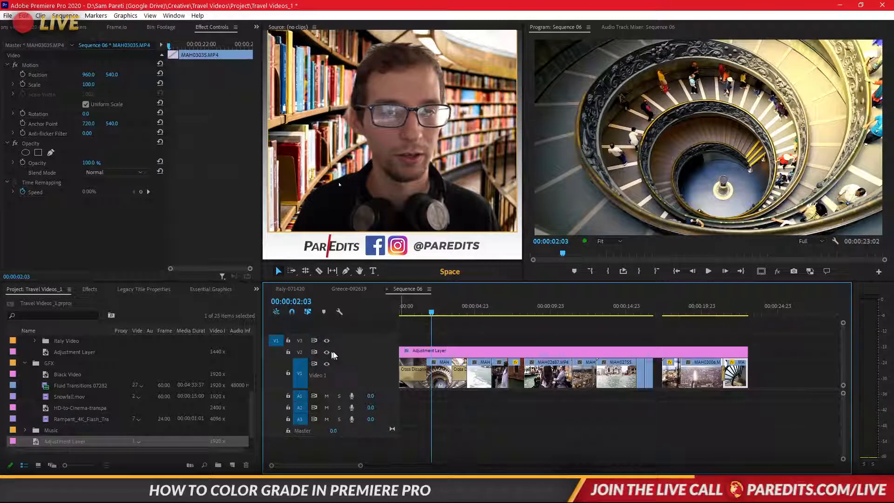
# Reset the Lumetri Color temperature on the adjustment layer and set its SL BIG HDR Look intensity to 75.
pyautogui.click(440, 354)
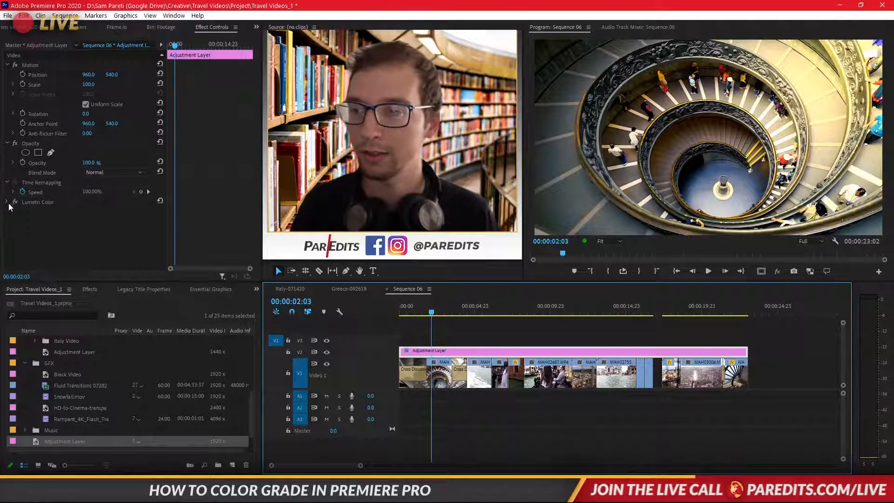
pyautogui.click(8, 202)
pyautogui.scroll(-6, 133, 171)
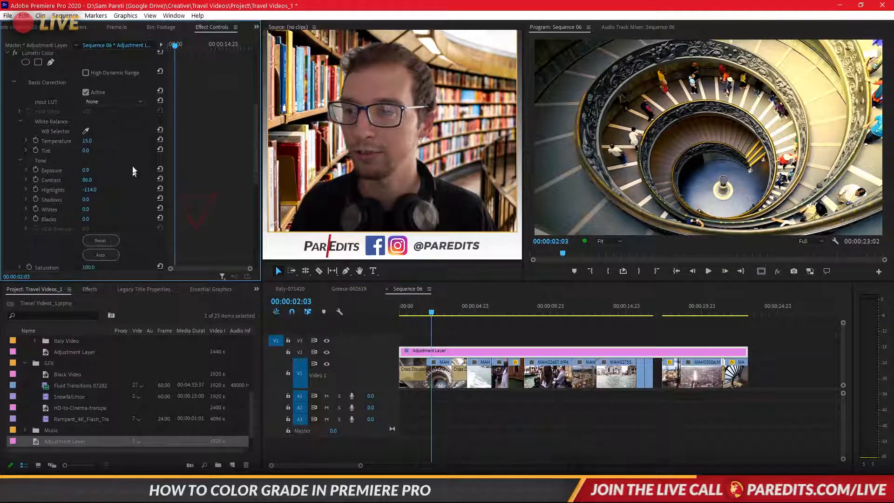
pyautogui.click(163, 139)
pyautogui.scroll(-5, 223, 228)
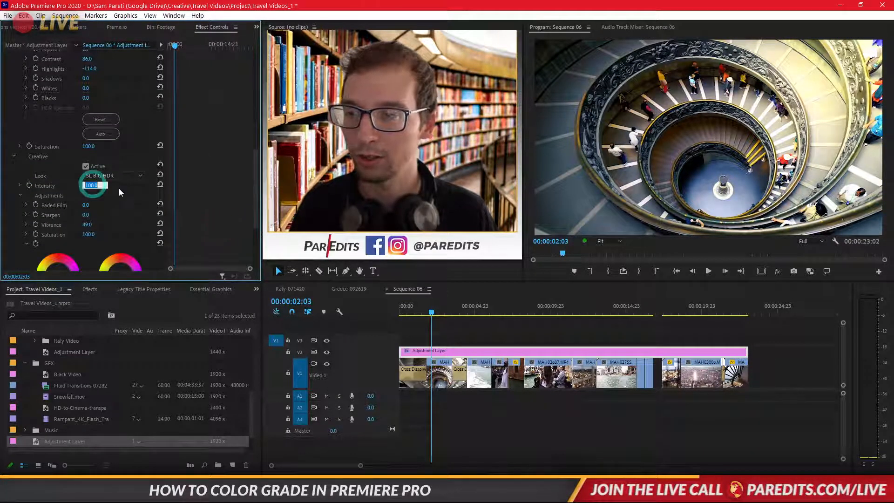
pyautogui.write('75')
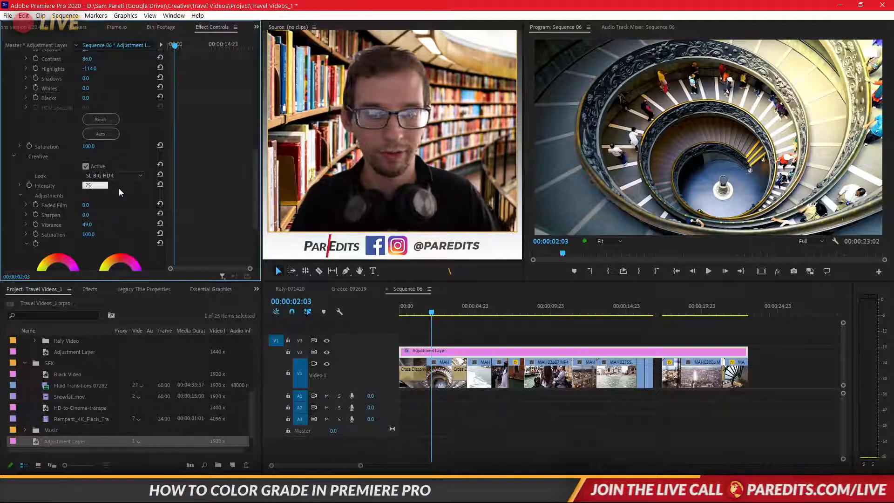
pyautogui.press('Return')
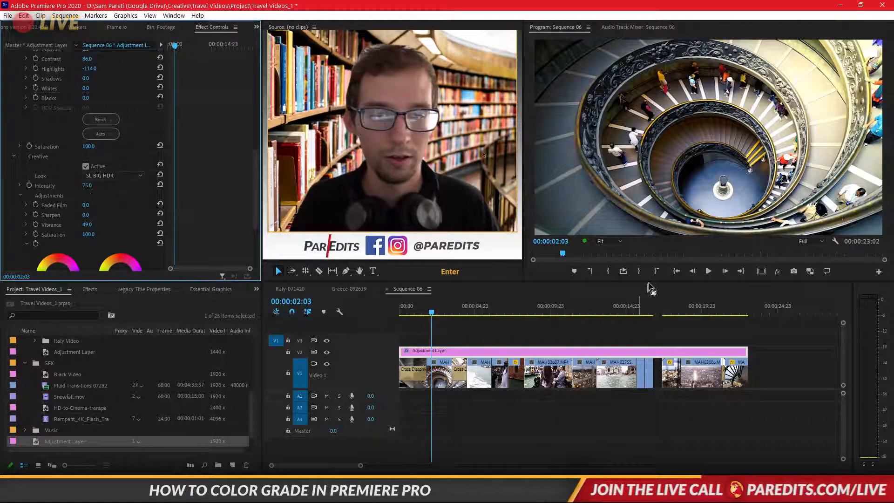
# Play the sequence from the start and review the softened grade on the canal and gondola clips.
pyautogui.click(674, 272)
pyautogui.press('space')
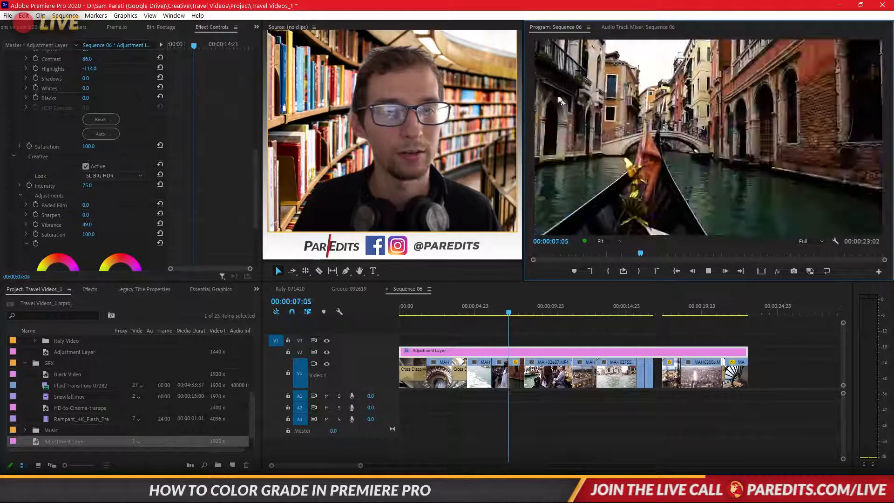
pyautogui.press('space')
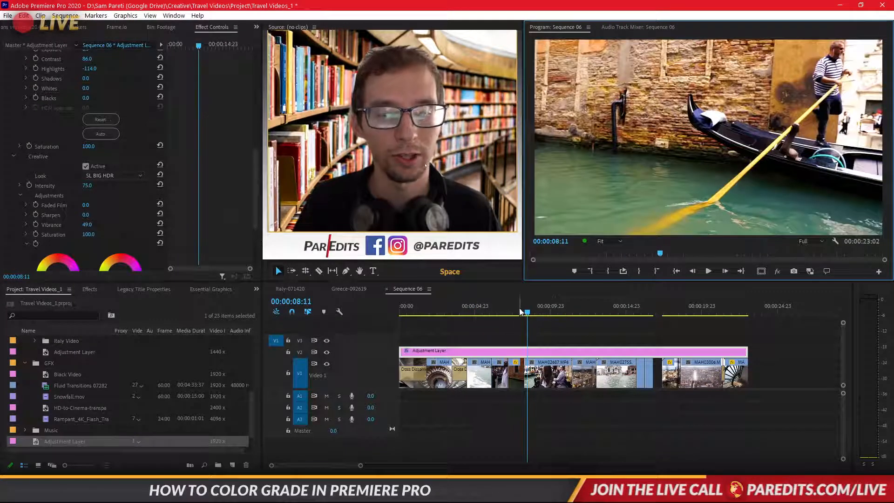
pyautogui.click(519, 311)
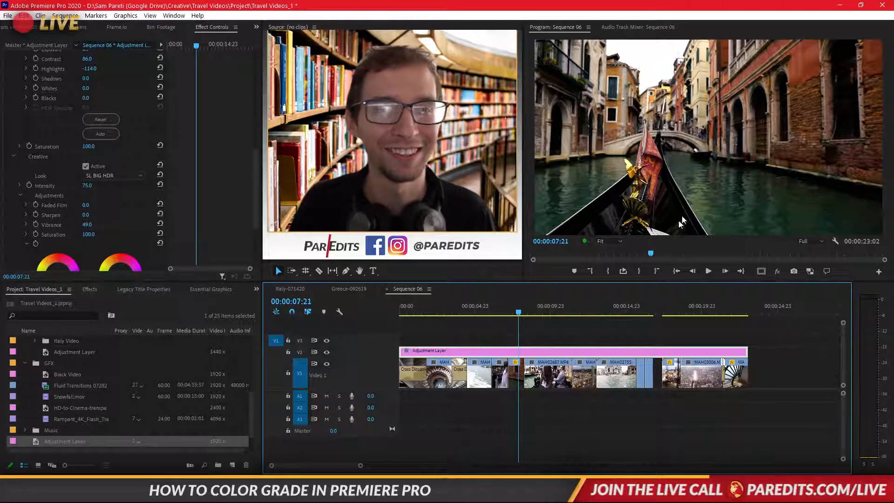
pyautogui.press('space')
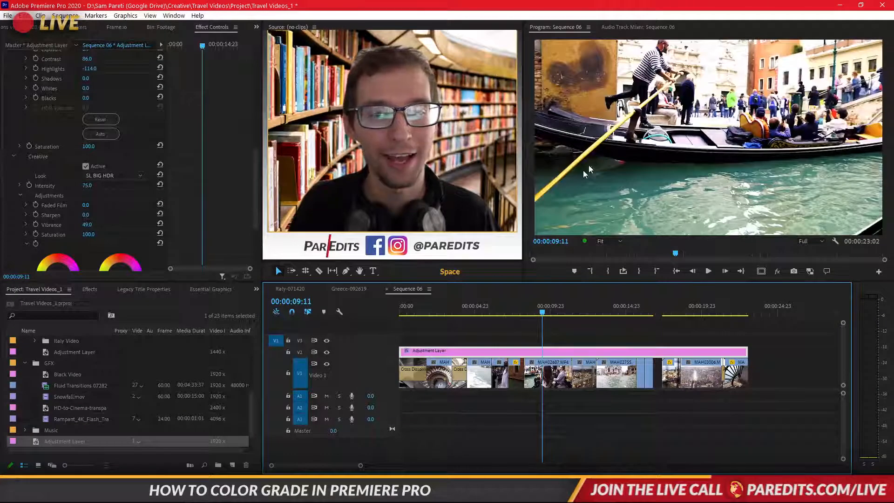
pyautogui.press('space')
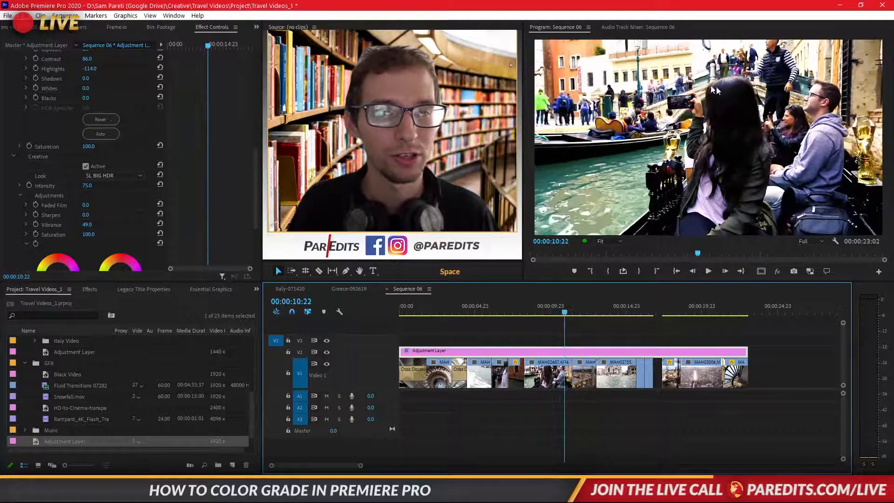
pyautogui.press('space')
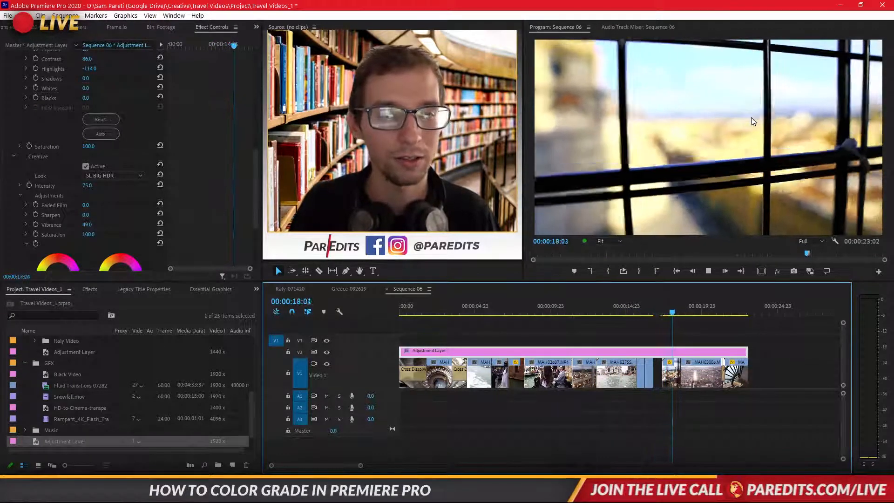
# Step back through the transition between the two city skyline clips and replay it to inspect the grade.
pyautogui.press('space')
pyautogui.press('Left')
pyautogui.press('Left')
pyautogui.press('Left')
pyautogui.press('Left')
pyautogui.press('Left')
pyautogui.press('Left')
pyautogui.press('Left')
pyautogui.press('Left')
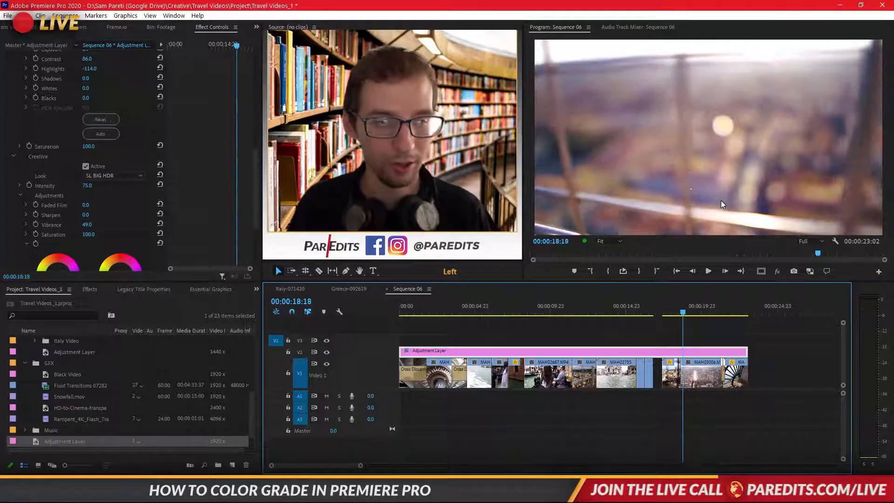
pyautogui.press('Right')
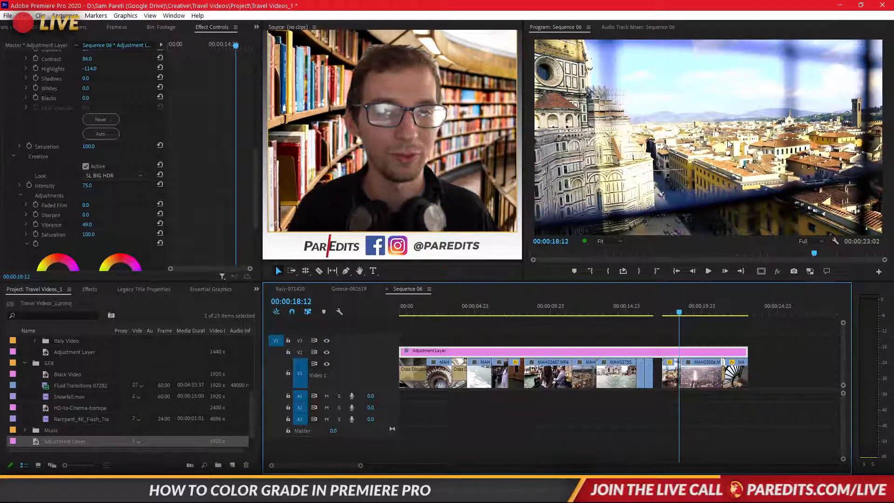
pyautogui.press('space')
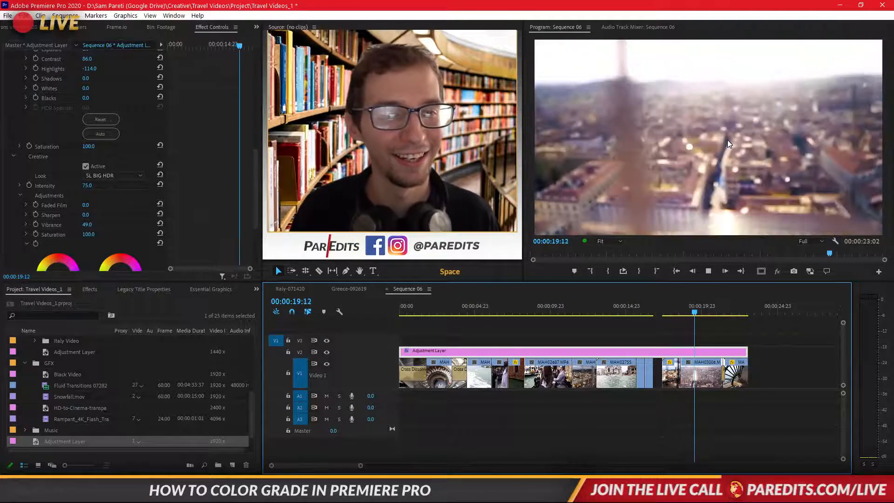
pyautogui.press('space')
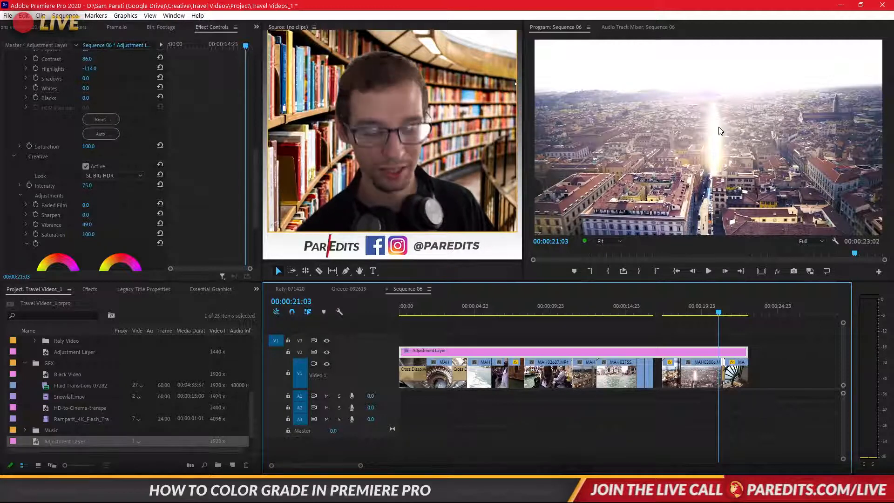
# Step frame by frame from the end of the skyline clip into the final coastal clip to check the grade.
pyautogui.press('Right')
pyautogui.press('Right')
pyautogui.press('Right')
pyautogui.press('Right')
pyautogui.press('Right')
pyautogui.press('Right')
pyautogui.press('Right')
pyautogui.press('Right')
pyautogui.press('Right')
pyautogui.press('Right')
pyautogui.press('Right')
pyautogui.press('Right')
pyautogui.press('Right')
pyautogui.press('Right')
pyautogui.press('Right')
pyautogui.press('Right')
pyautogui.press('Right')
pyautogui.press('Right')
pyautogui.press('Right')
pyautogui.press('Right')
pyautogui.press('Right')
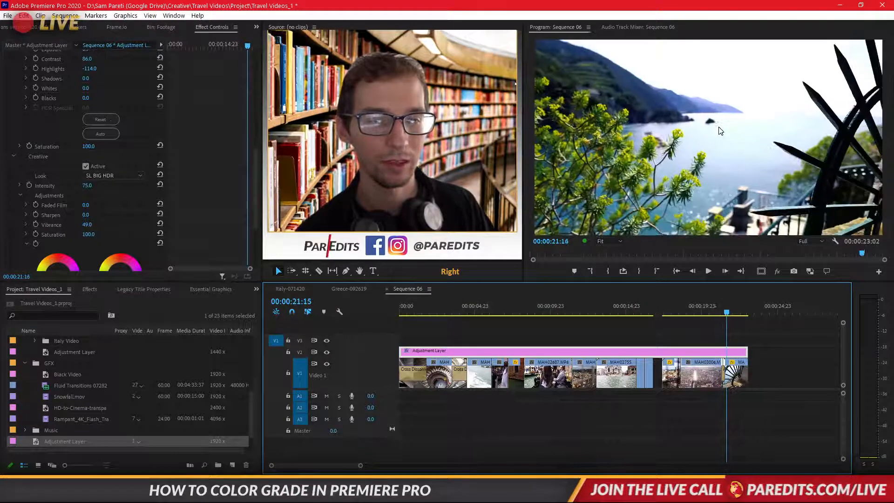
pyautogui.press('Right')
pyautogui.press('Right')
pyautogui.press('Right')
pyautogui.press('Right')
pyautogui.press('Right')
pyautogui.press('Right')
pyautogui.press('Right')
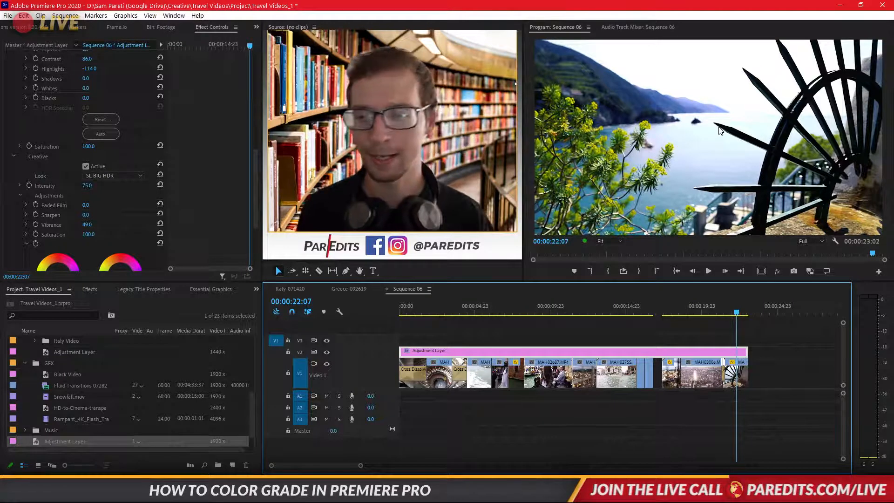
# Search the effects for "lumetri" and apply the Cinespace 100 preset to the spiral staircase clip beneath the adjustment layer.
pyautogui.click(794, 375)
pyautogui.click(676, 270)
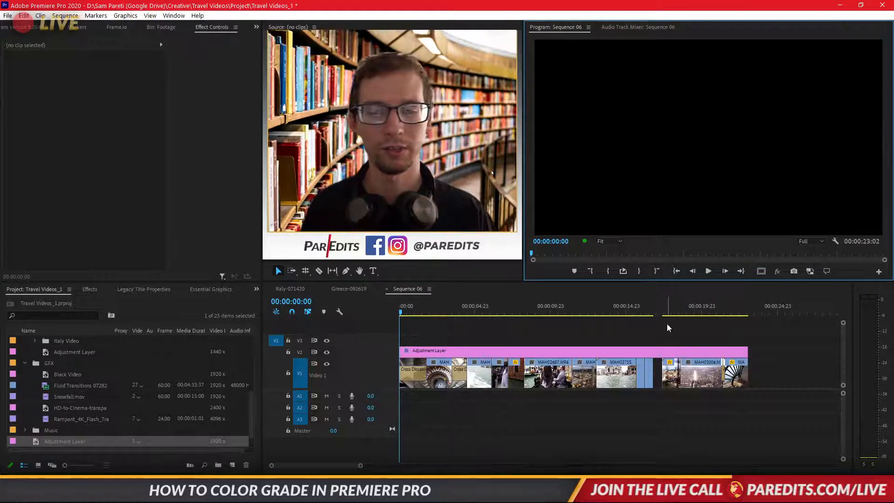
pyautogui.click(439, 307)
pyautogui.click(452, 354)
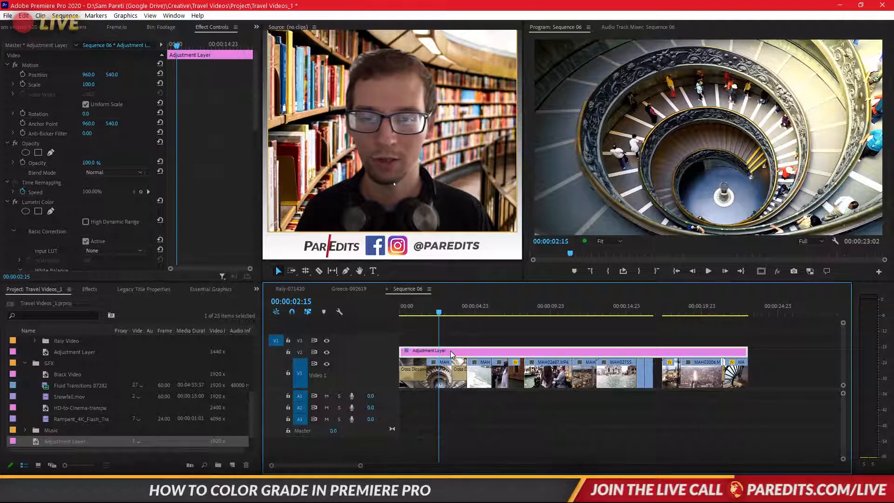
pyautogui.click(7, 201)
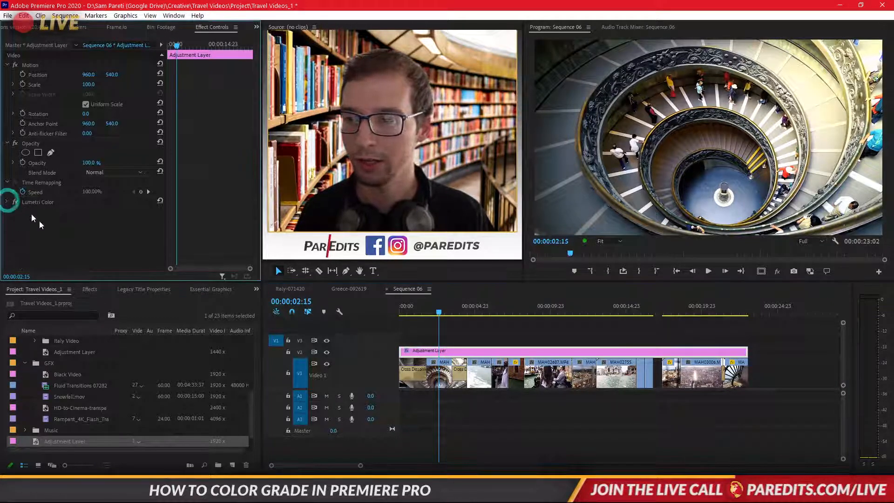
pyautogui.click(96, 290)
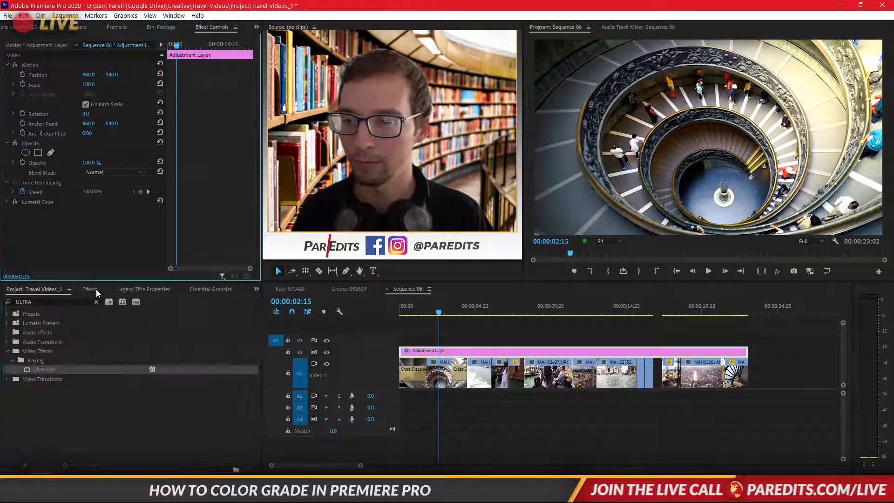
pyautogui.click(52, 304)
pyautogui.write('lumetri')
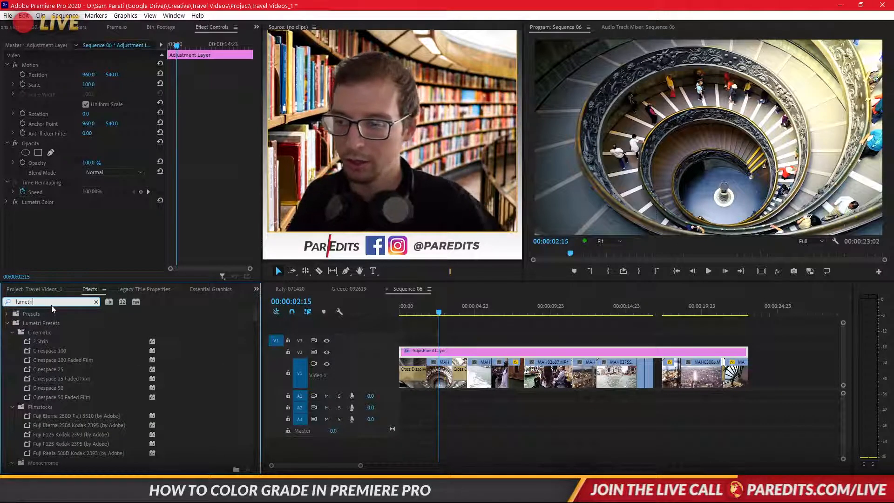
pyautogui.click(52, 350)
pyautogui.moveTo(416, 364); pyautogui.dragTo(445, 375)
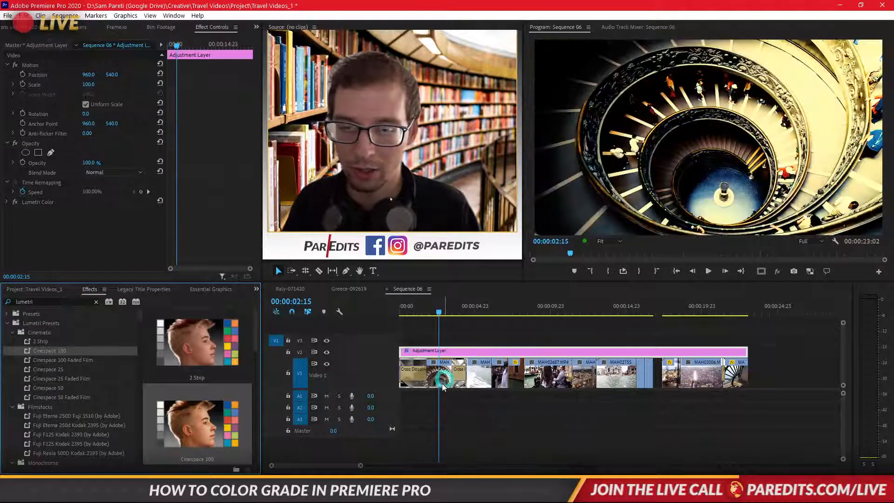
# Reset the Lumetri Color effect on the staircase clip and set its Basic Correction contrast to 50.
pyautogui.click(160, 200)
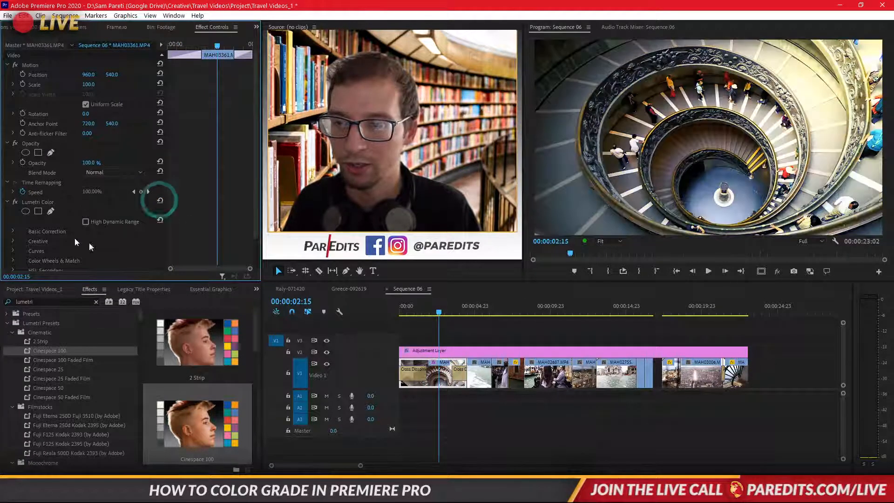
pyautogui.click(13, 231)
pyautogui.scroll(-6, 211, 189)
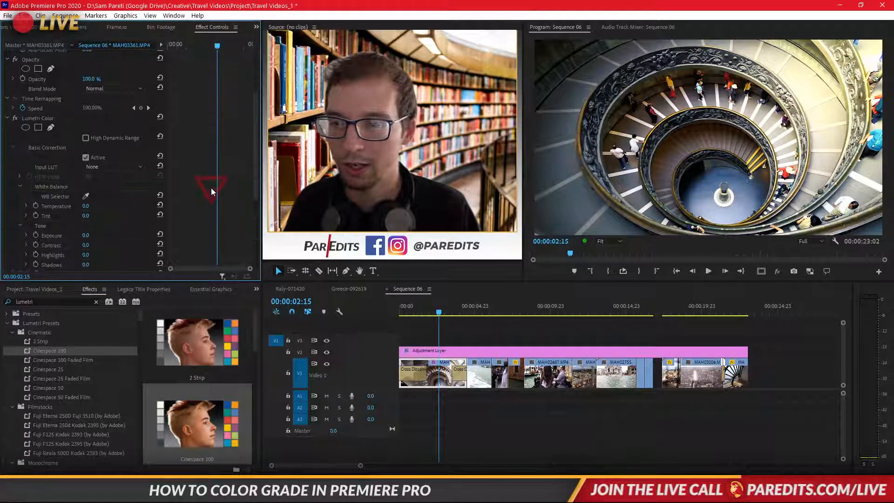
pyautogui.moveTo(87, 199); pyautogui.dragTo(128, 199)
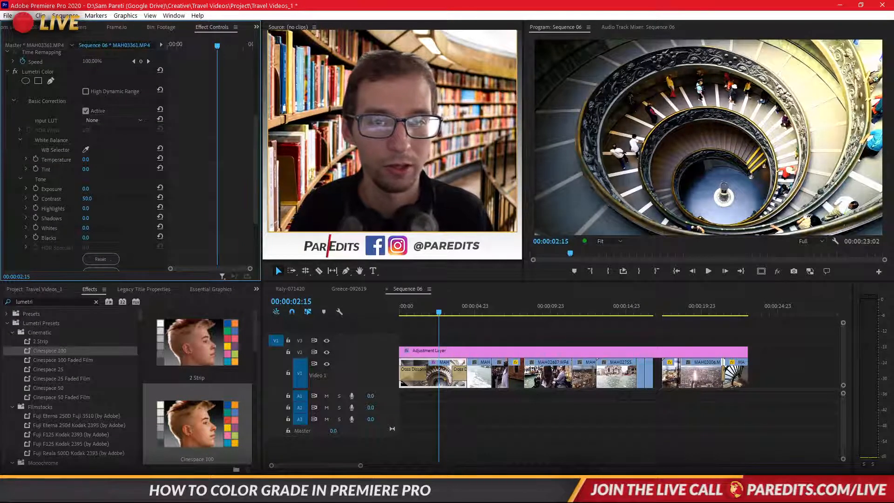
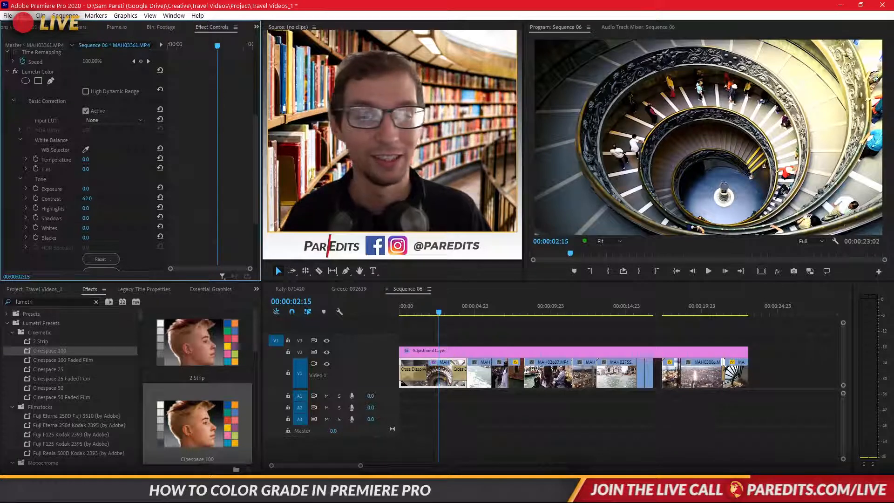
# Try a higher exposure on the staircase clip, reset it, and set the blacks to -22.
pyautogui.moveTo(86, 189); pyautogui.dragTo(89, 189)
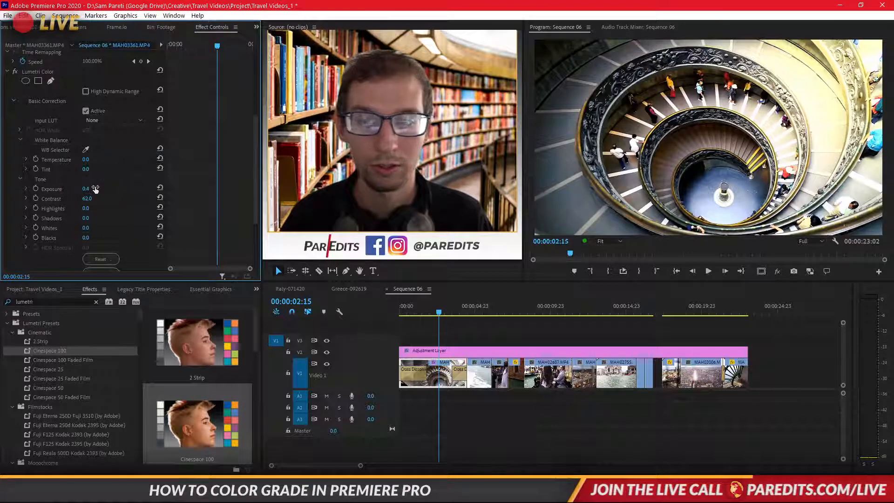
pyautogui.click(161, 187)
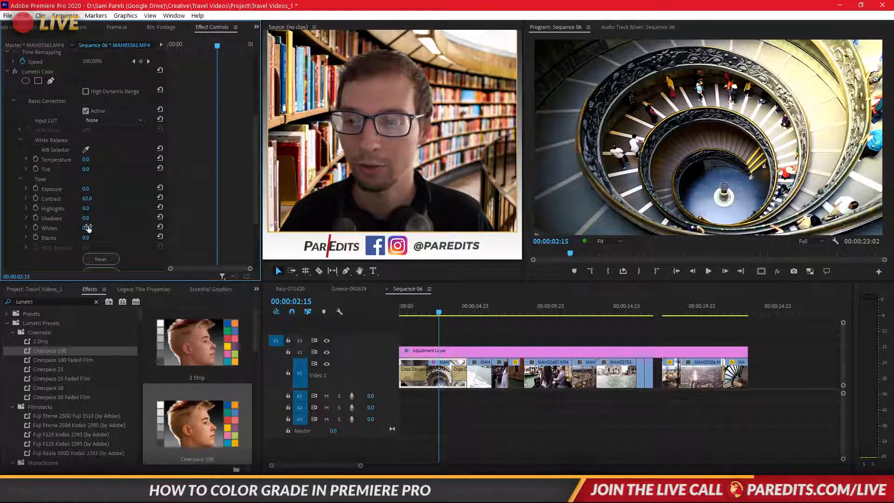
pyautogui.moveTo(86, 238); pyautogui.dragTo(102, 220)
pyautogui.hotkey('ctrl', 'z')
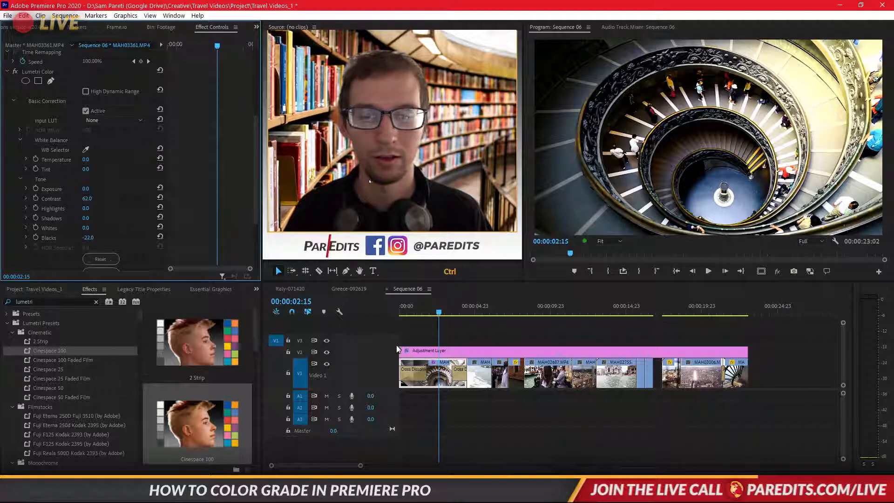
# Copy the staircase clip's Lumetri Color effect and paste it onto the boat wake clip MAH02576.MP4.
pyautogui.click(47, 73)
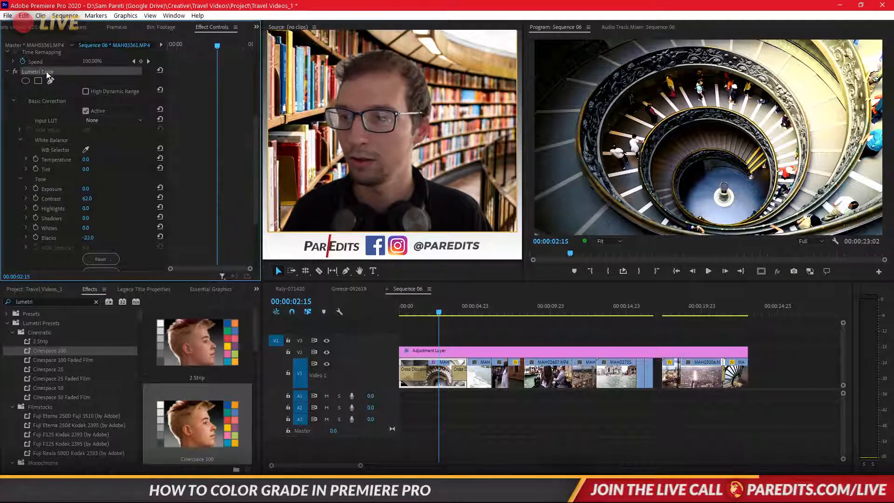
pyautogui.click(476, 308)
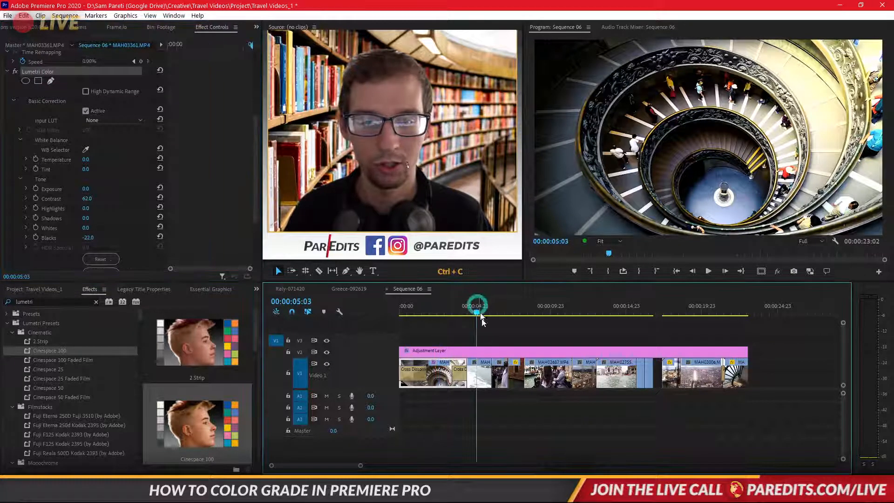
pyautogui.click(475, 381)
pyautogui.hotkey('ctrl', 'v')
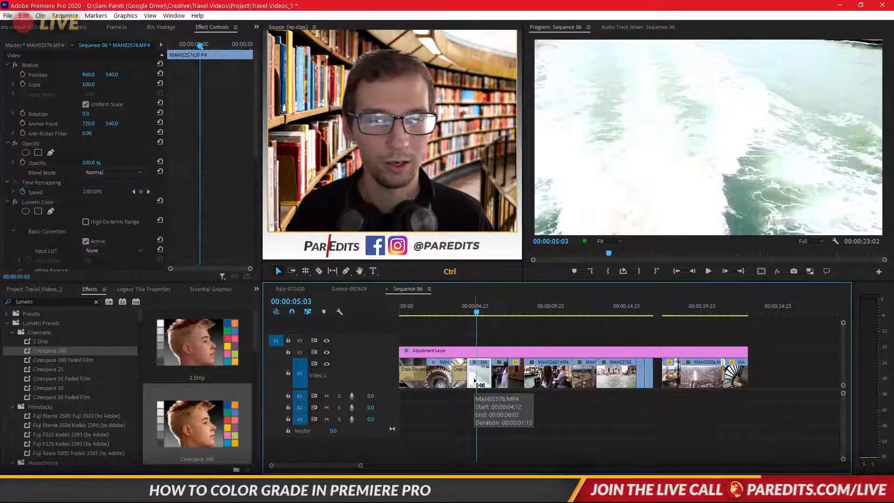
pyautogui.press('space')
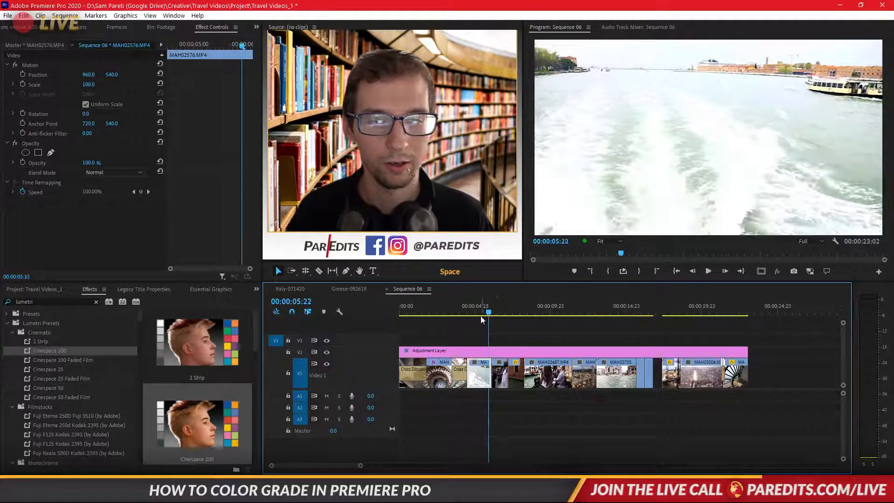
pyautogui.press('space')
pyautogui.hotkey('ctrl', 'v')
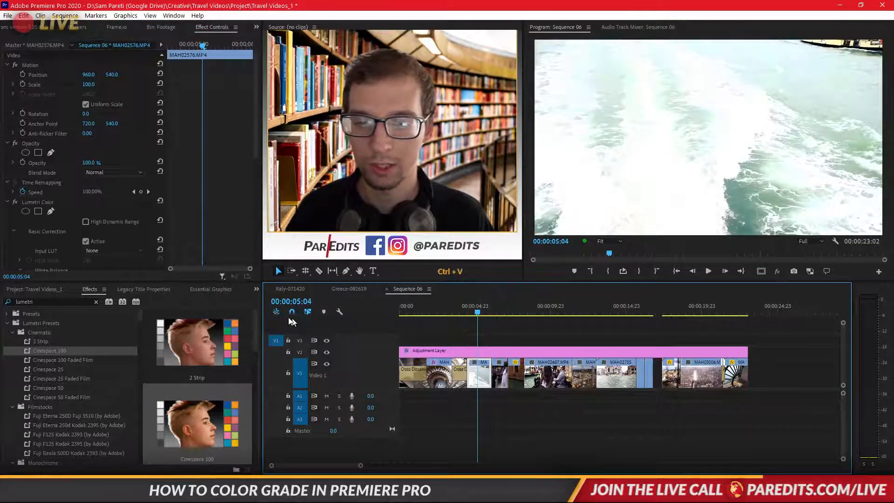
# Reset the boat wake clip's contrast and set its blacks to -120 and whites to -50.
pyautogui.scroll(-8, 214, 196)
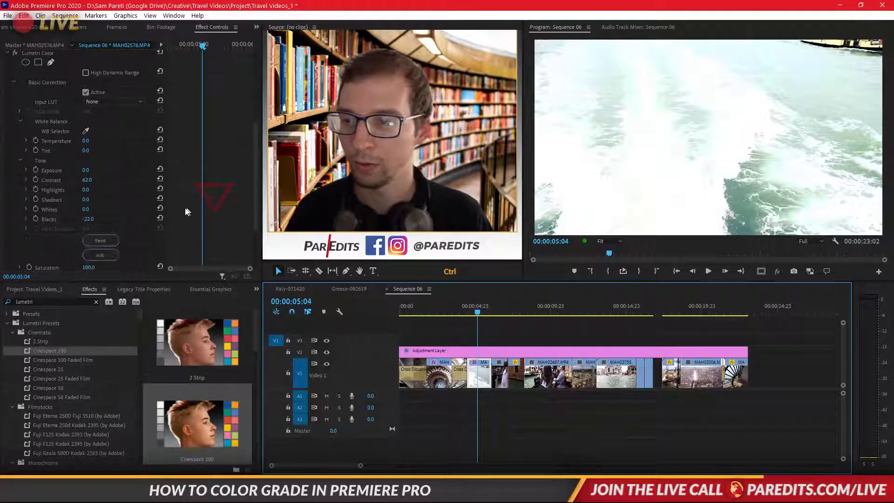
pyautogui.click(160, 178)
pyautogui.click(160, 218)
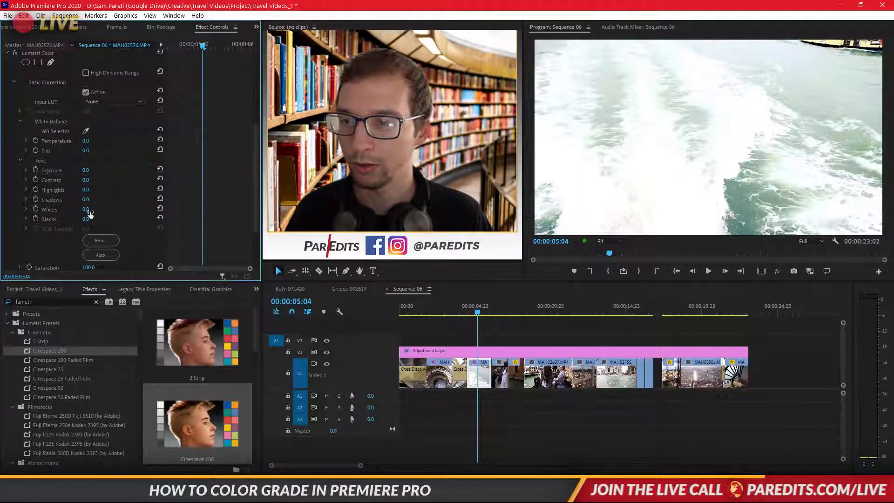
pyautogui.moveTo(85, 219); pyautogui.dragTo(56, 219)
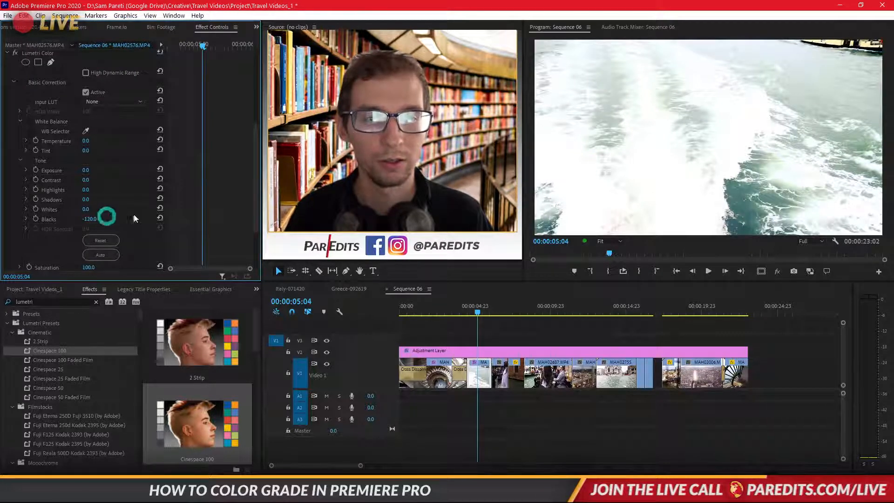
pyautogui.moveTo(85, 209); pyautogui.dragTo(68, 209)
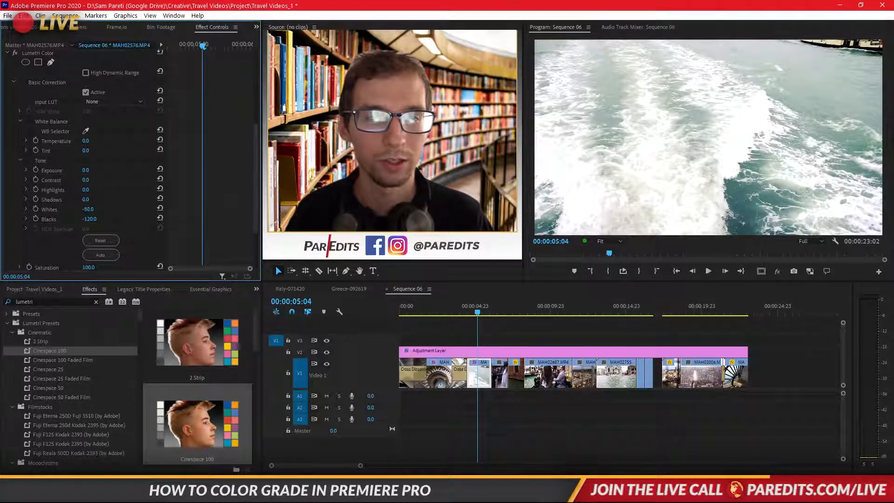
pyautogui.click(233, 244)
# Replay the boat wake clip several times and play on into the canal clips to check the grade.
pyautogui.click(465, 311)
pyautogui.press('space')
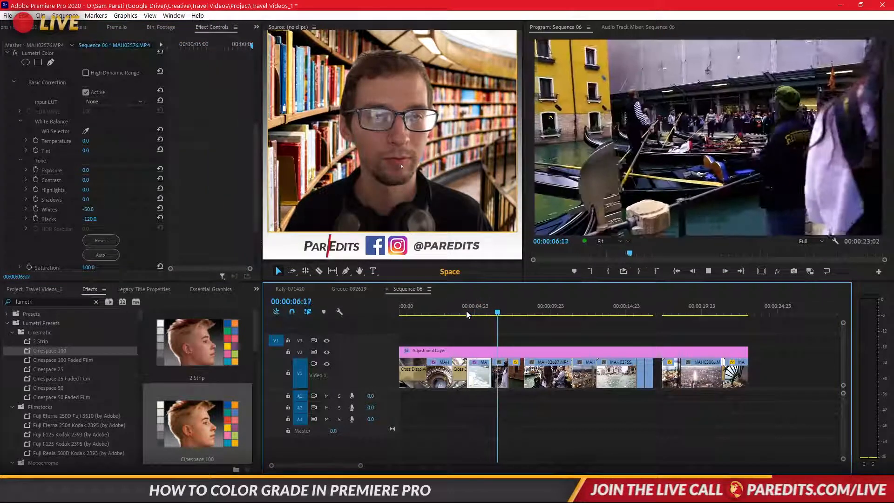
pyautogui.click(467, 312)
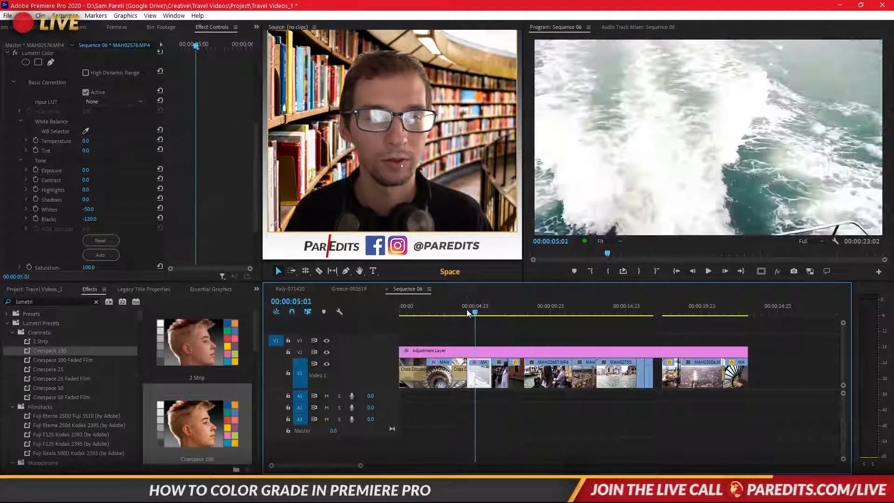
pyautogui.press('space')
pyautogui.click(467, 311)
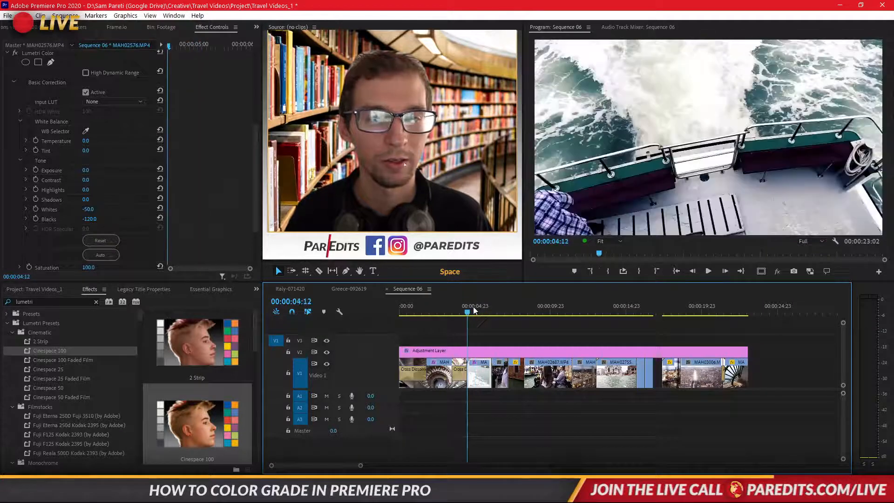
pyautogui.press('space')
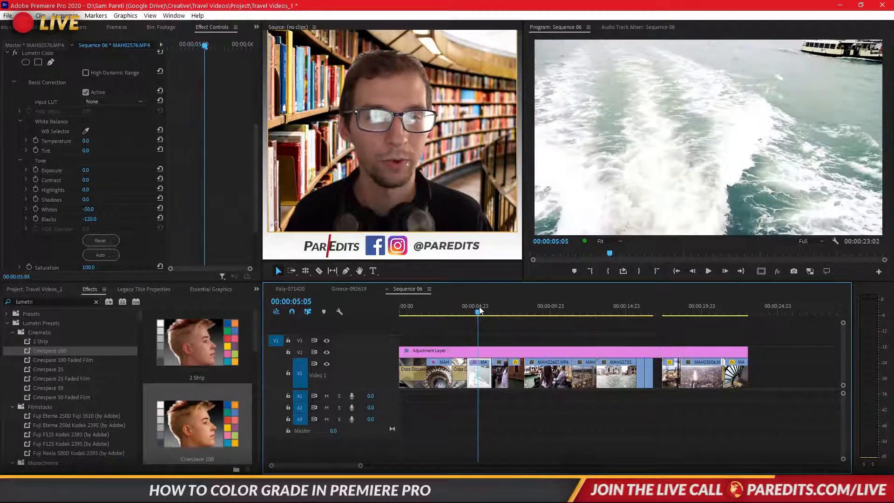
pyautogui.click(480, 309)
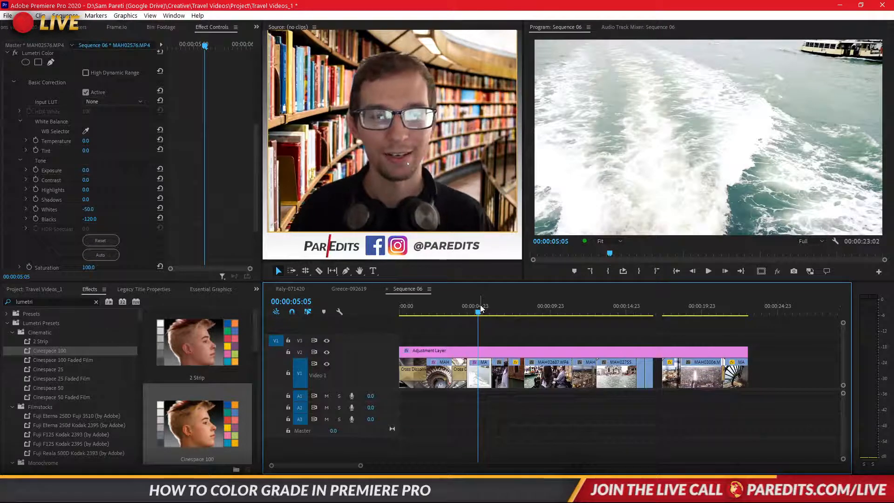
pyautogui.click(472, 310)
pyautogui.press('space')
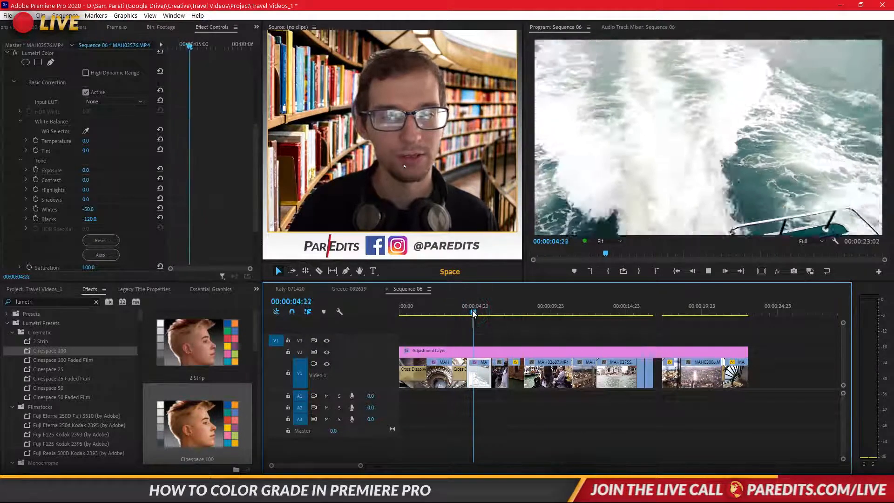
pyautogui.press('space')
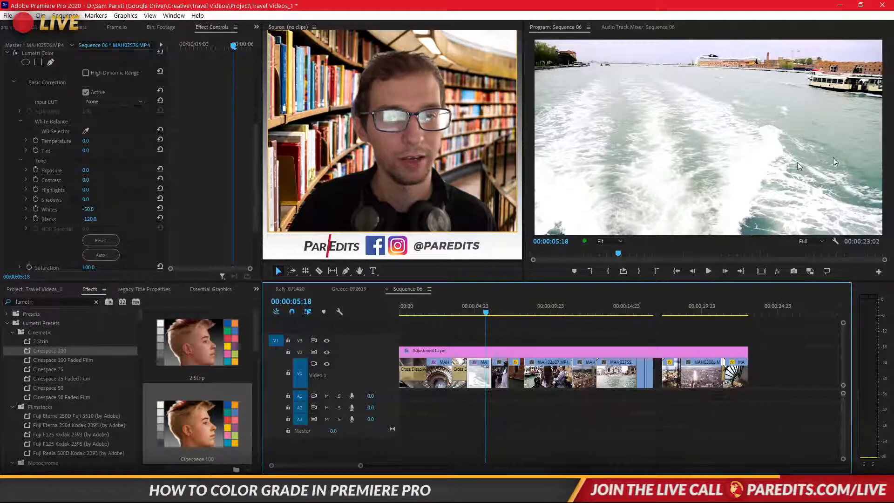
pyautogui.press('space')
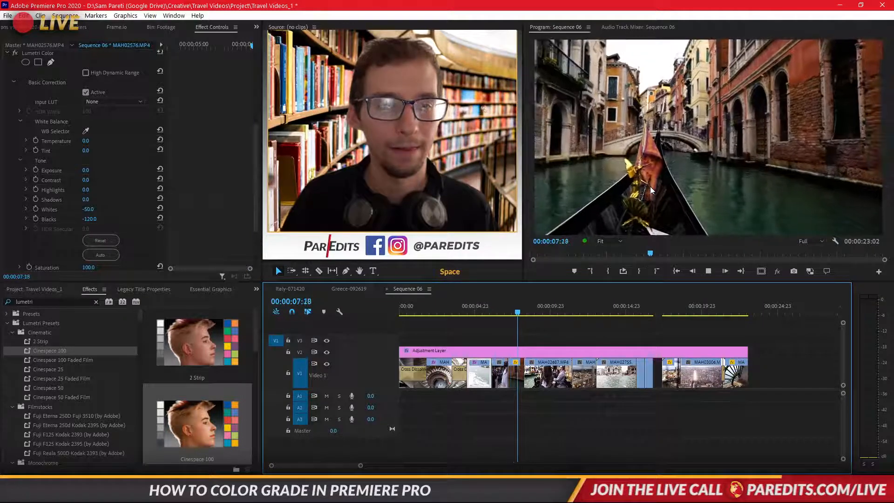
pyautogui.press('space')
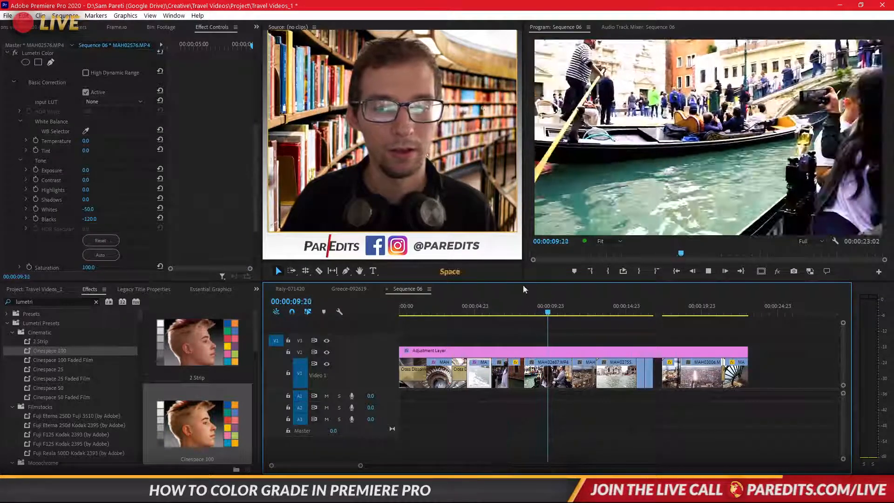
# Copy the staircase clip's Lumetri Color effect onto the gondola bow clip MAH02691.MP4.
pyautogui.click(513, 304)
pyautogui.moveTo(513, 305); pyautogui.dragTo(514, 312)
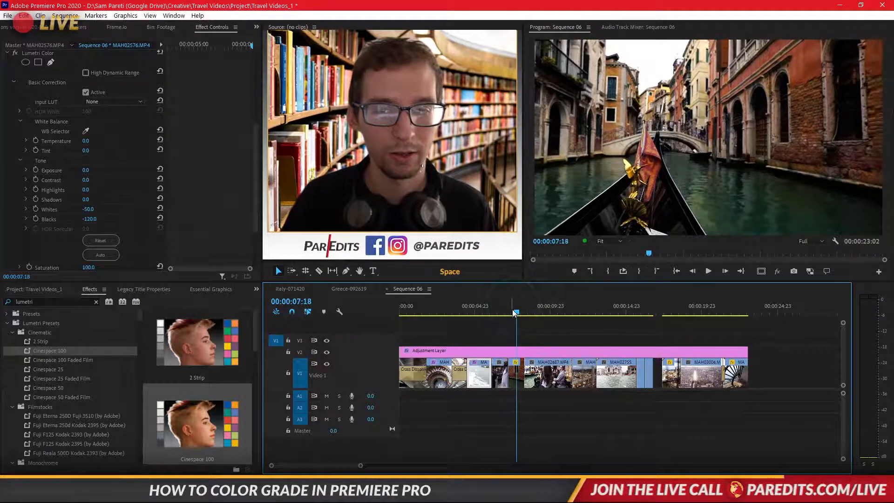
pyautogui.click(436, 368)
pyautogui.click(35, 202)
pyautogui.hotkey('ctrl', 'c')
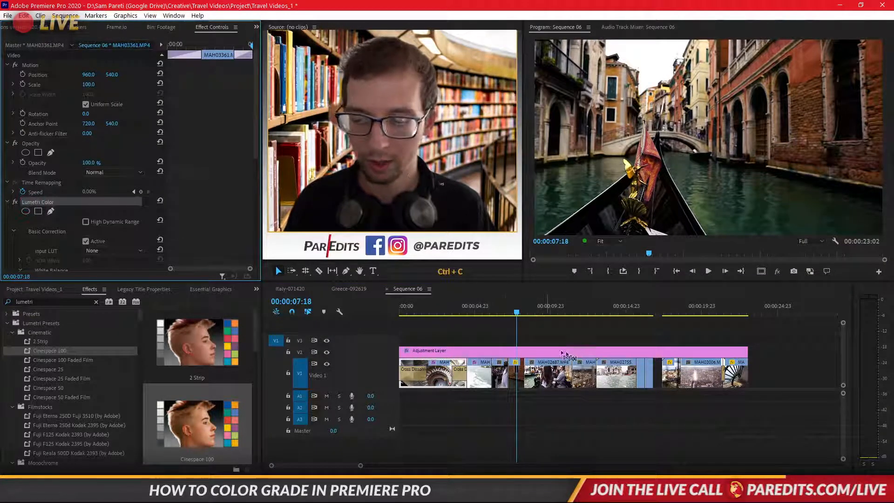
pyautogui.click(516, 375)
pyautogui.hotkey('ctrl', 'v')
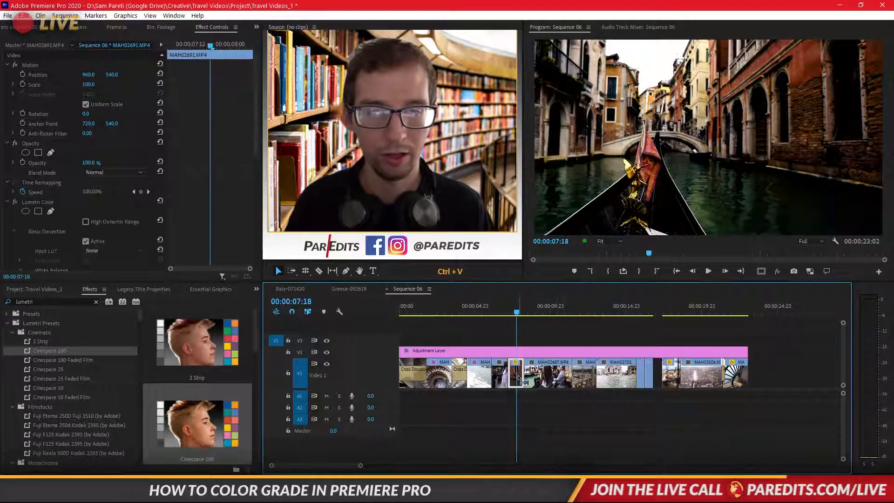
# Reset the gondola bow clip's blacks and set its exposure to 0.4, contrast to 20 and highlights to 104.
pyautogui.scroll(-5, 222, 225)
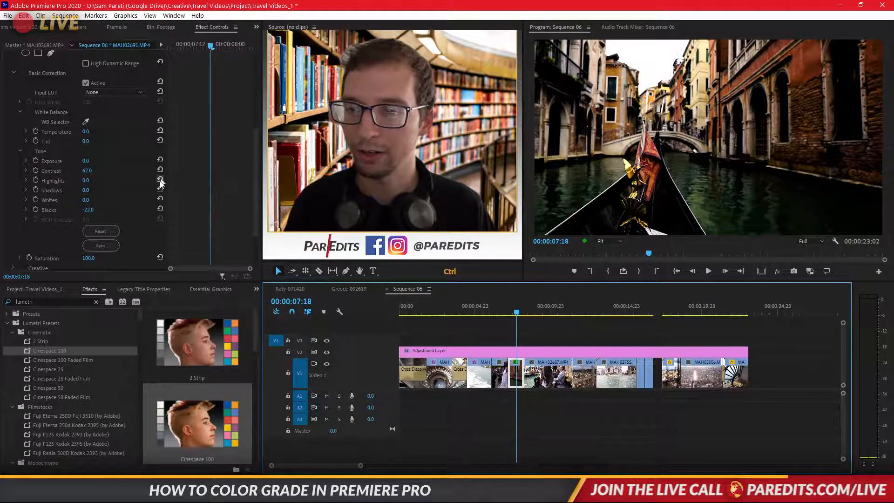
pyautogui.click(160, 209)
pyautogui.click(159, 169)
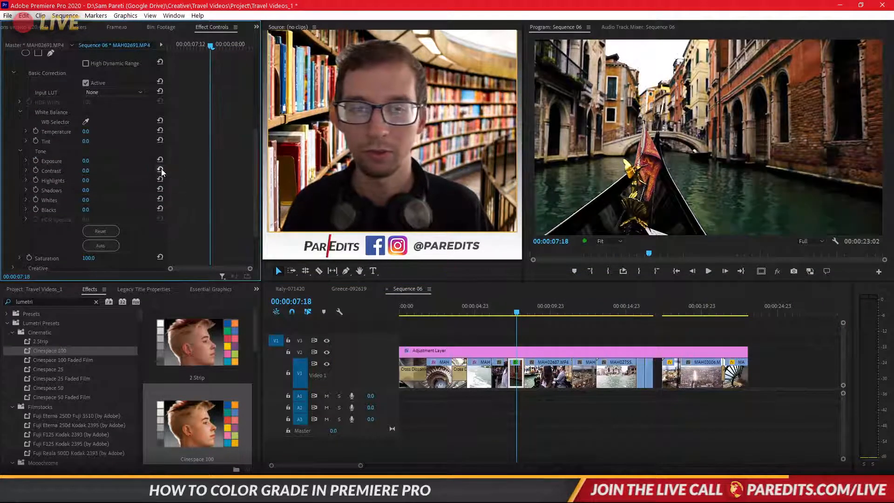
pyautogui.moveTo(85, 161); pyautogui.dragTo(94, 177)
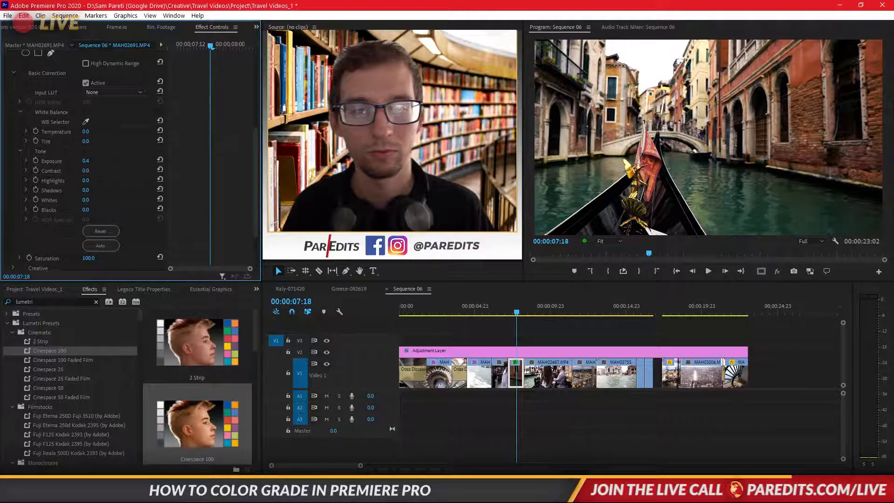
pyautogui.moveTo(92, 183); pyautogui.dragTo(140, 183)
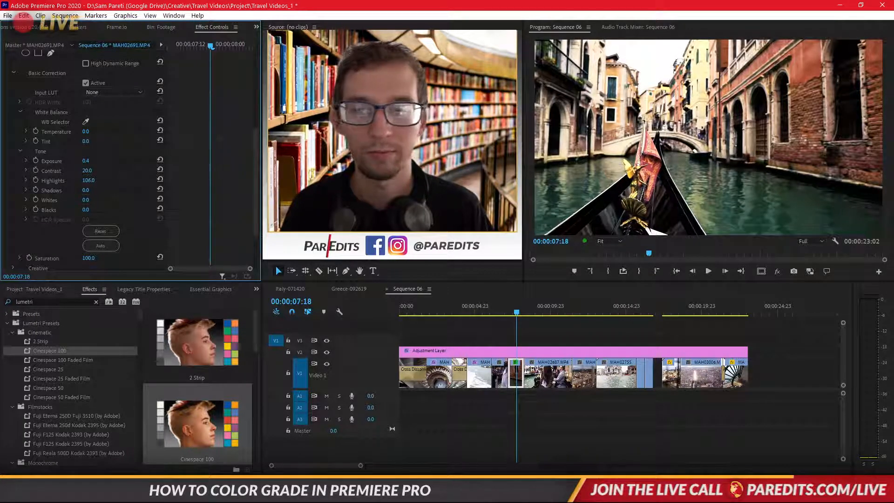
# Raise the vibrance in the gondola bow clip's Creative adjustments to 75.
pyautogui.scroll(-3, 200, 167)
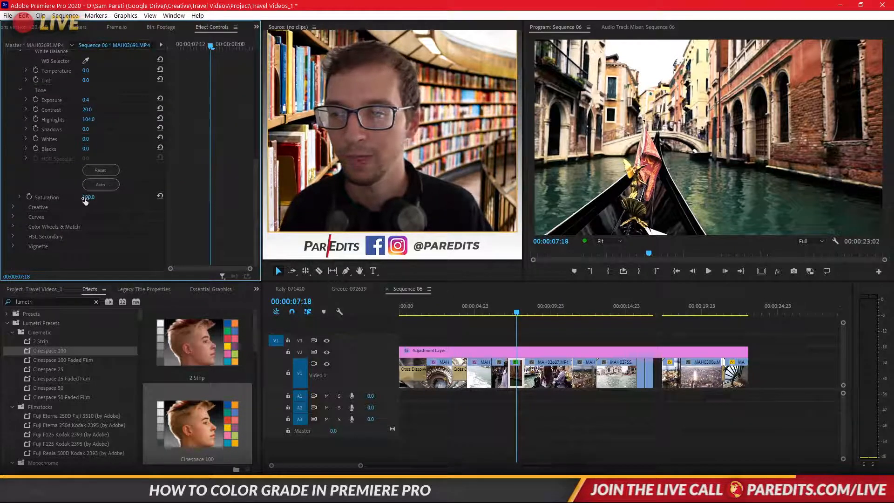
pyautogui.click(13, 206)
pyautogui.scroll(-2, 205, 208)
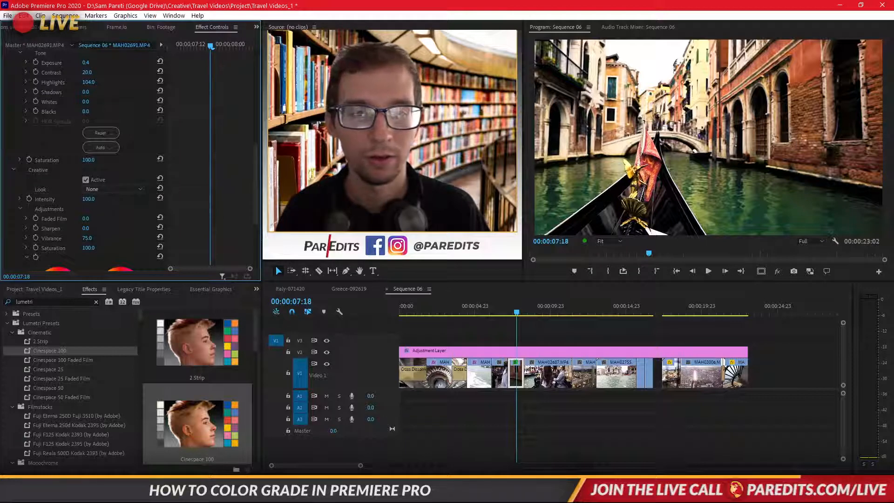
# Replay the gondola bow clip with its neighbouring clips and review its Lumetri Color settings.
pyautogui.click(499, 309)
pyautogui.press('space')
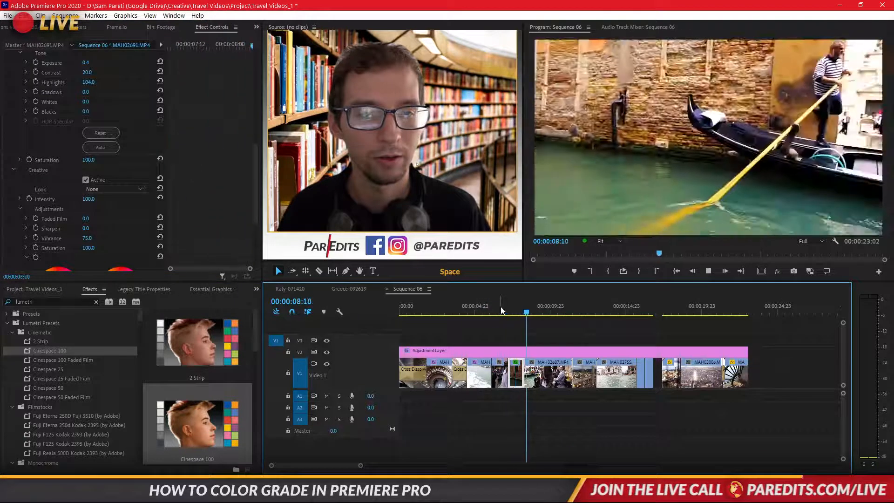
pyautogui.click(516, 304)
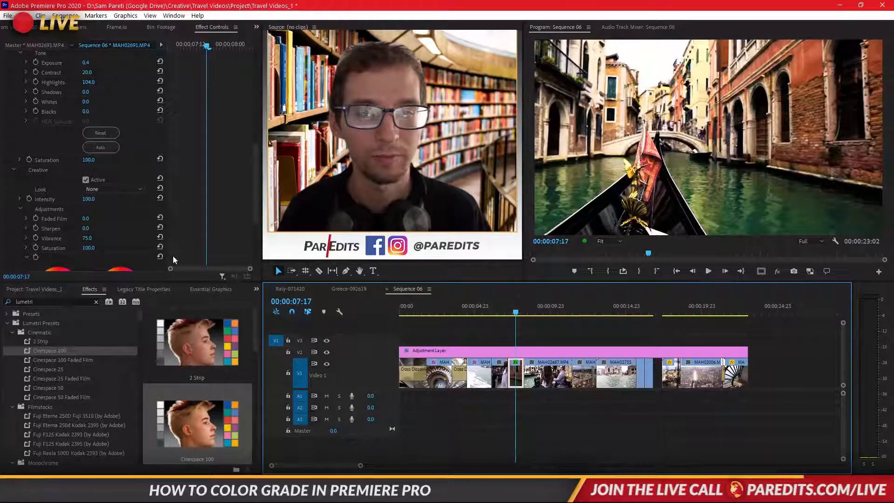
pyautogui.scroll(-1, 179, 232)
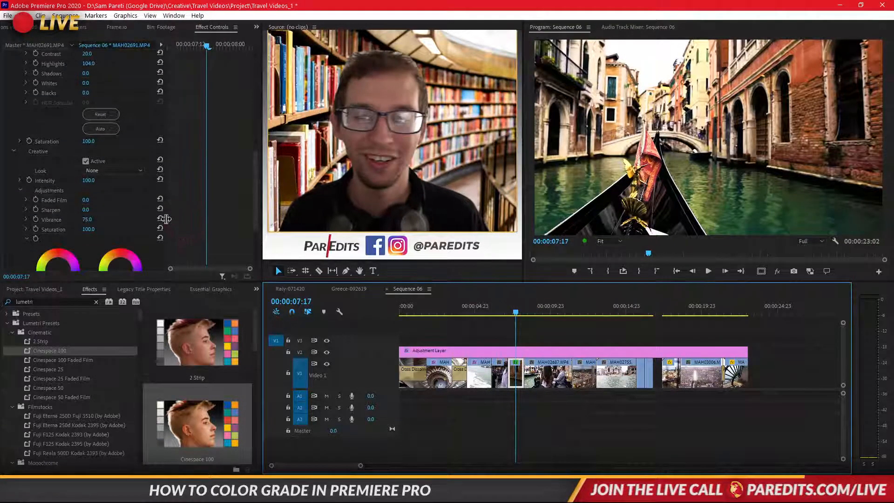
pyautogui.scroll(3, 180, 214)
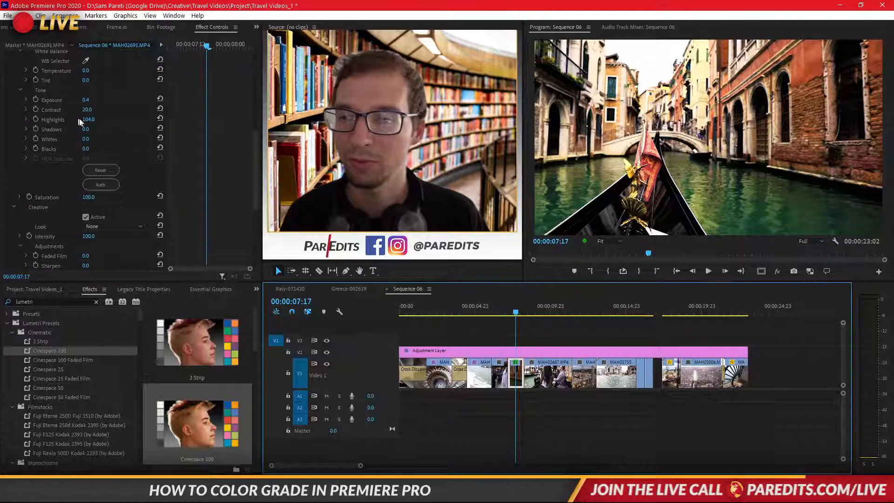
# Lower the gondola bow clip's highlights to 18 and slightly reduce its Creative vibrance.
pyautogui.moveTo(87, 119); pyautogui.dragTo(44, 120)
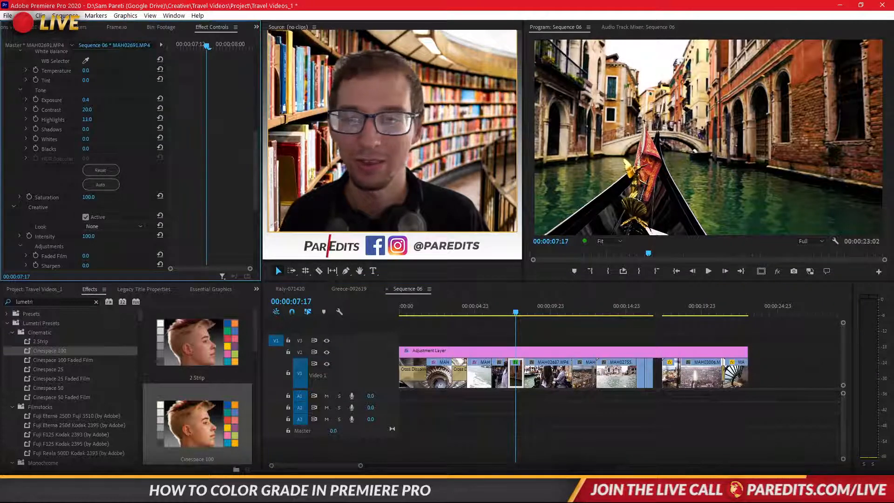
pyautogui.scroll(-3, 190, 228)
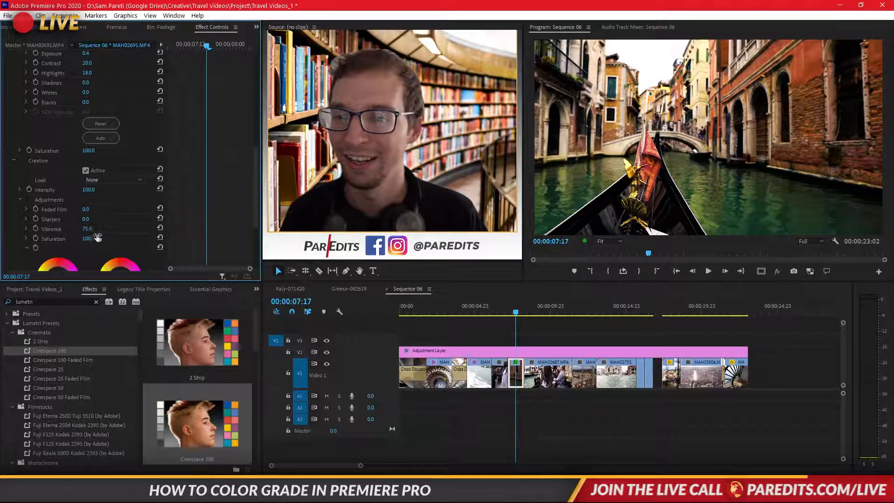
pyautogui.moveTo(89, 229); pyautogui.dragTo(88, 229)
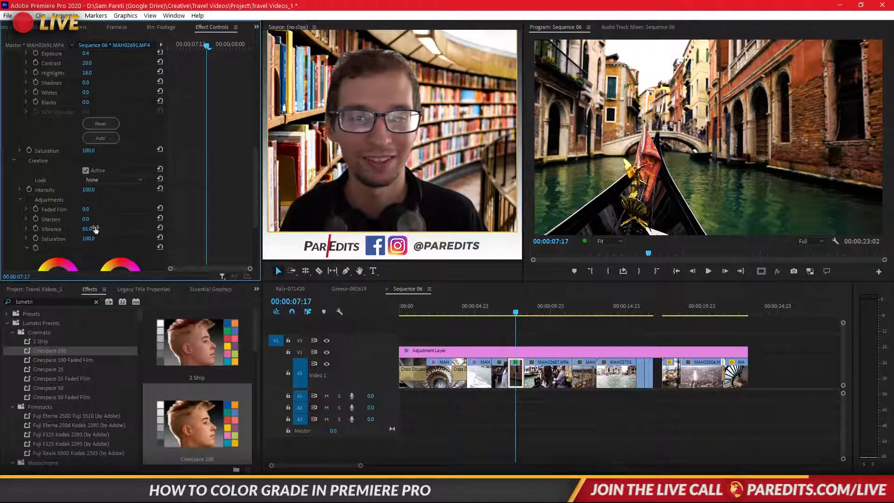
# Play the sequence from the clip before the gondola bow shot to review the adjusted grade.
pyautogui.click(549, 333)
pyautogui.click(498, 310)
pyautogui.press('space')
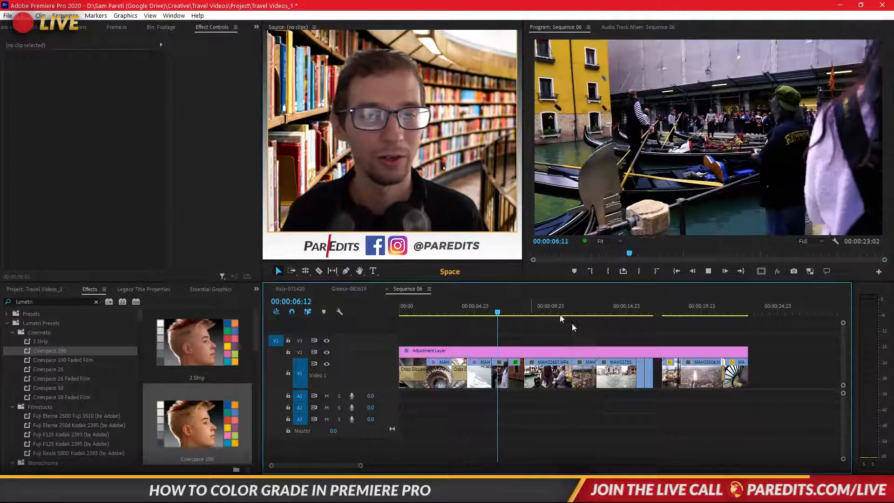
pyautogui.press('space')
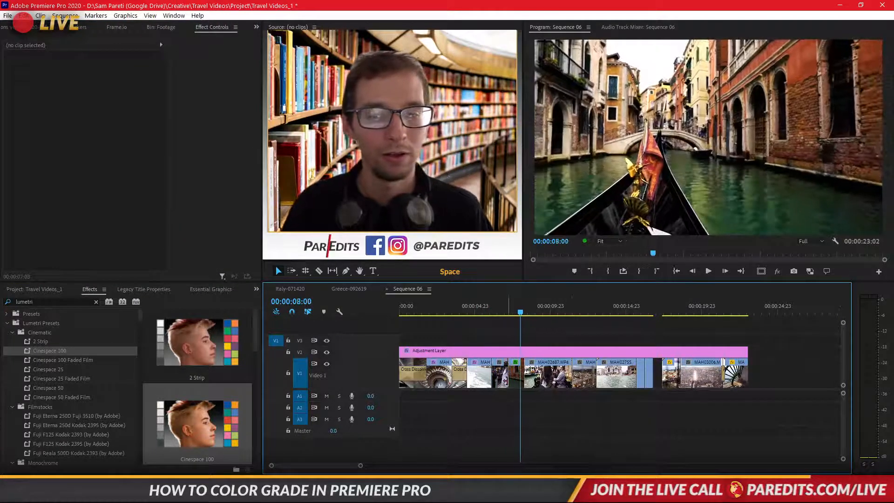
# Turn off reverse speed for the gondola bow clip MAH02691.MP4 in its speed and duration settings.
pyautogui.rightClick(518, 374)
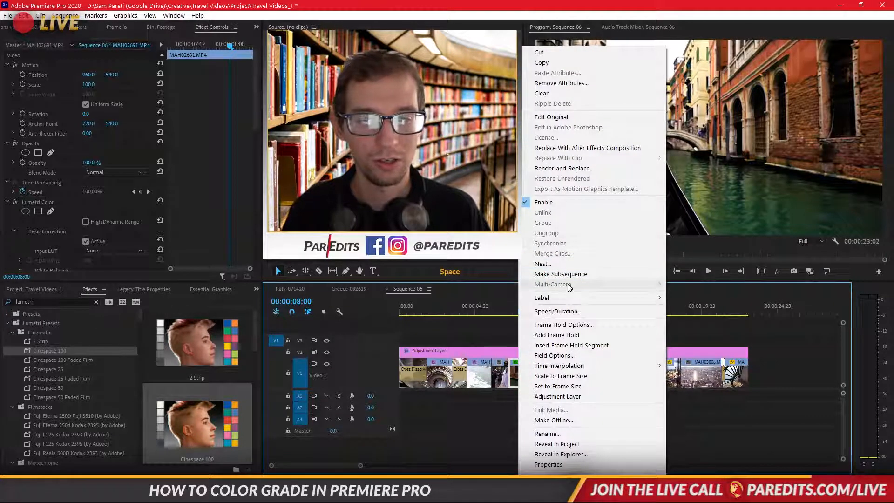
pyautogui.click(558, 312)
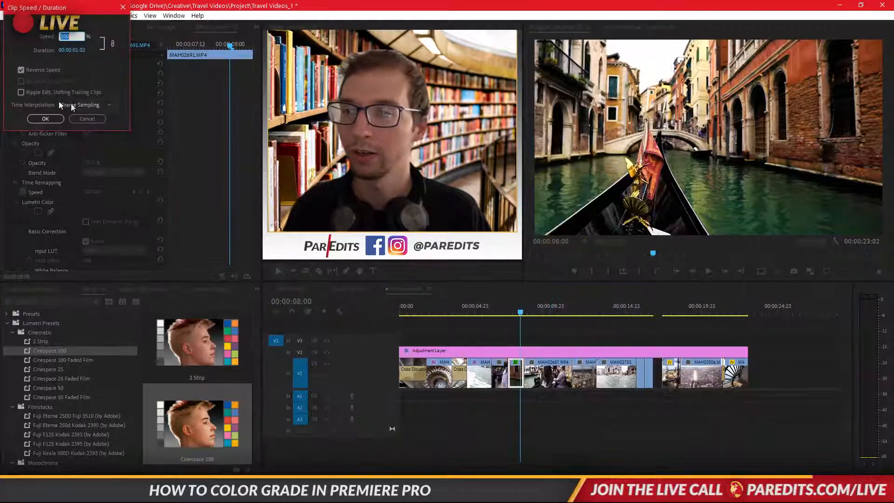
pyautogui.click(21, 70)
pyautogui.click(45, 119)
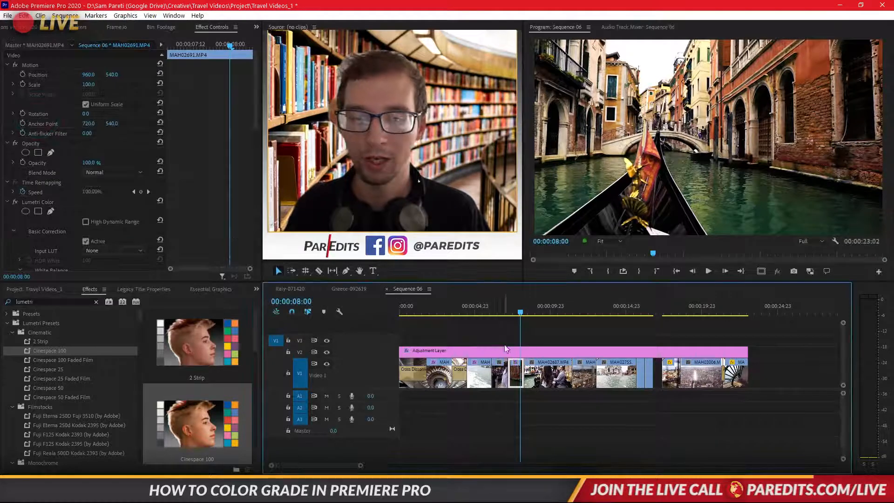
# Shift all clips after the gondola bow shot later, lengthen that shot to fill the gap, and extend the adjustment layer to the sequence end.
pyautogui.moveTo(559, 396); pyautogui.dragTo(748, 367)
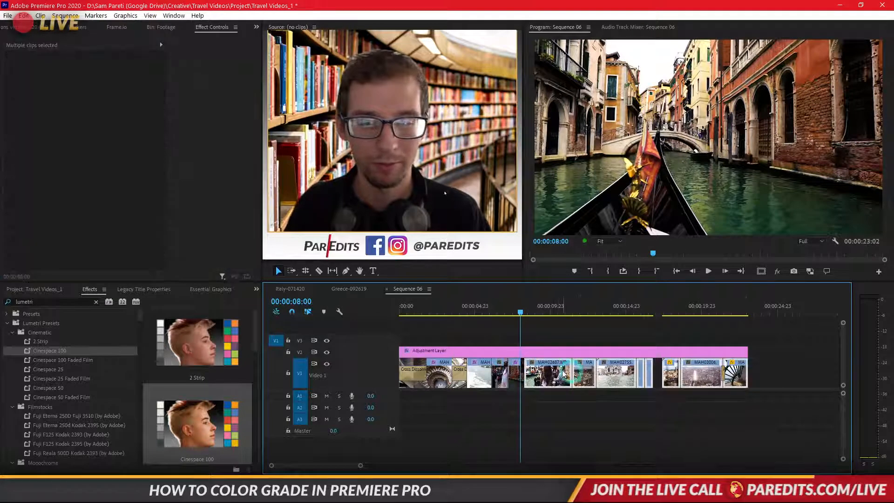
pyautogui.moveTo(557, 372); pyautogui.dragTo(597, 371)
pyautogui.moveTo(521, 372); pyautogui.dragTo(560, 372)
pyautogui.moveTo(748, 351); pyautogui.dragTo(795, 350)
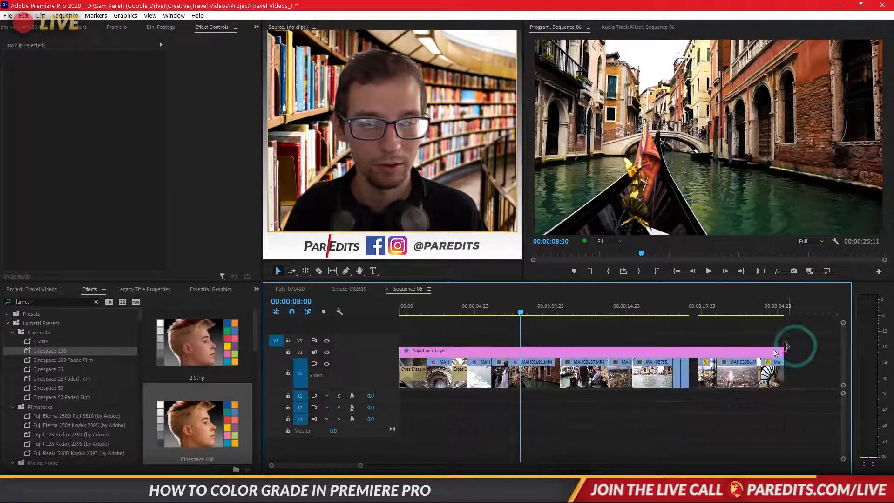
# Play the sequence from the lengthened gondola bow clip through to the city skyline clip.
pyautogui.click(509, 312)
pyautogui.press('space')
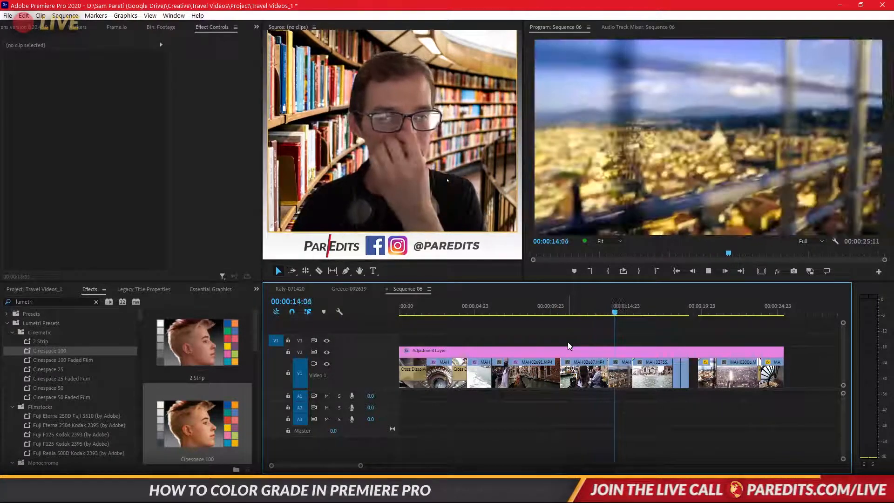
pyautogui.press('space')
# Apply Lumetri Color to the city skyline clip MAH03002.MP4 and set its temperature to -34.
pyautogui.click(608, 361)
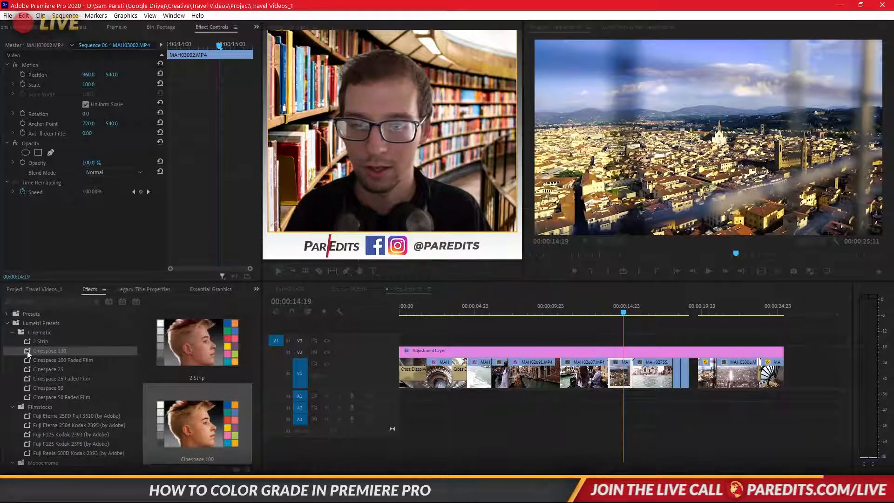
pyautogui.moveTo(75, 363); pyautogui.dragTo(83, 251)
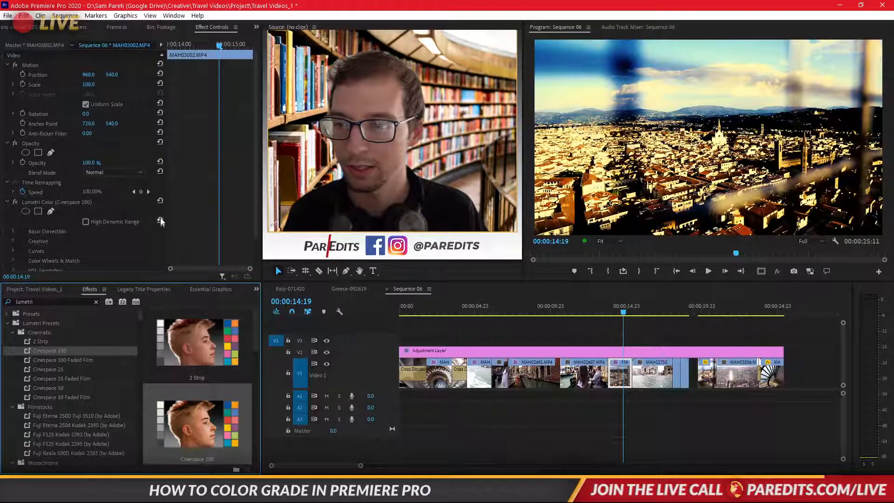
pyautogui.click(12, 231)
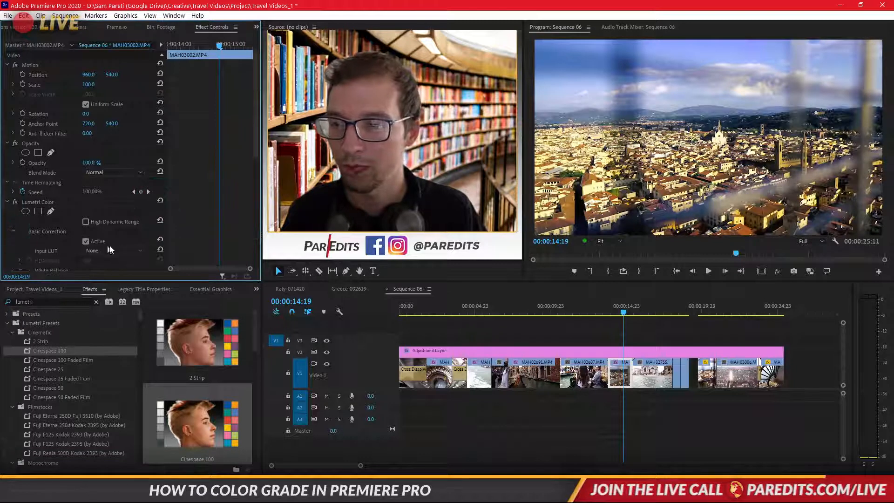
pyautogui.scroll(-2, 188, 218)
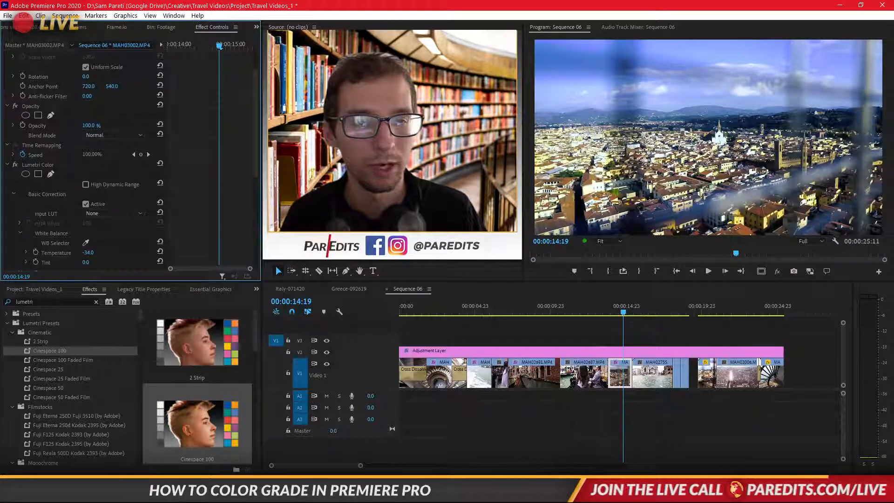
# Play from just before the city skyline clip, then step back frame by frame near the cathedral clip to check their color.
pyautogui.click(604, 309)
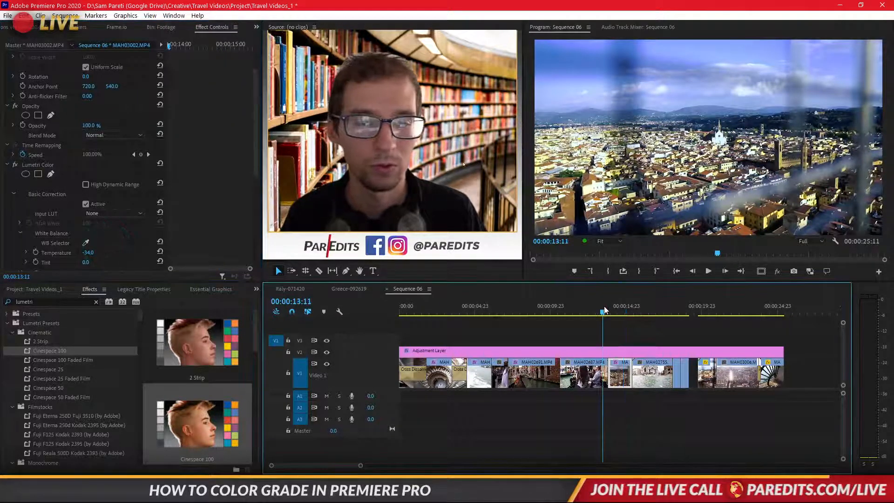
pyautogui.press('space')
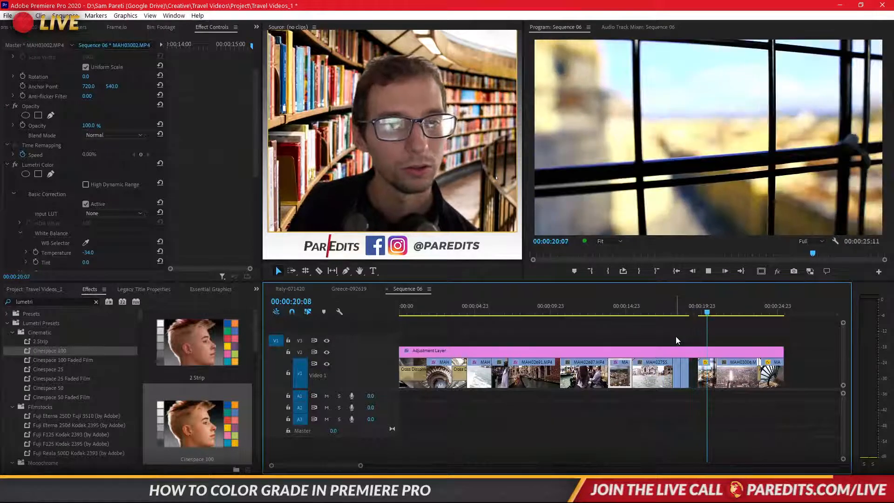
pyautogui.press('space')
pyautogui.press('Left')
pyautogui.press('Left')
pyautogui.press('Left')
pyautogui.press('Left')
pyautogui.press('Left')
pyautogui.press('Left')
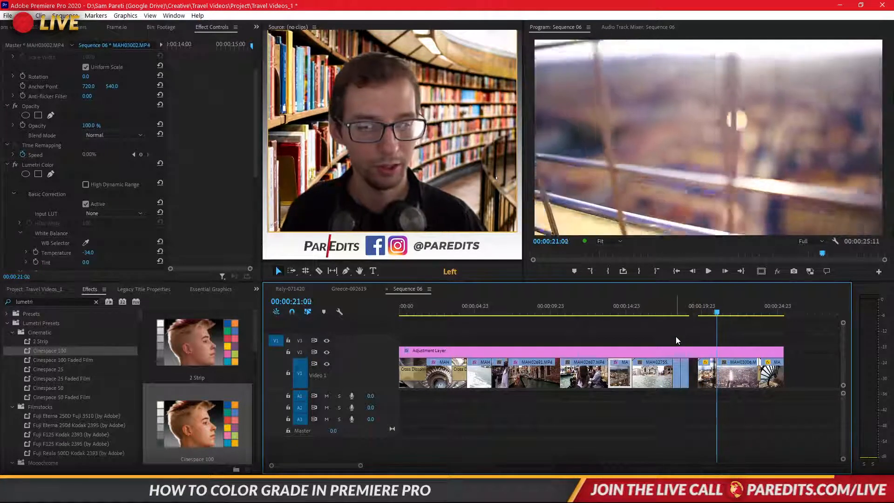
# Copy the city skyline clip's Lumetri Color effect onto the cathedral clip MAH02991.MP4.
pyautogui.click(52, 164)
pyautogui.hotkey('ctrl', 'c')
pyautogui.click(709, 380)
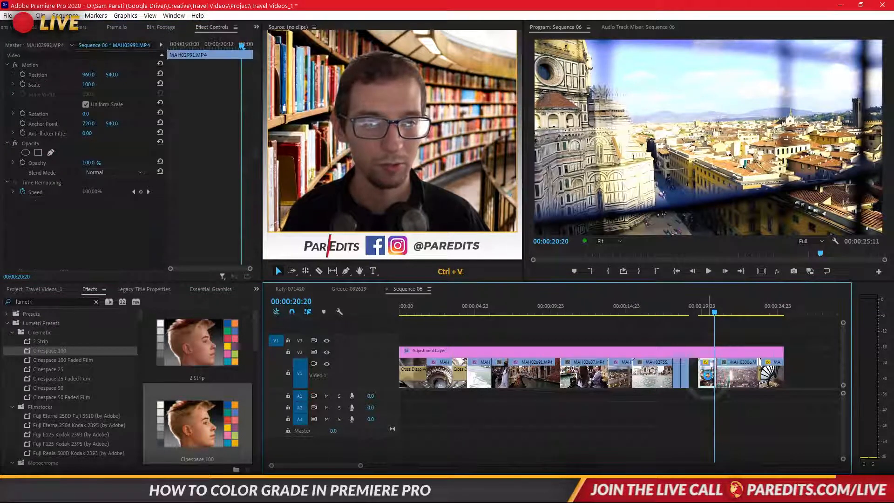
# Reset the cathedral clip's white balance temperature, try warmer and cooler values, and set it to -5.
pyautogui.scroll(-5, 158, 253)
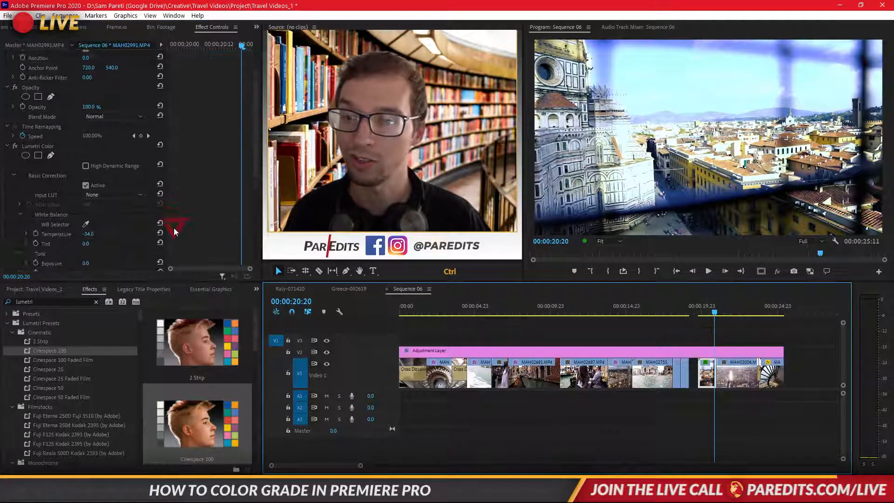
pyautogui.click(160, 196)
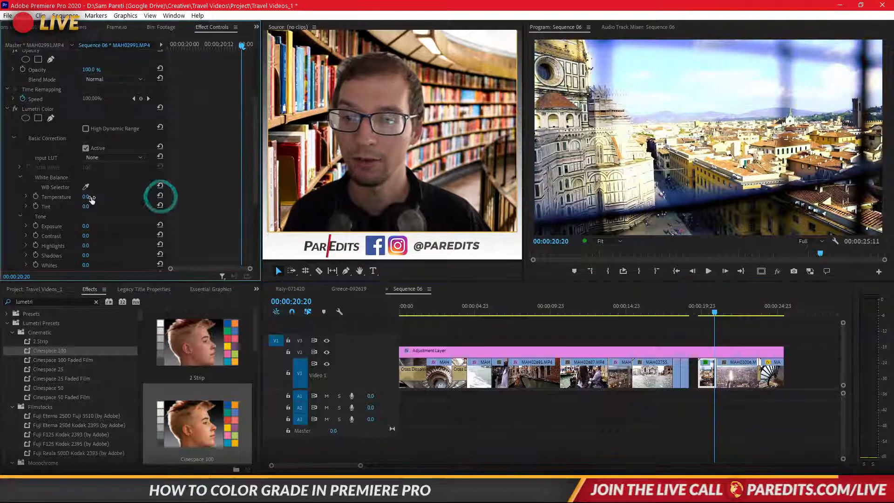
pyautogui.moveTo(85, 197); pyautogui.dragTo(77, 196)
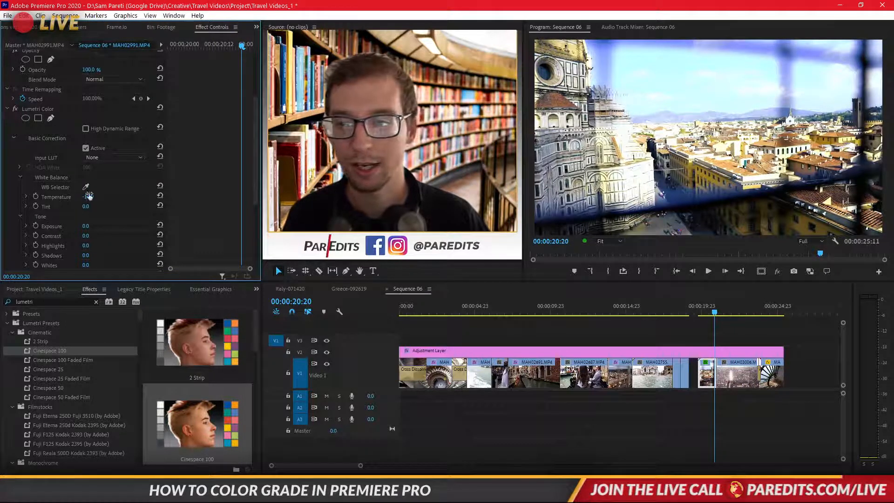
pyautogui.moveTo(88, 196); pyautogui.dragTo(135, 196)
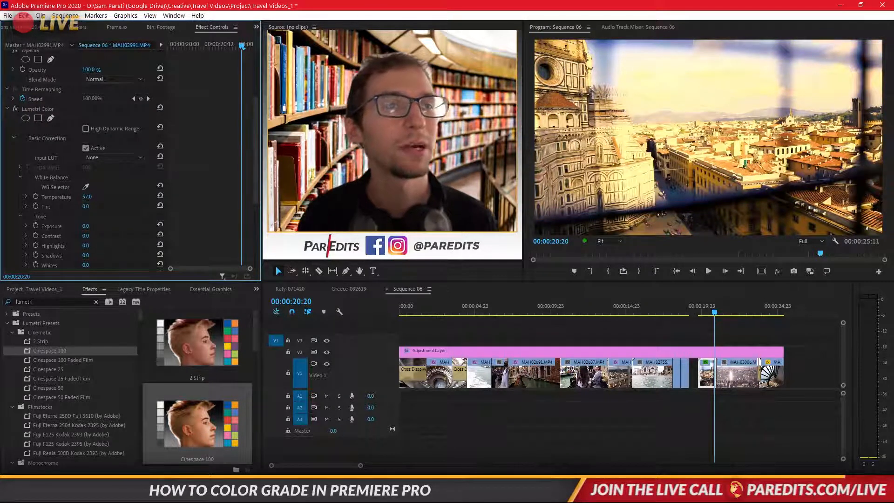
pyautogui.moveTo(135, 196); pyautogui.dragTo(136, 196)
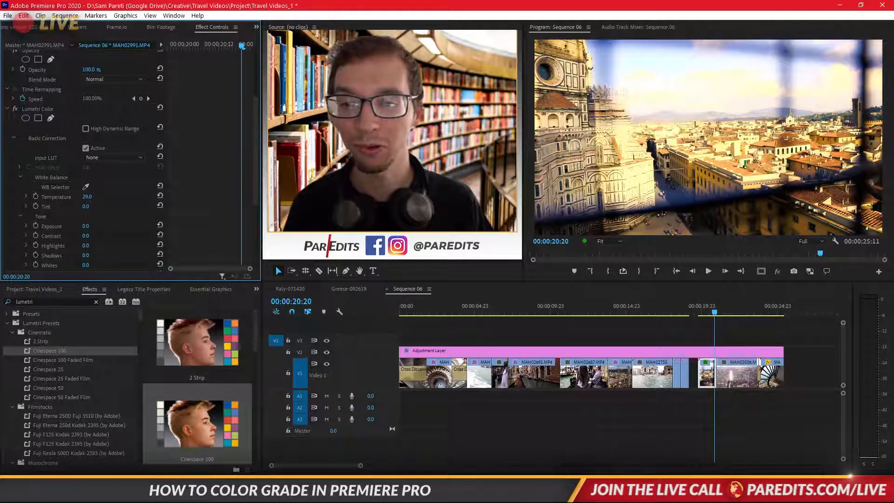
pyautogui.moveTo(87, 197); pyautogui.dragTo(77, 197)
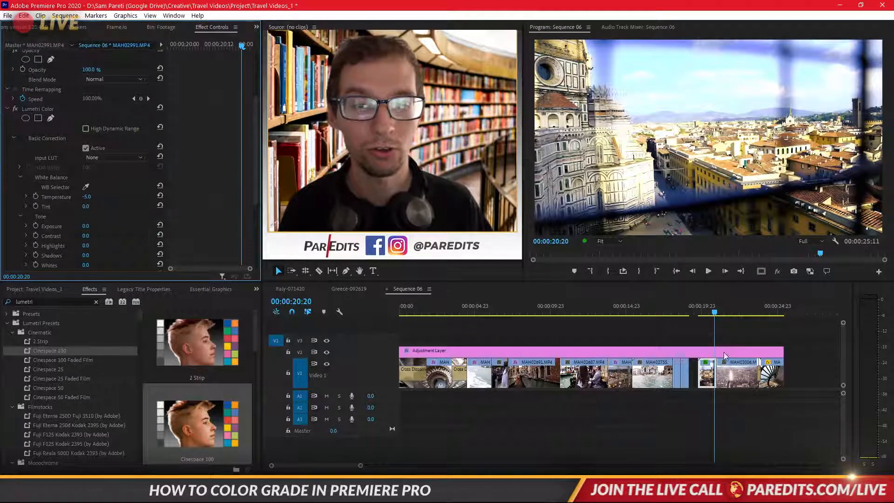
# Hide and show the adjustment layer's track to compare the cathedral clip with and without the shared grade.
pyautogui.click(739, 337)
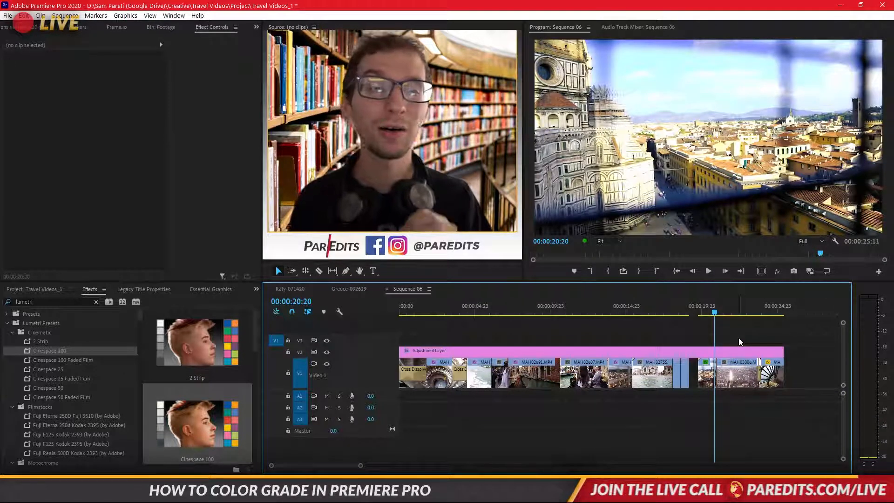
pyautogui.click(326, 354)
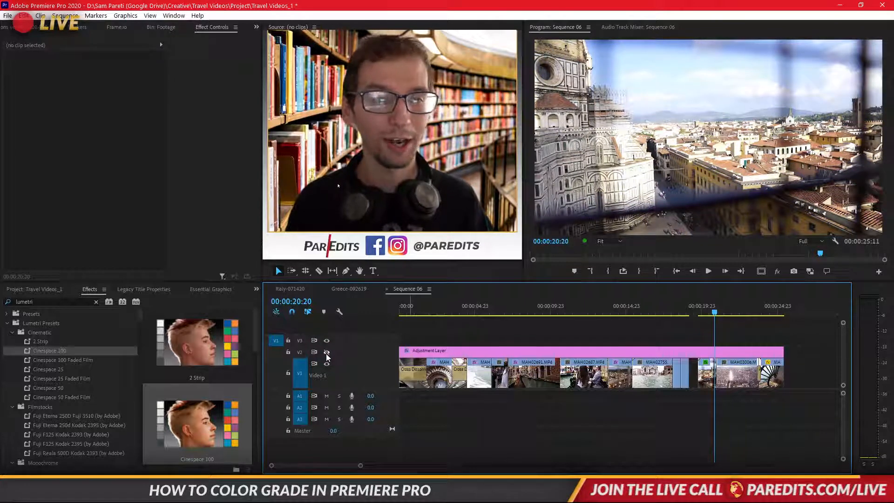
pyautogui.click(326, 353)
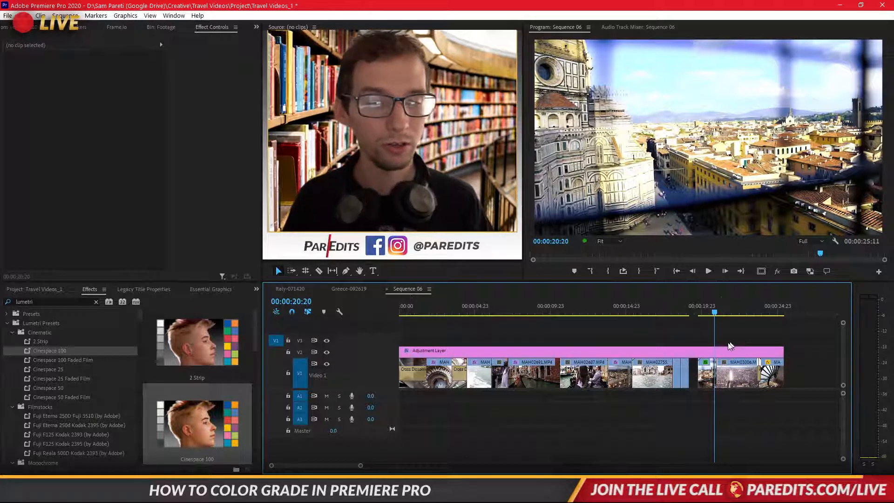
# Cut the adjustment layer at both ends of the cathedral clip and delete the section above it.
pyautogui.press('c')
pyautogui.click(717, 351)
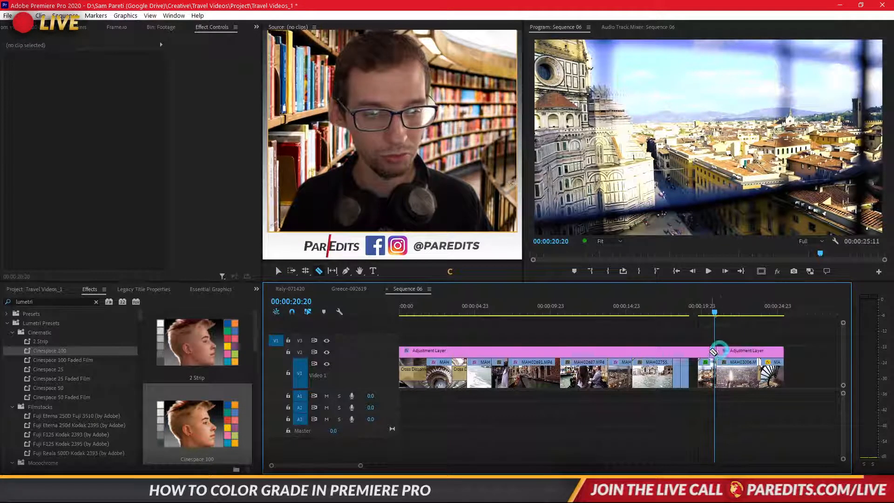
pyautogui.click(699, 352)
pyautogui.press('v')
pyautogui.click(707, 353)
pyautogui.press('Delete')
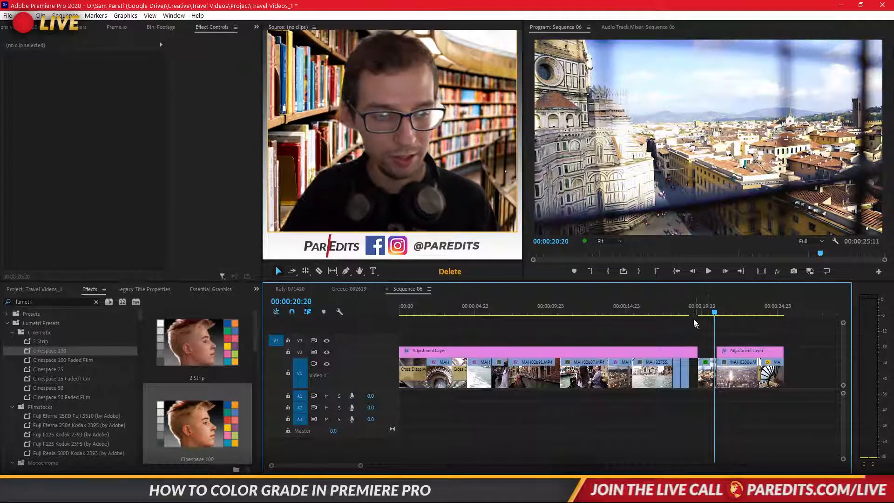
# Play the cathedral clip to review it without the adjustment layer.
pyautogui.click(690, 313)
pyautogui.press('space')
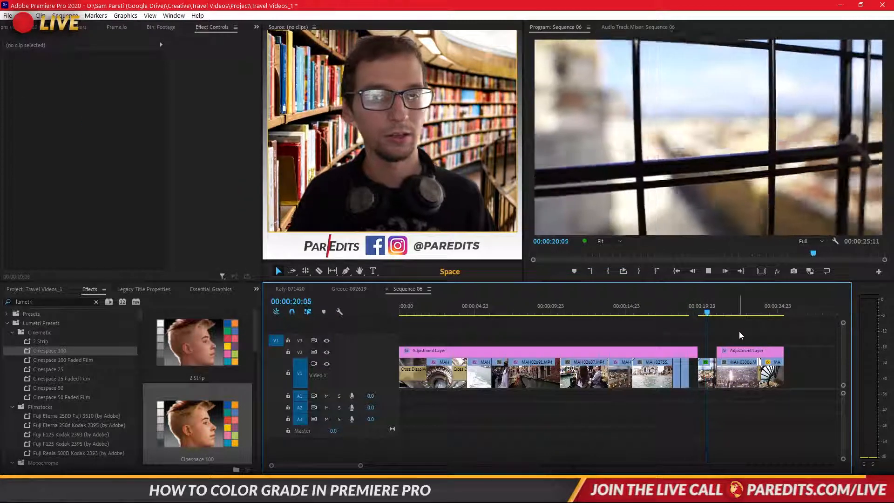
pyautogui.press('space')
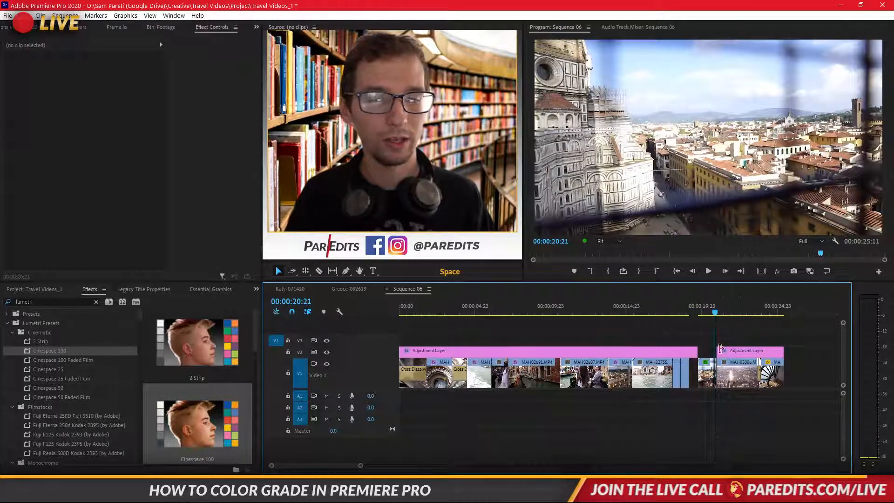
# Raise the vibrance in the cathedral clip's Creative adjustments to 30.
pyautogui.click(707, 373)
pyautogui.scroll(-2, 210, 216)
pyautogui.scroll(-6, 209, 216)
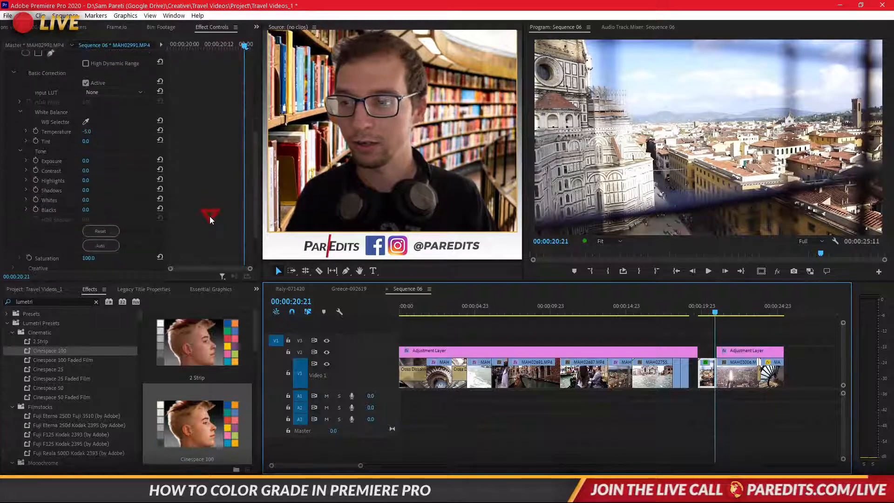
pyautogui.click(15, 206)
pyautogui.click(14, 207)
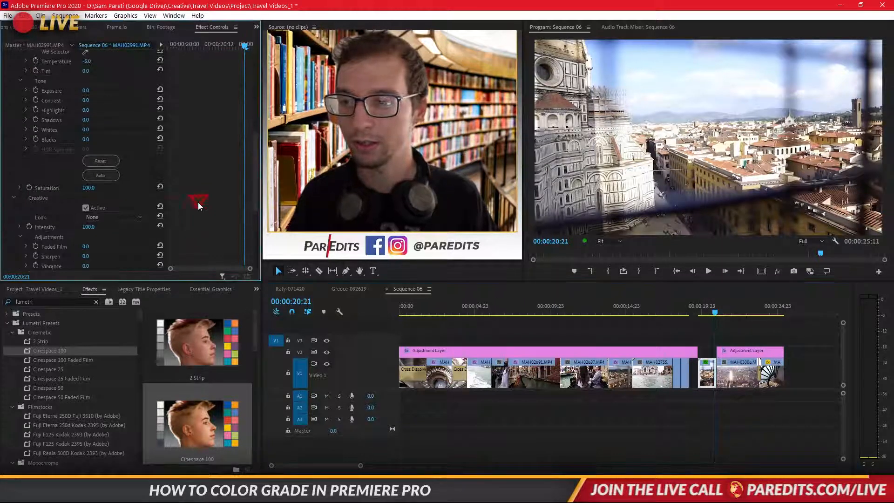
pyautogui.scroll(-3, 198, 202)
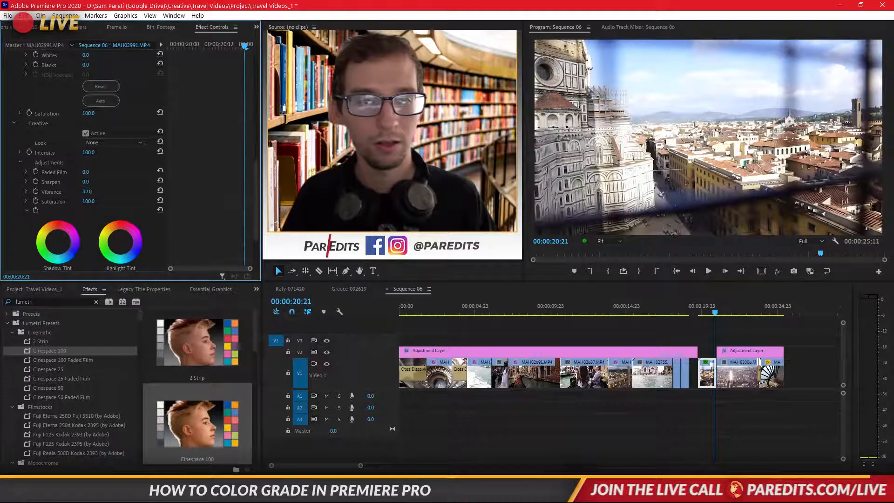
# Raise the cathedral clip's vibrance to 60 and play from just before it into the city skyline clip to review the change.
pyautogui.moveTo(85, 192); pyautogui.dragTo(117, 192)
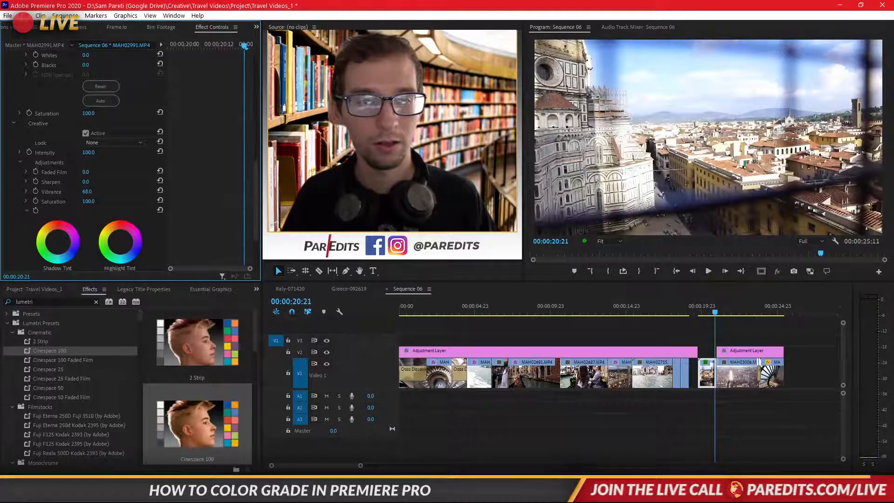
pyautogui.click(760, 339)
pyautogui.click(684, 306)
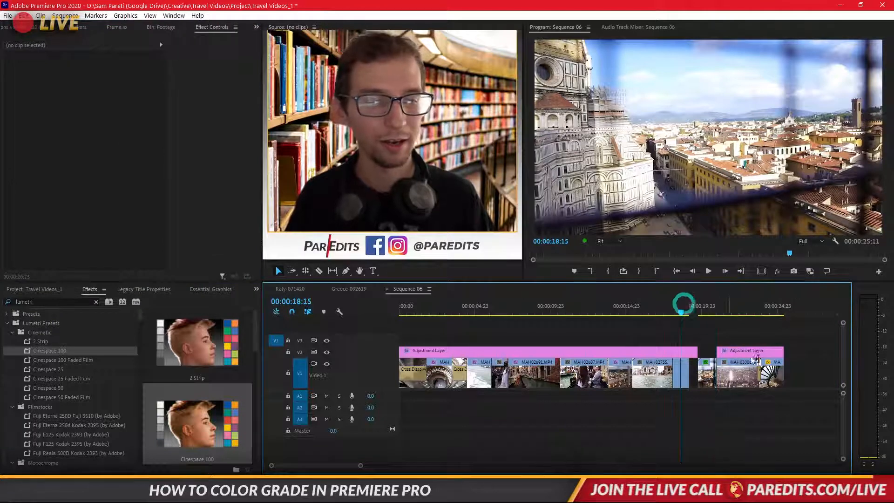
pyautogui.press('space')
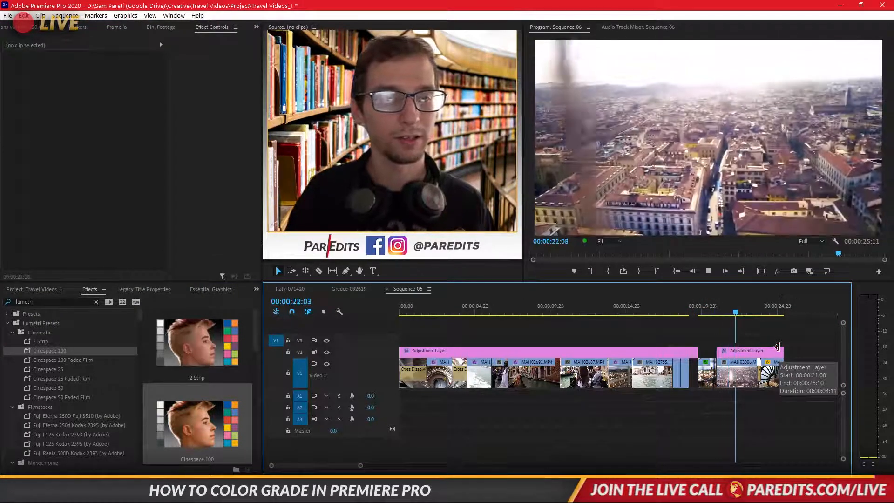
pyautogui.press('space')
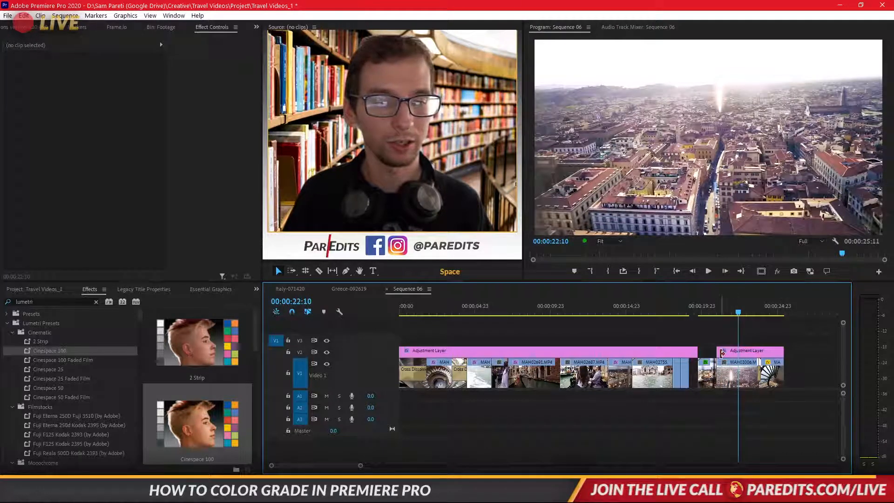
# Trim the last adjustment layer's start to the end of skyline clip MAH03006 and paste the cathedral clip's Lumetri Color effect onto that clip.
pyautogui.moveTo(718, 352); pyautogui.dragTo(761, 354)
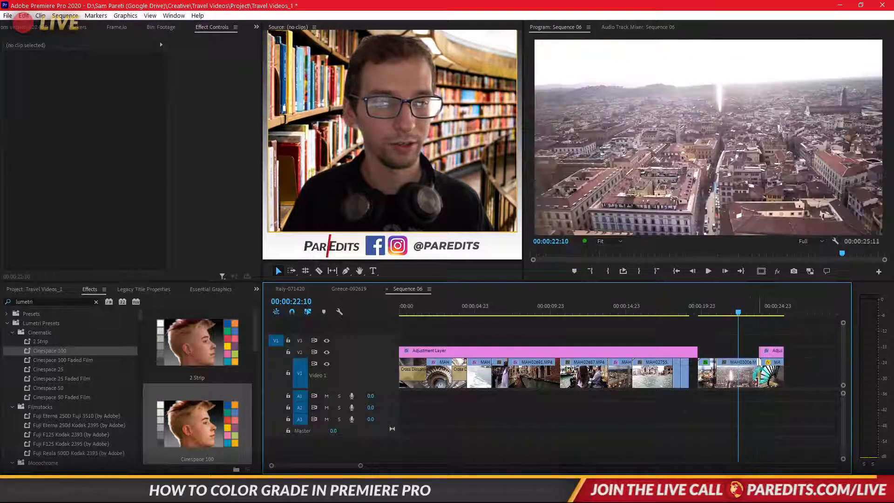
pyautogui.click(705, 373)
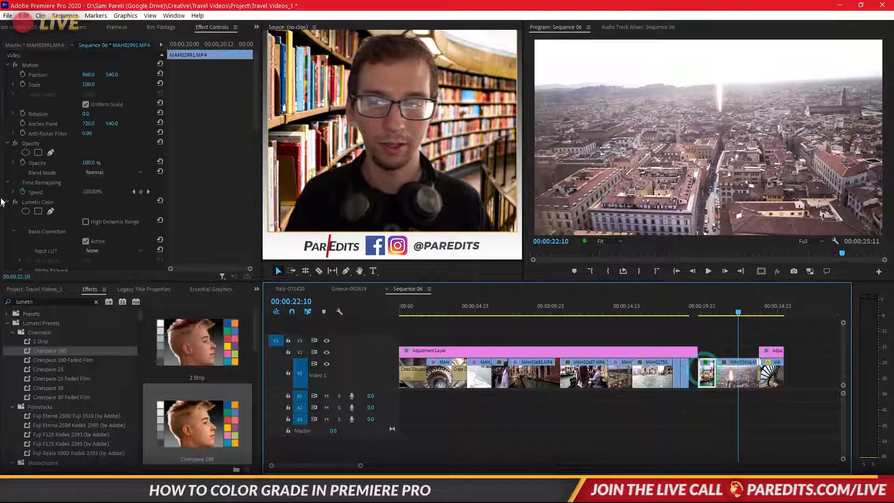
pyautogui.click(37, 202)
pyautogui.hotkey('ctrl', 'c')
pyautogui.click(739, 376)
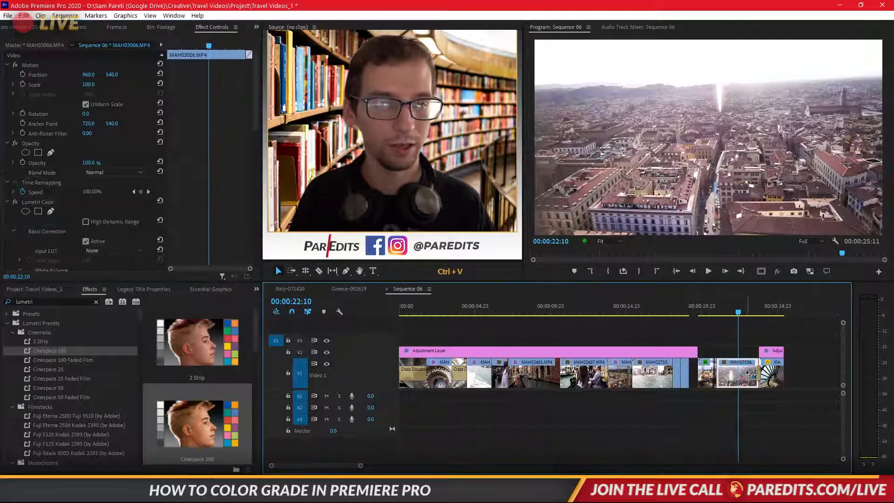
# Play the sequence from the cathedral clip to its end, and return the playhead to the sequence start.
pyautogui.click(702, 308)
pyautogui.press('space')
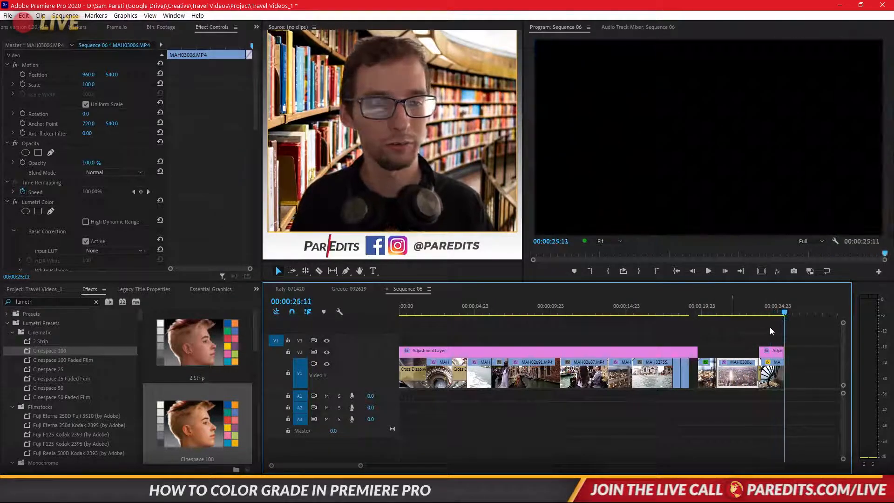
pyautogui.click(678, 270)
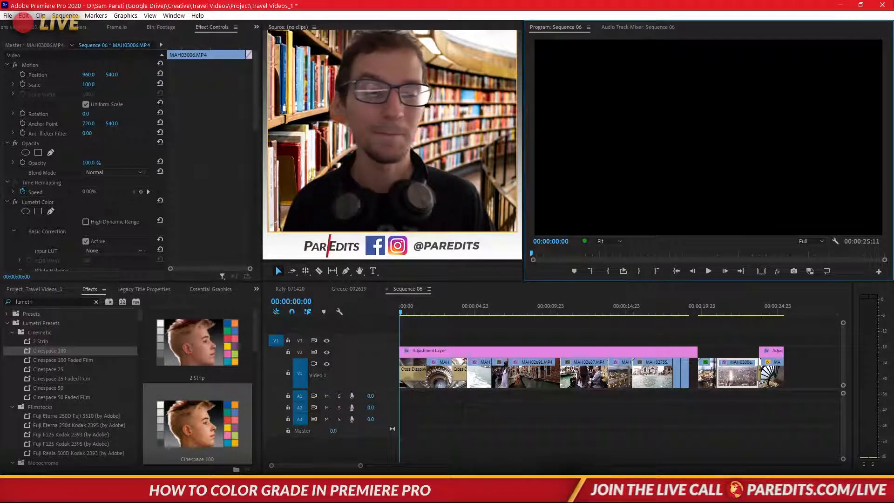
pyautogui.click(785, 336)
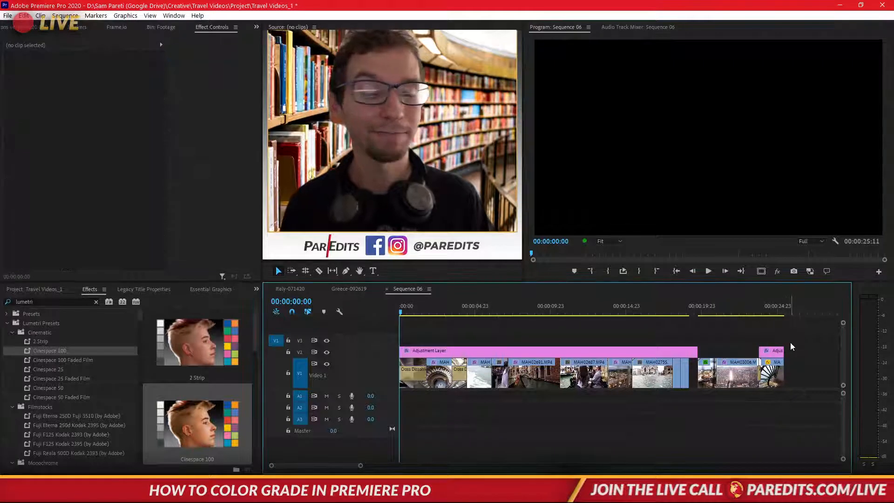
pyautogui.click(791, 341)
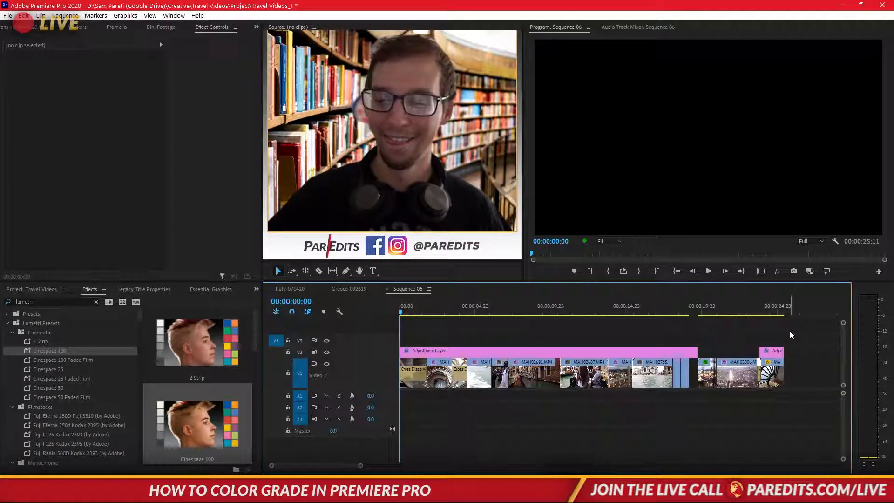
pyautogui.press('F1')
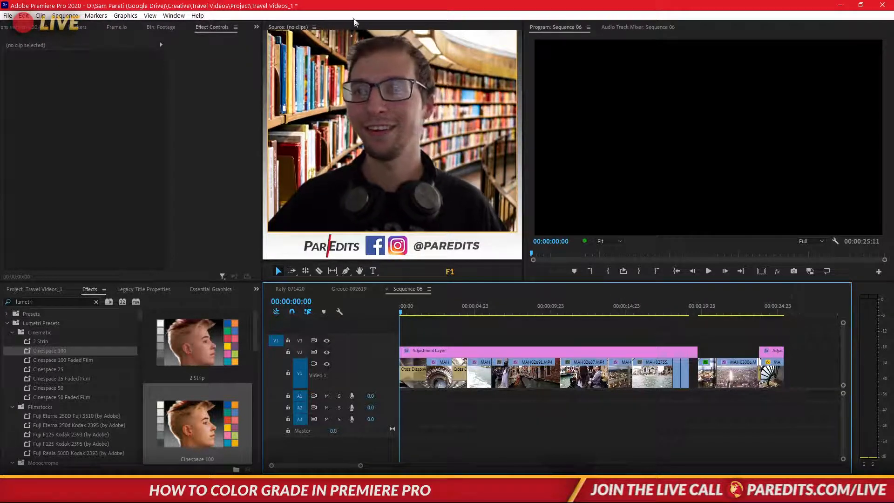